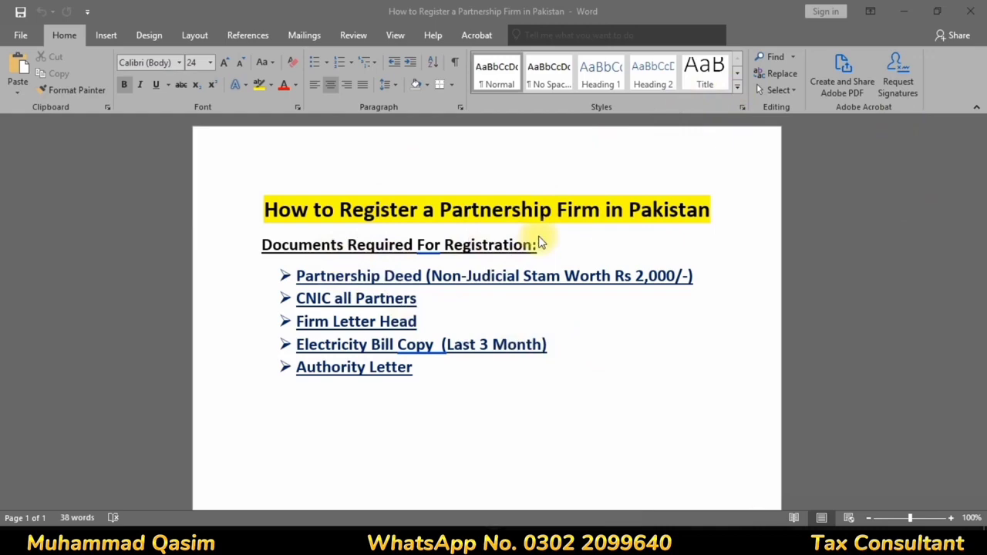
Step: Close the Word document listing partnership firm registration requirements
{"action": "left_click", "coordinate": [971, 11]}
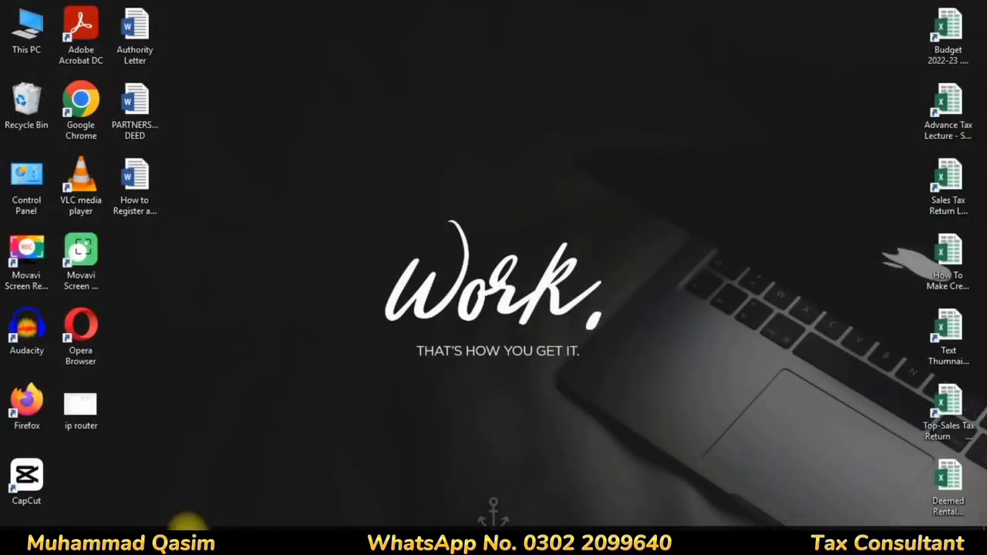
Step: Bring up the Chrome browser from the taskbar
{"action": "left_click", "coordinate": [176, 528]}
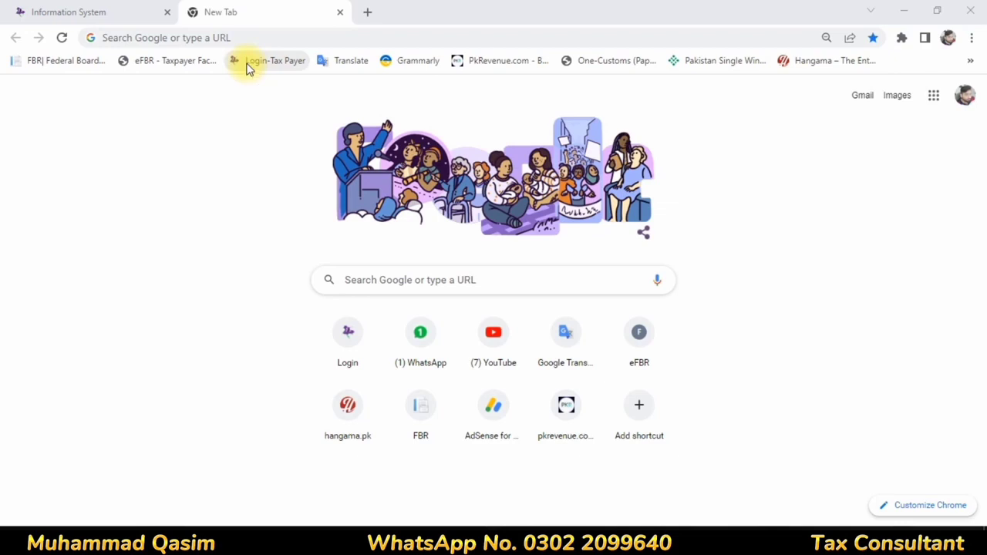
Step: Start a new voluntary 181 Income Tax registration in IRIS and dismiss the Select Name warning
{"action": "left_click", "coordinate": [73, 11]}
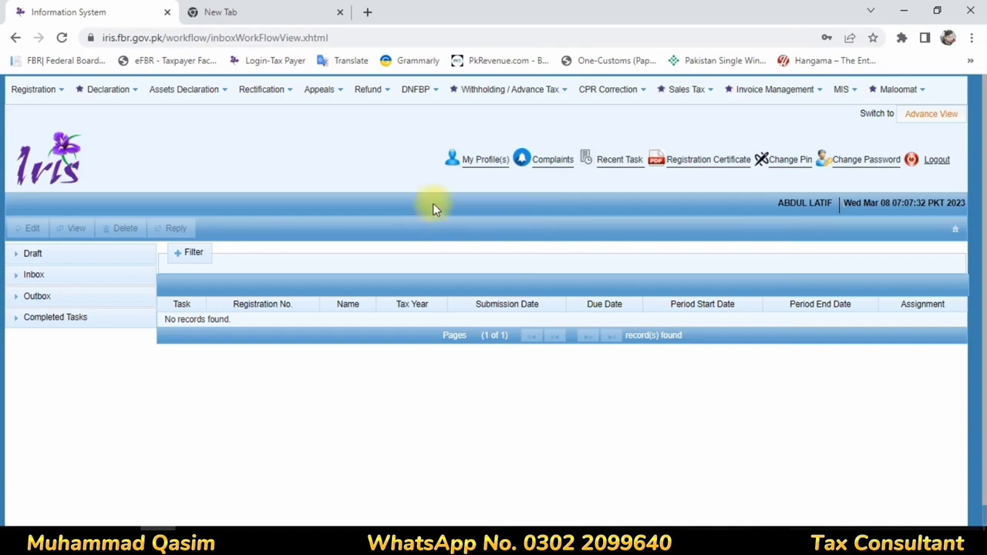
{"action": "left_click", "coordinate": [25, 92]}
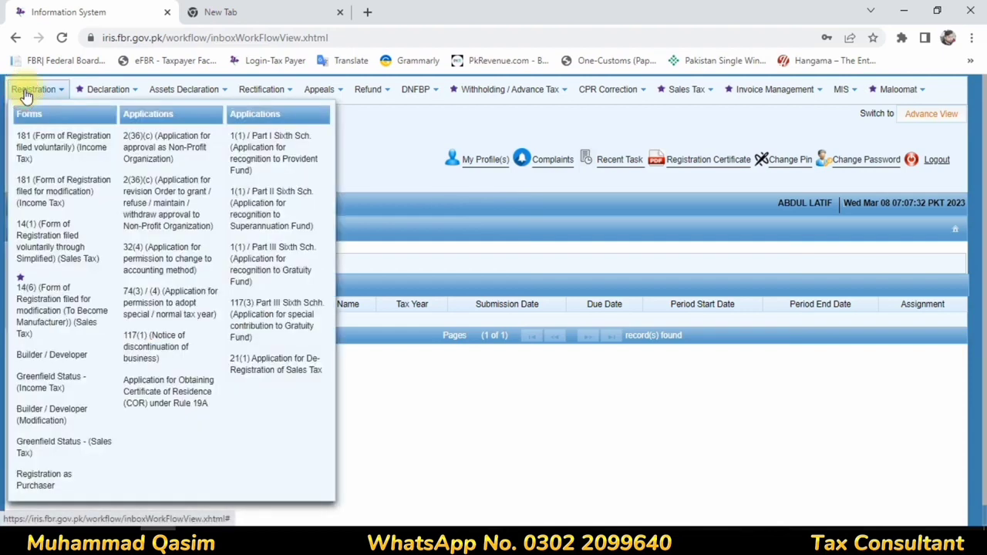
{"action": "left_click", "coordinate": [65, 151]}
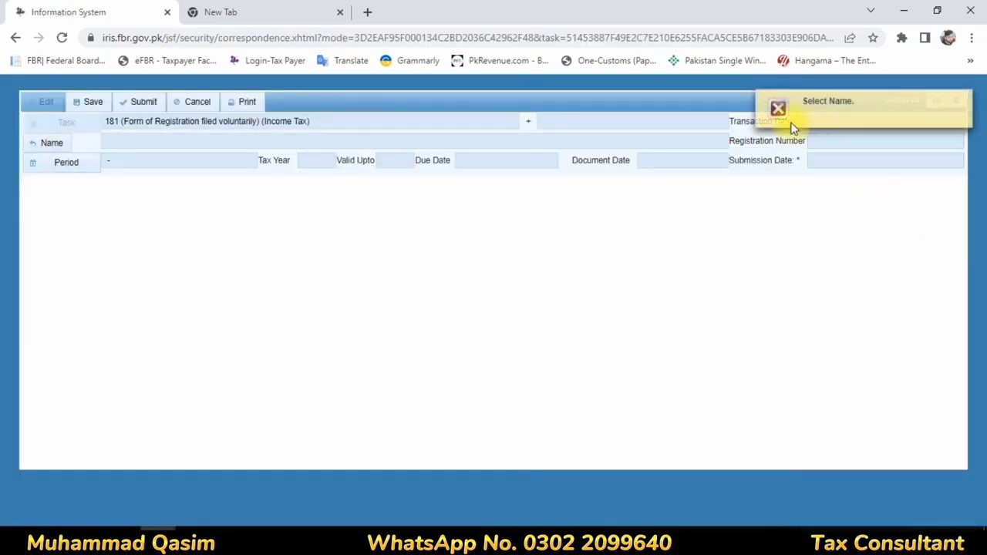
{"action": "left_click", "coordinate": [964, 101]}
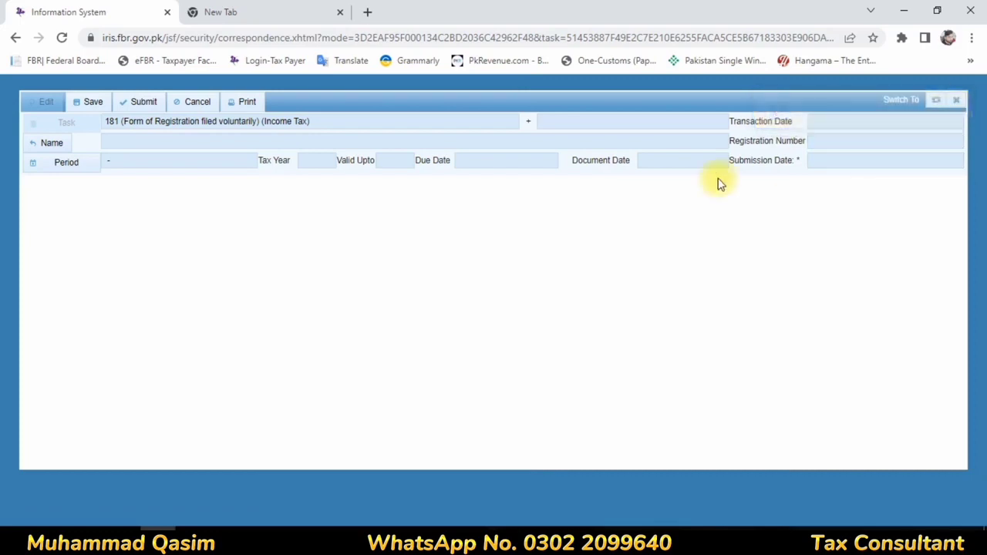
Step: Enter the registrant as an Association of Persons named 'Latif & Sons'
{"action": "left_click", "coordinate": [35, 142]}
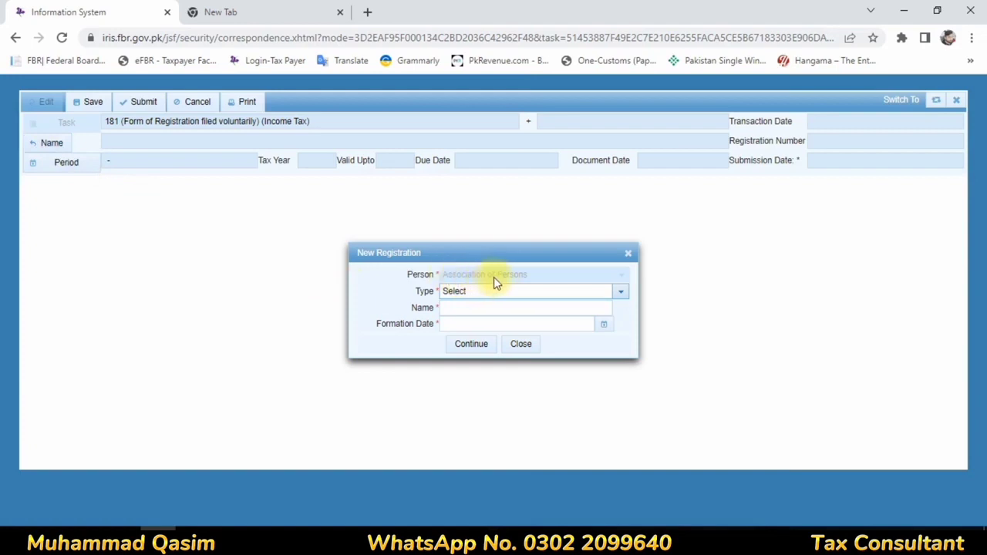
{"action": "left_click", "coordinate": [621, 295]}
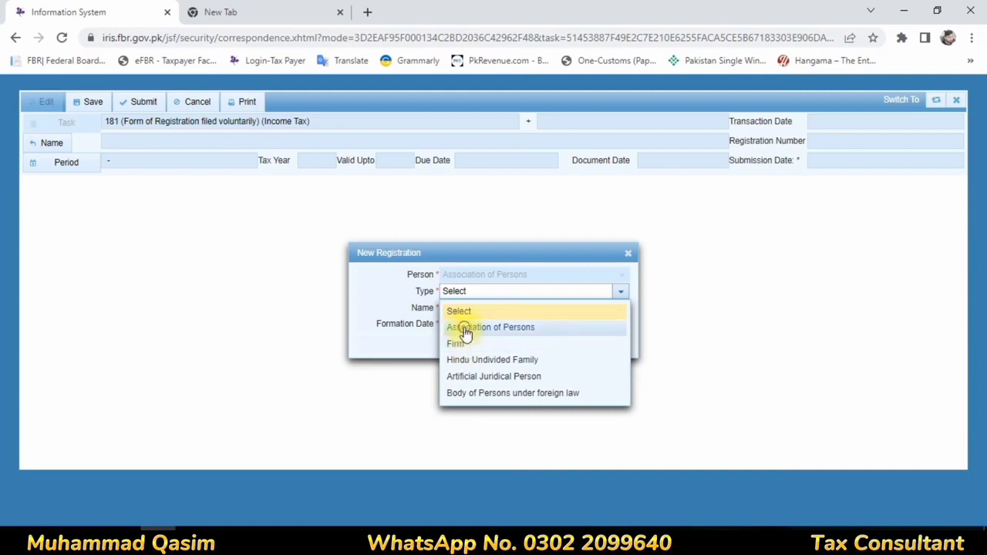
{"action": "left_click", "coordinate": [465, 327]}
{"action": "left_click", "coordinate": [525, 308]}
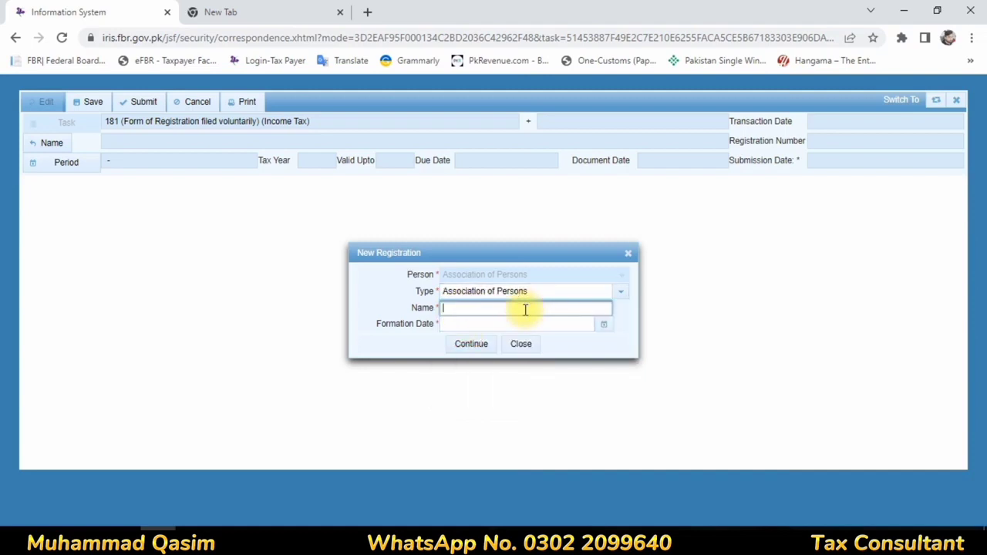
{"action": "left_click", "coordinate": [620, 293]}
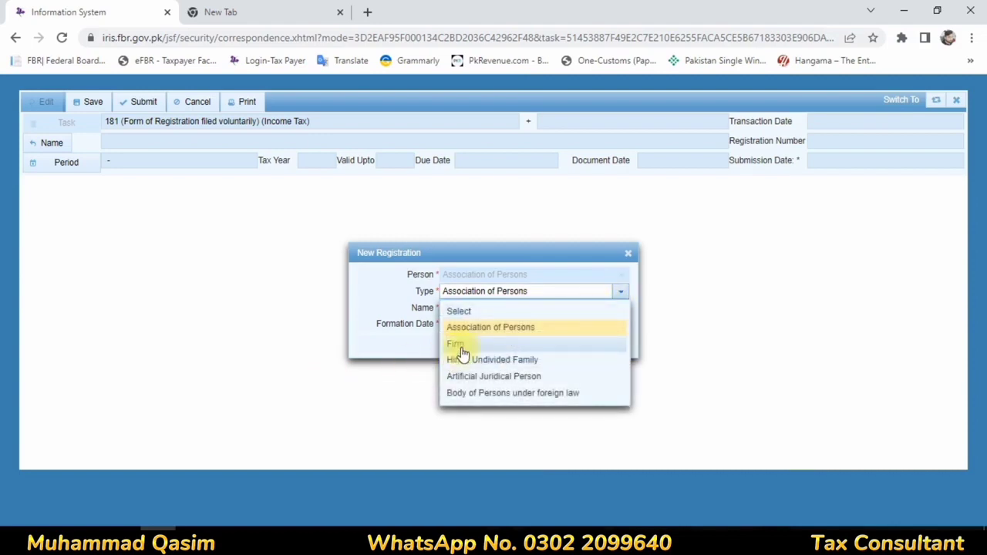
{"action": "left_click", "coordinate": [378, 299]}
{"action": "left_click", "coordinate": [455, 310]}
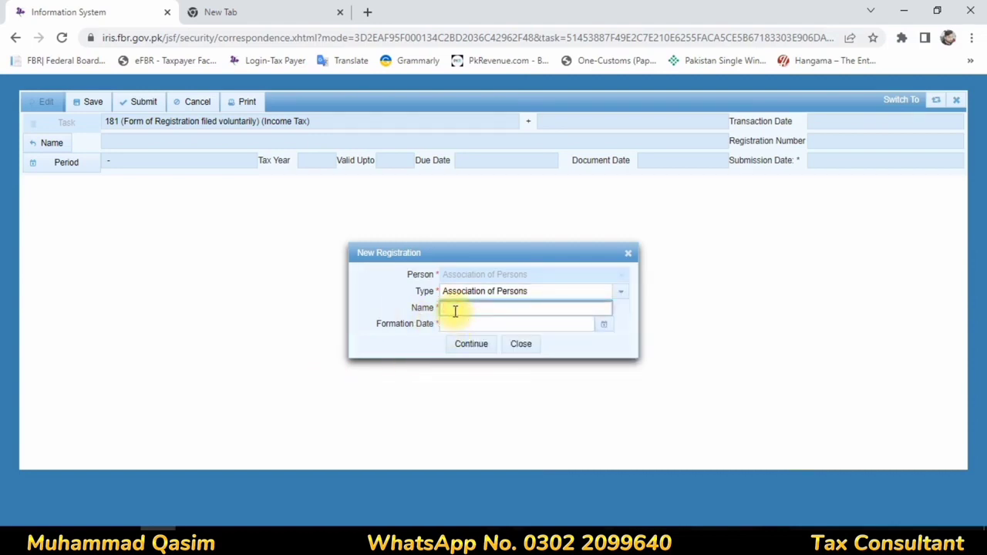
{"action": "type", "text": "Lastif & Sons"}
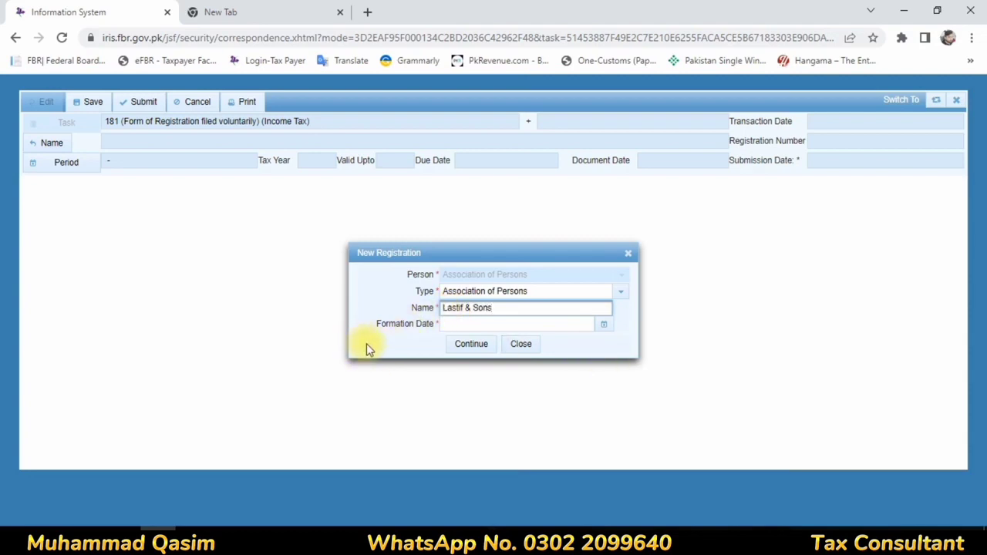
Step: Set the formation date to 01-Mar-2023 and confirm the name details
{"action": "left_click", "coordinate": [608, 329]}
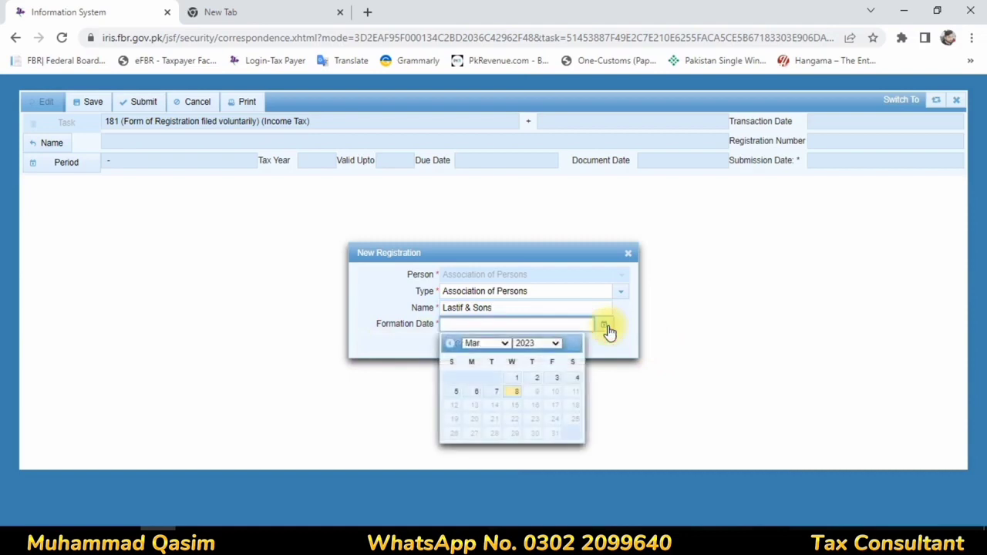
{"action": "left_click", "coordinate": [516, 379]}
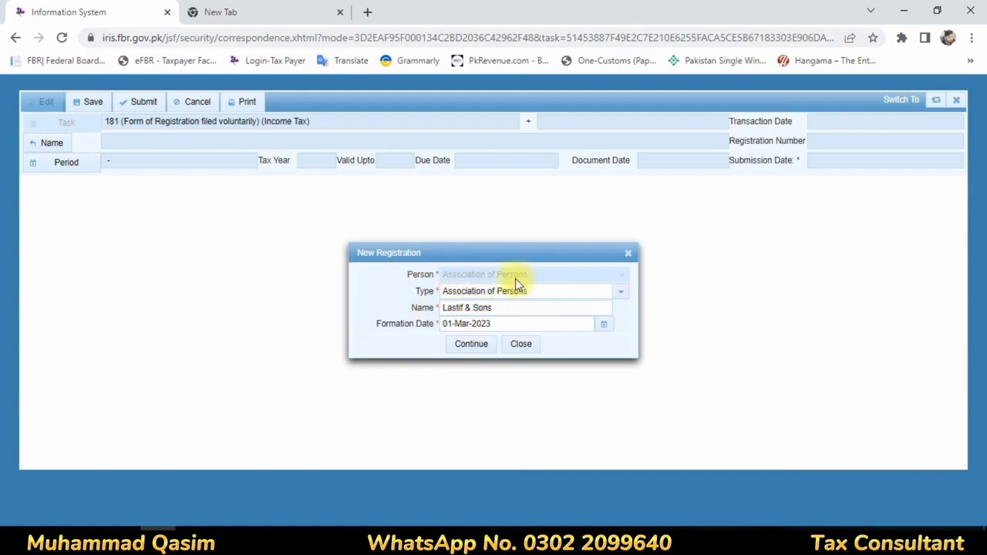
{"action": "left_click", "coordinate": [620, 292]}
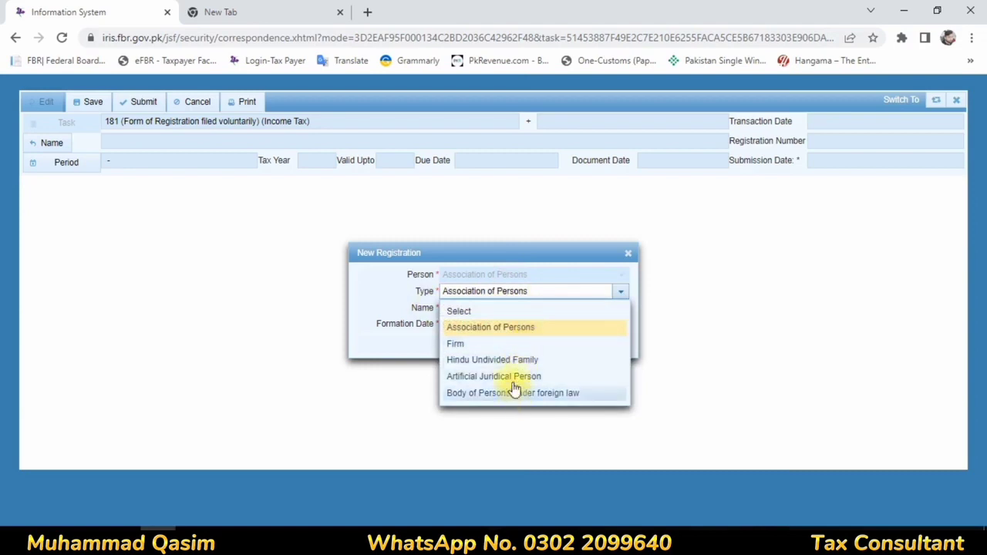
{"action": "left_click", "coordinate": [489, 327]}
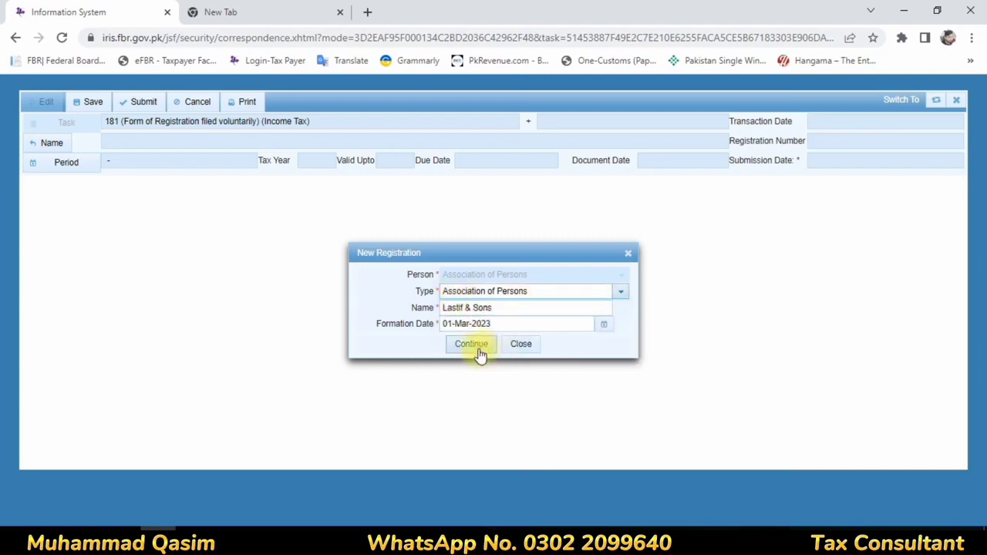
{"action": "left_click", "coordinate": [469, 345]}
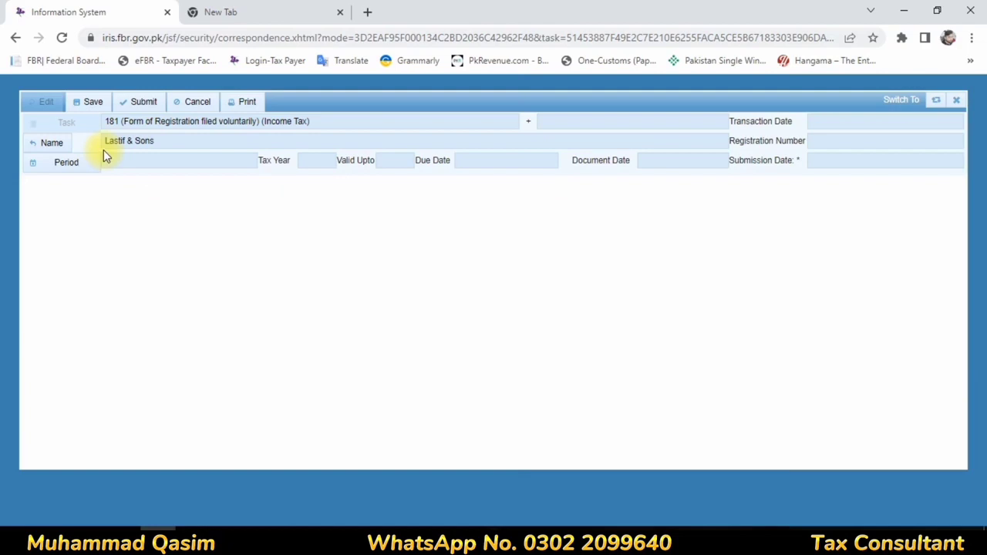
Step: Select tax year 2023 with period 01-Jul-2022 to 30-Jun-2023
{"action": "left_click", "coordinate": [37, 170]}
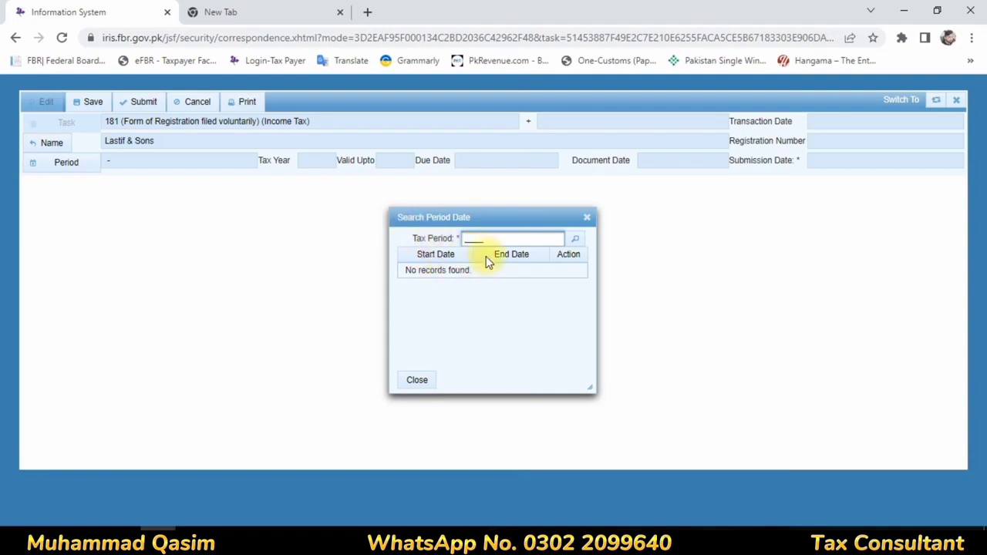
{"action": "type", "text": "2023"}
{"action": "left_click", "coordinate": [575, 240]}
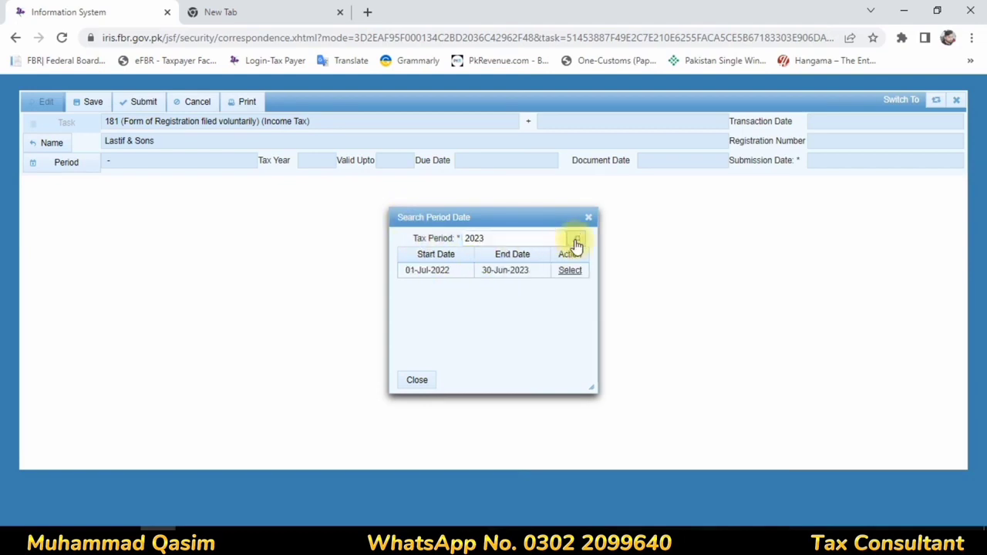
{"action": "left_click", "coordinate": [569, 271]}
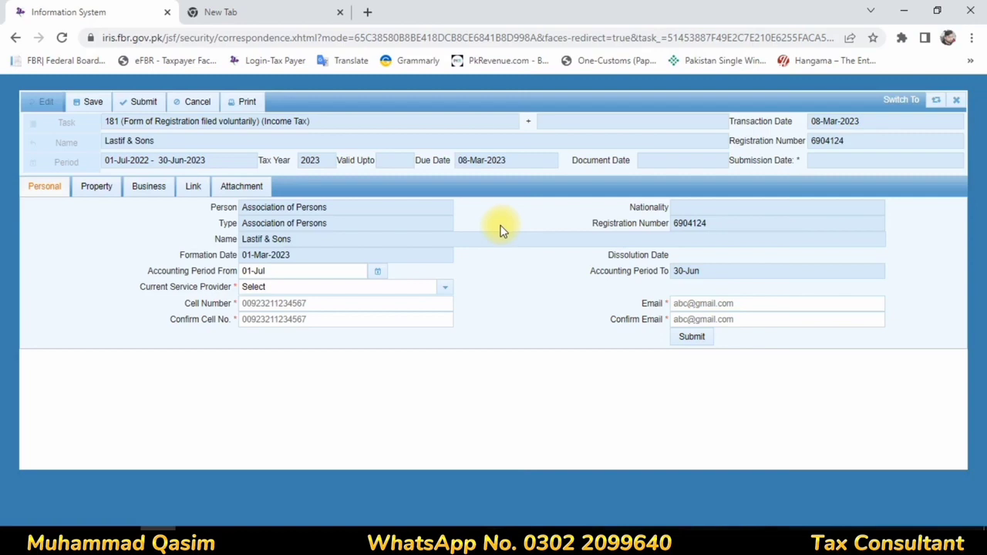
{"action": "left_click", "coordinate": [319, 301]}
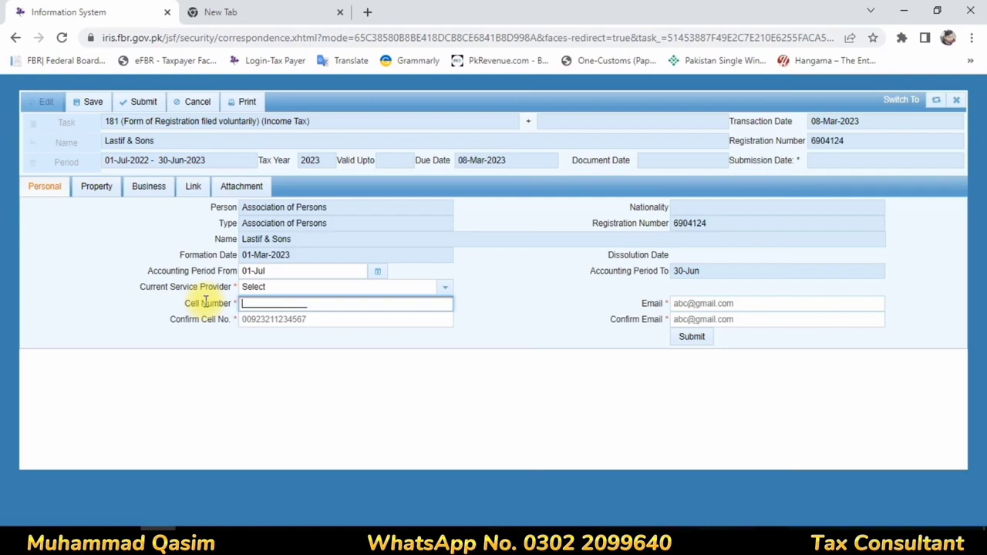
Step: Choose Mobilink as provider and enter and confirm the association's cell number
{"action": "left_click", "coordinate": [255, 289]}
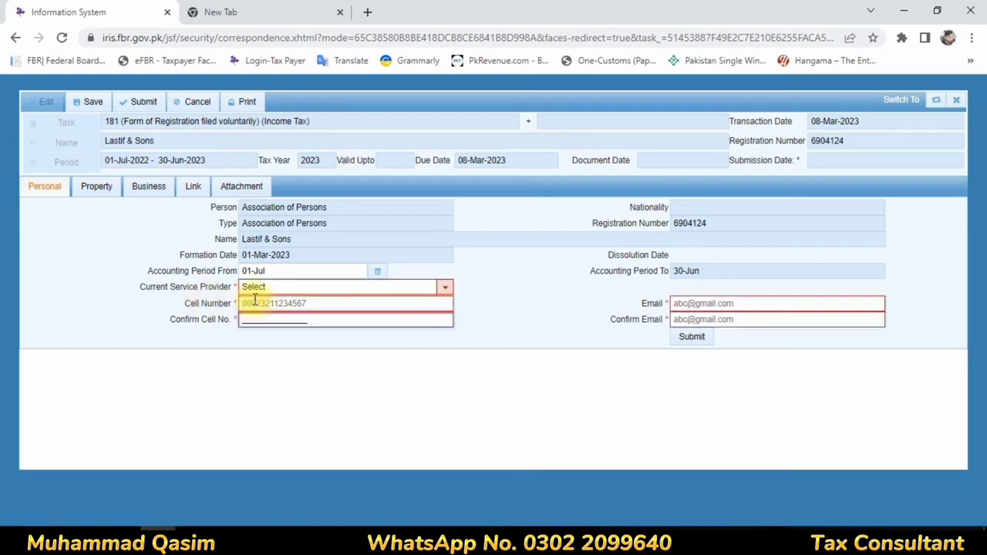
{"action": "left_click", "coordinate": [258, 290]}
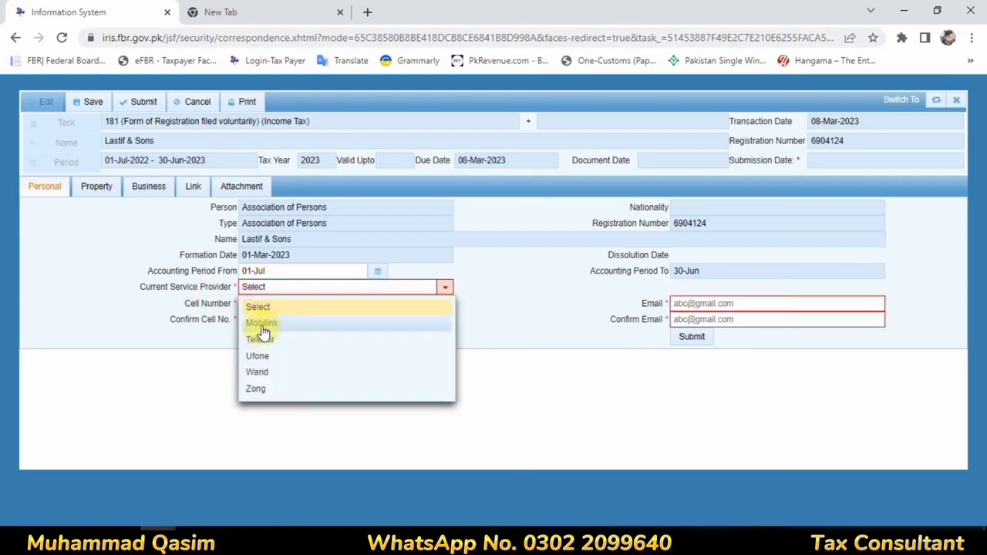
{"action": "left_click", "coordinate": [260, 323]}
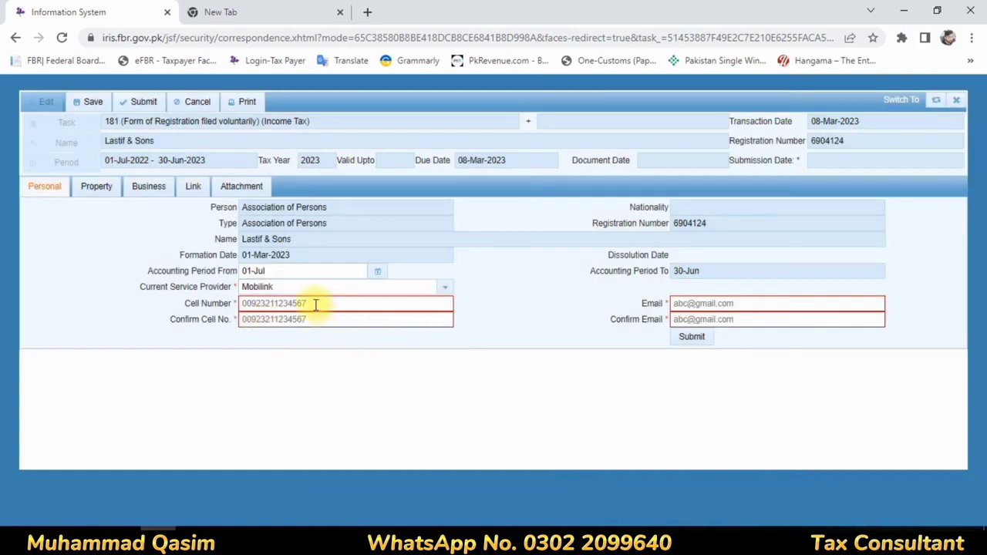
{"action": "left_click", "coordinate": [313, 304]}
{"action": "type", "text": "0"}
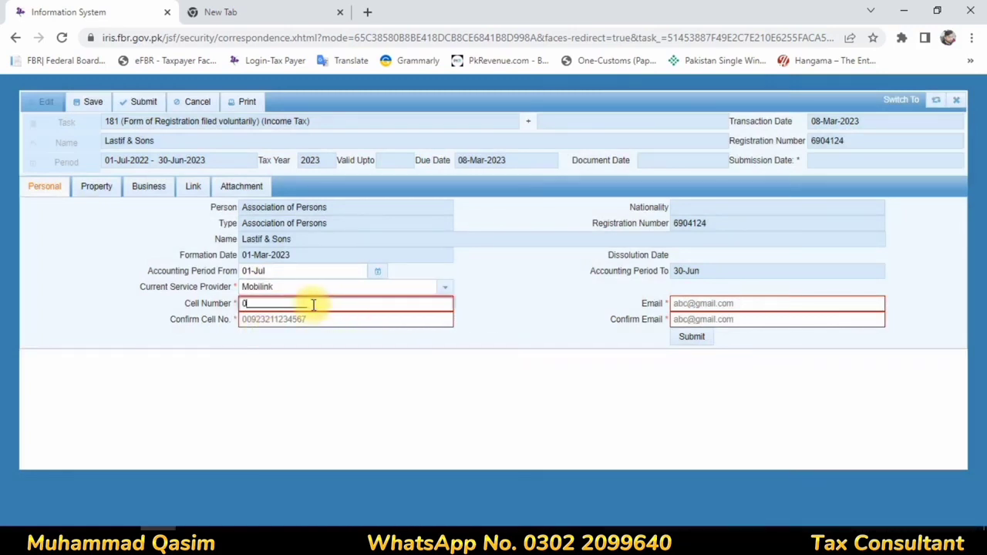
{"action": "type", "text": "092"}
{"action": "type", "text": "3451111111"}
{"action": "left_click", "coordinate": [259, 320]}
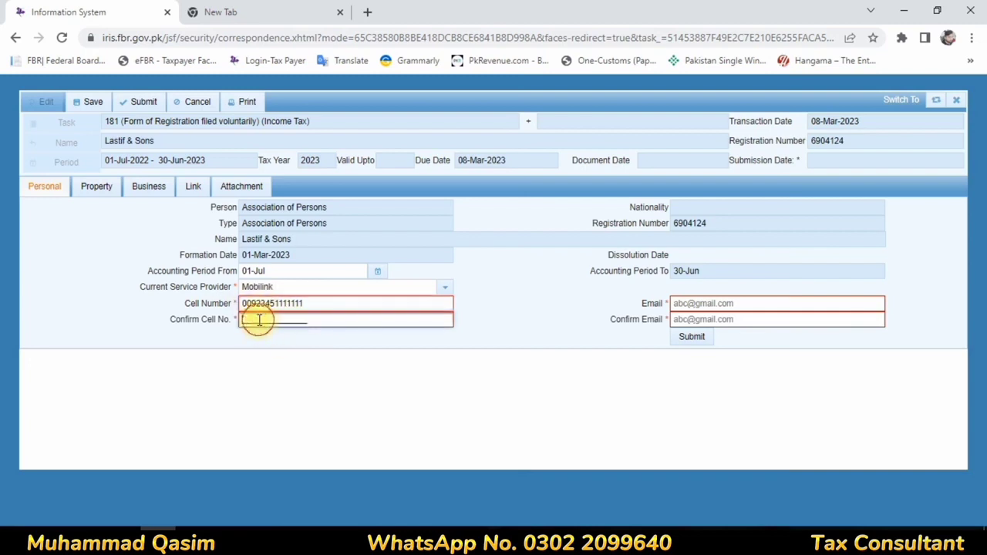
{"action": "type", "text": "00923451111111"}
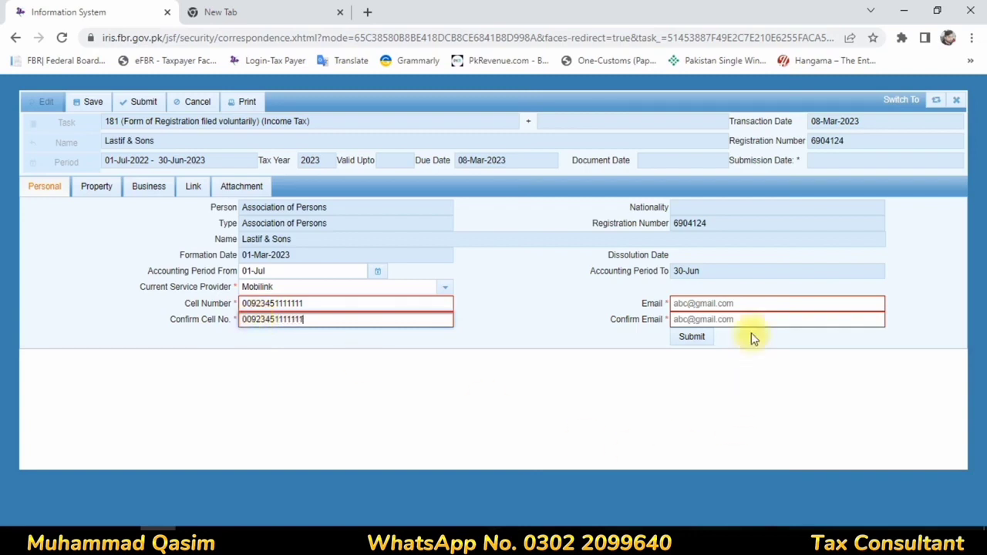
Step: Enter the association's e-mail address and repeat it in Confirm Email
{"action": "left_click", "coordinate": [727, 305]}
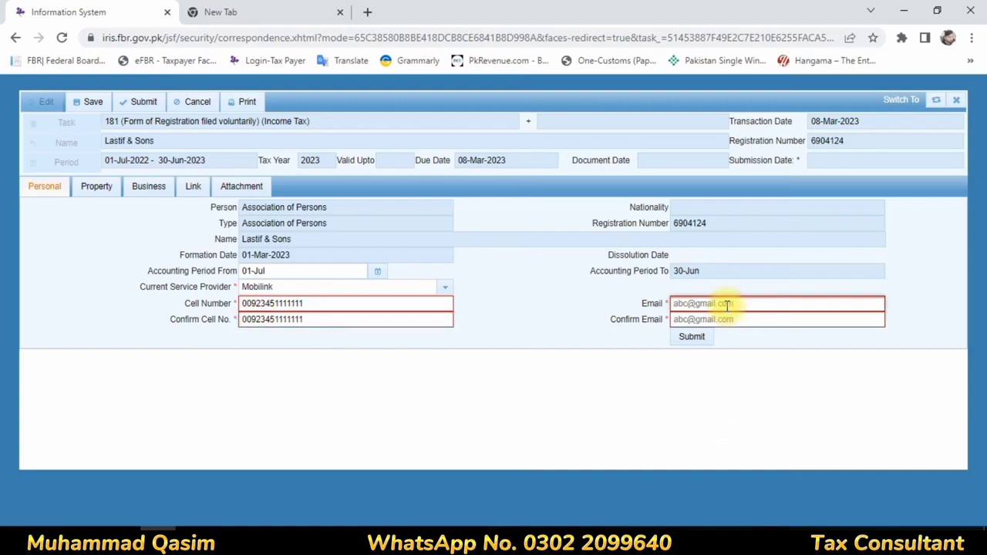
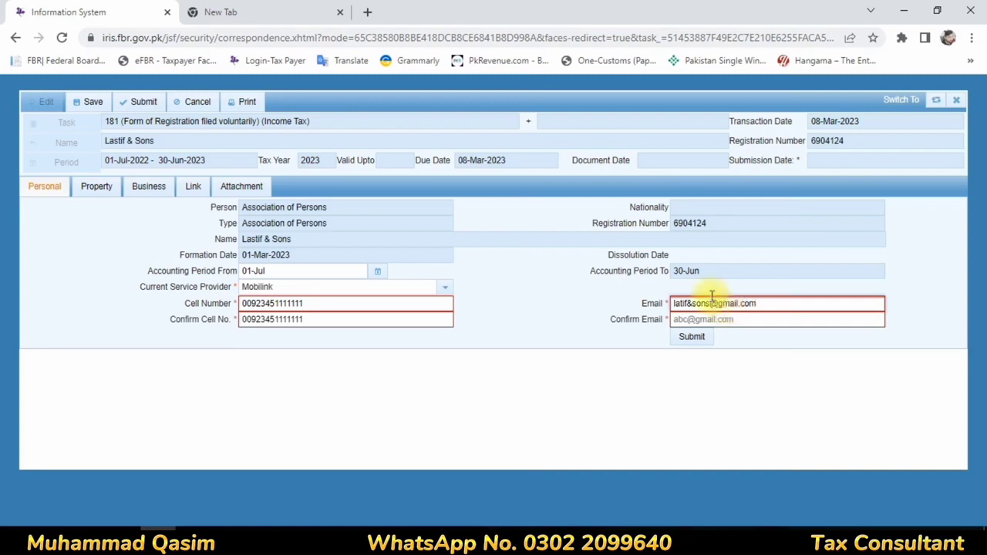
{"action": "left_click", "coordinate": [685, 321]}
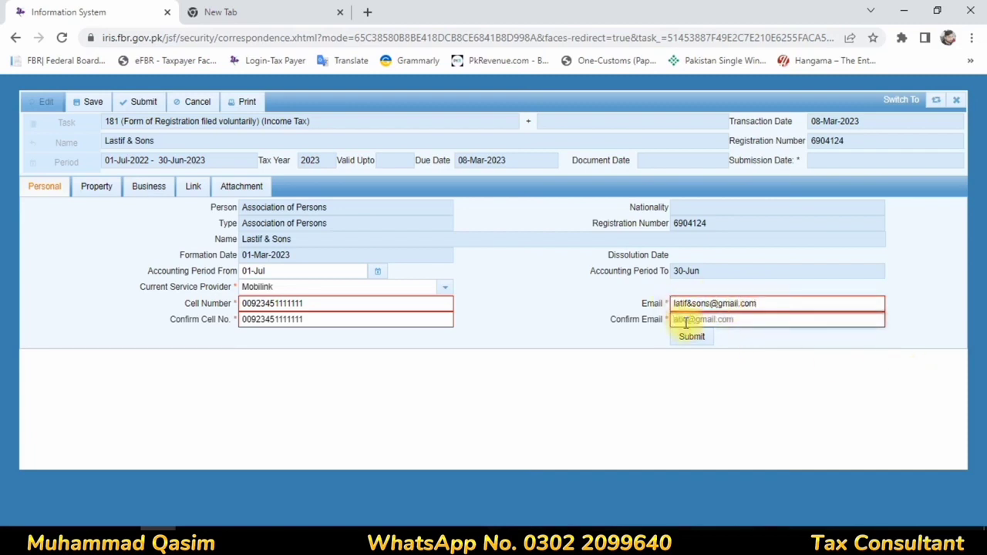
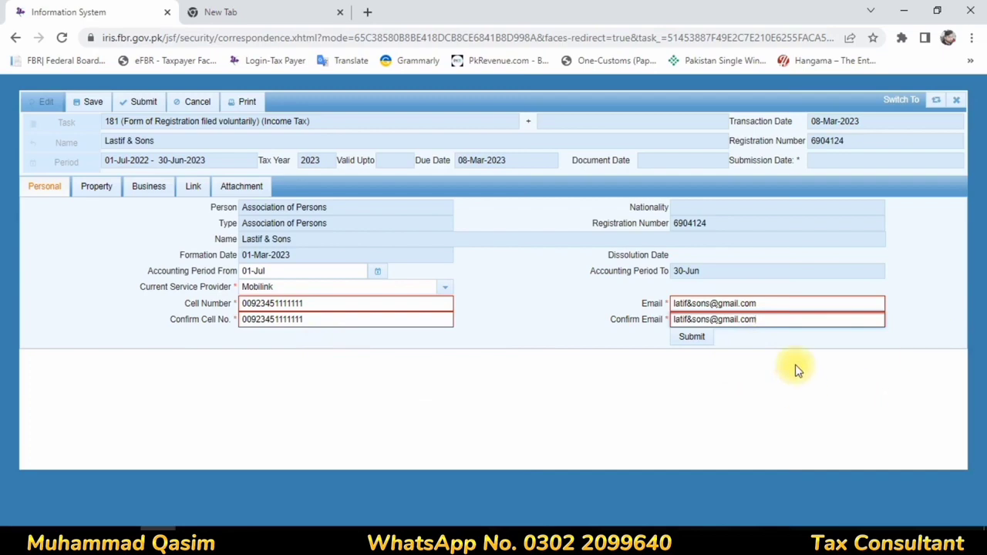
{"action": "left_click", "coordinate": [97, 191]}
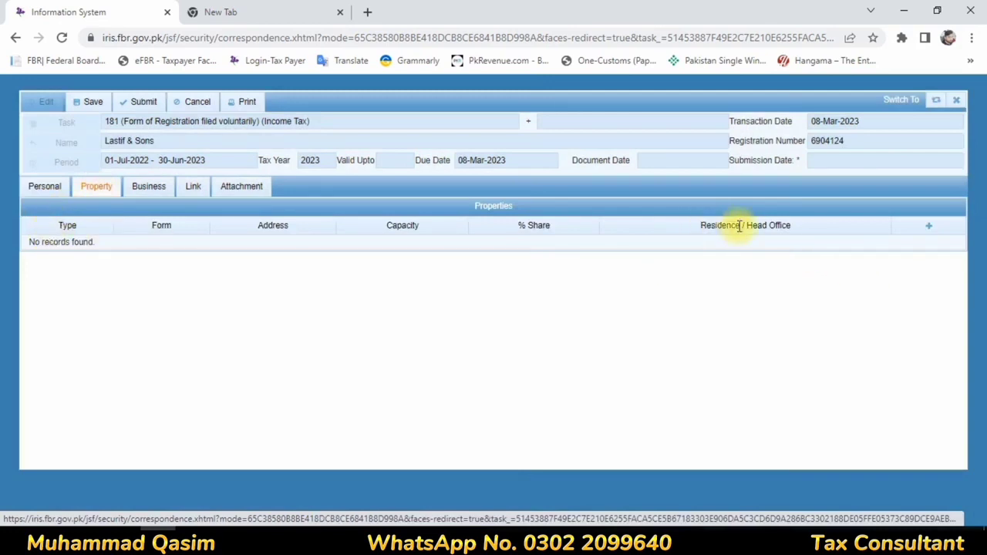
Step: Add a Commercial Property, Office form, measuring 80 square yards
{"action": "left_click", "coordinate": [930, 230]}
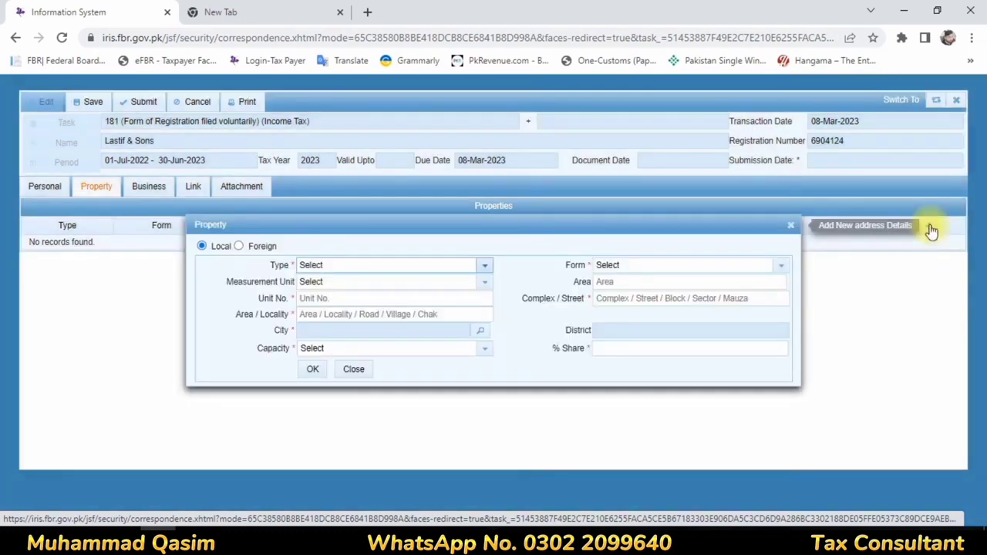
{"action": "left_click", "coordinate": [485, 267]}
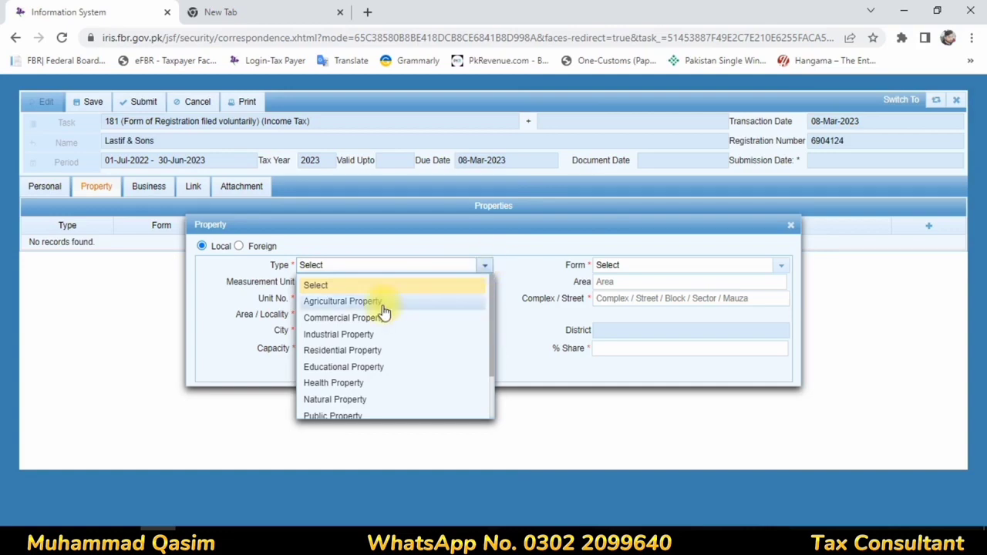
{"action": "left_click", "coordinate": [334, 326]}
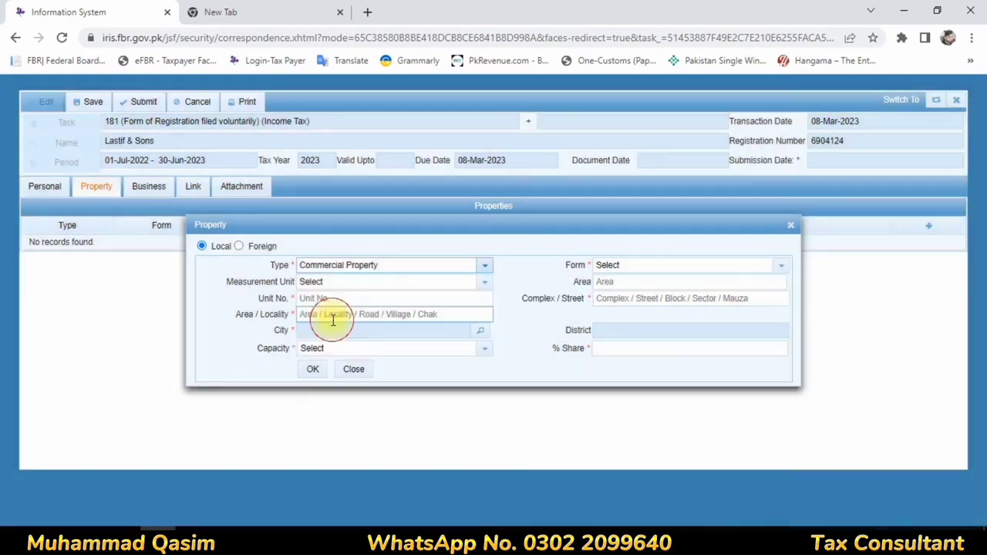
{"action": "left_click", "coordinate": [316, 284]}
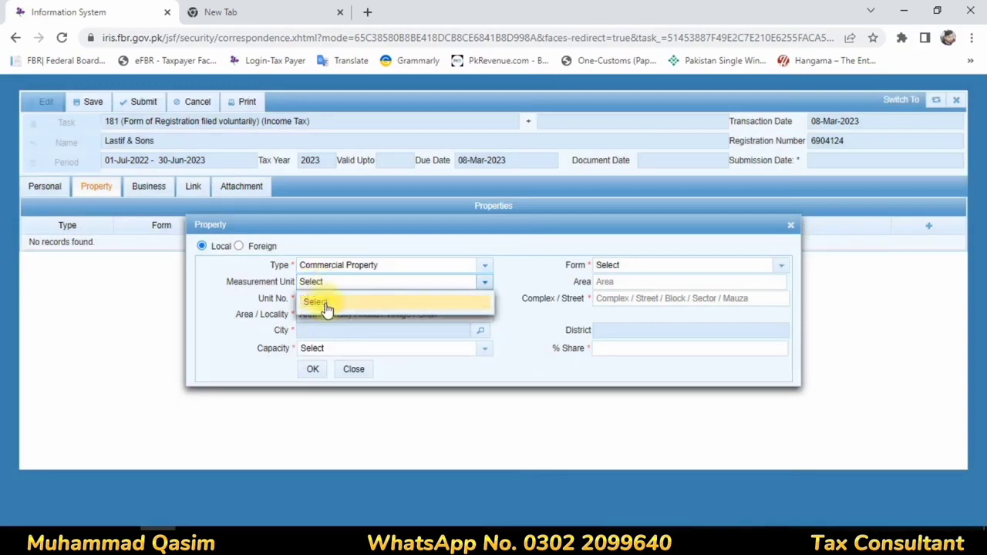
{"action": "left_click", "coordinate": [618, 267]}
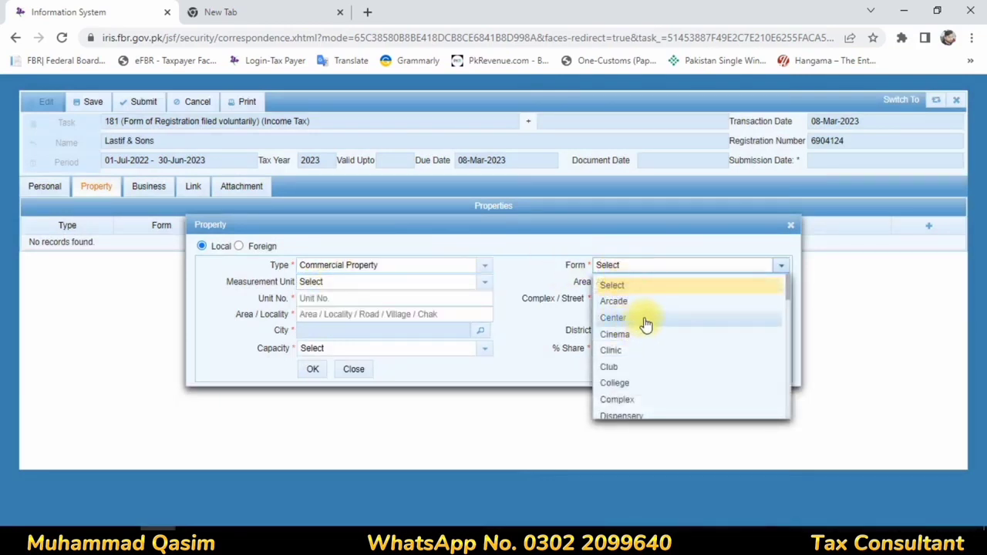
{"action": "scroll", "coordinate": [644, 324], "scroll_direction": "down", "scroll_amount": 1}
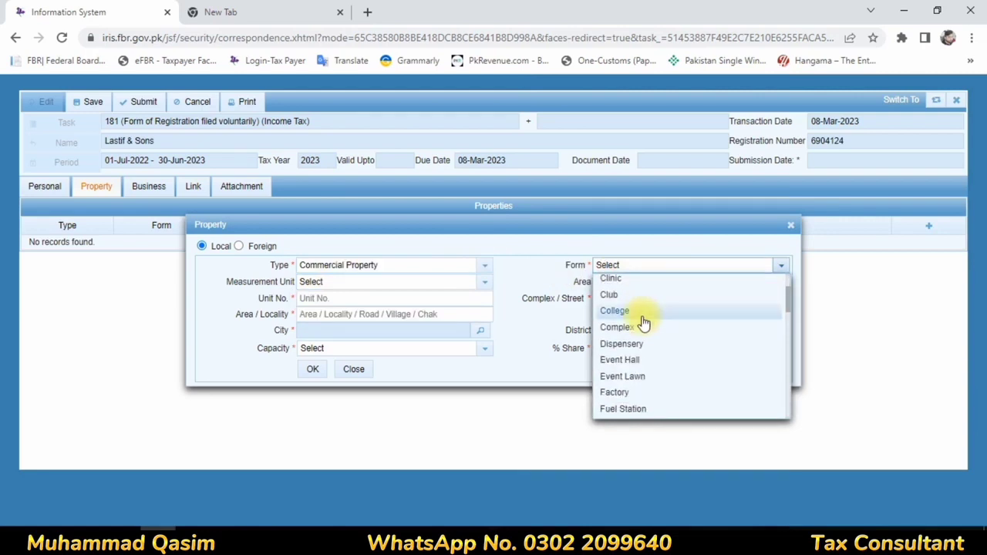
{"action": "scroll", "coordinate": [643, 324], "scroll_direction": "down", "scroll_amount": 1}
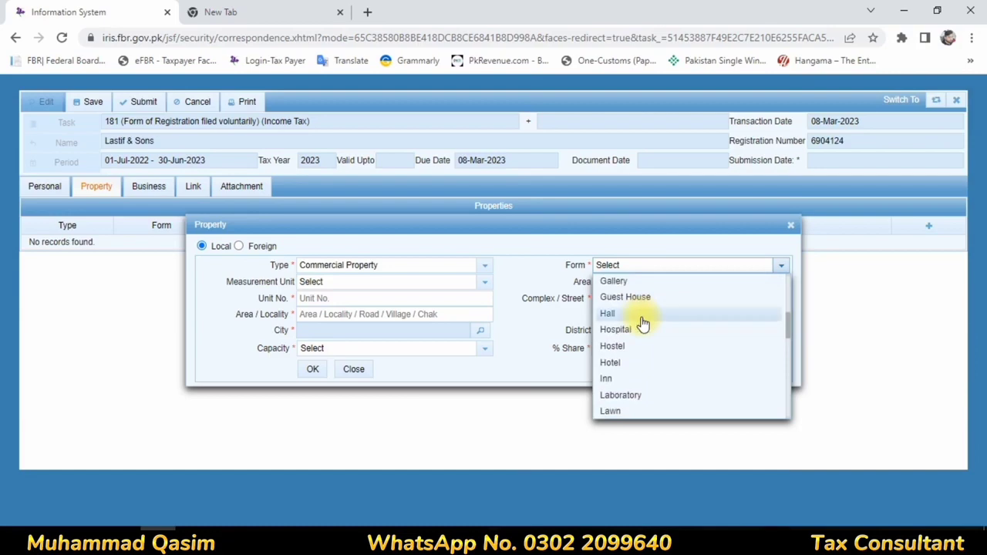
{"action": "scroll", "coordinate": [643, 325], "scroll_direction": "down", "scroll_amount": 2}
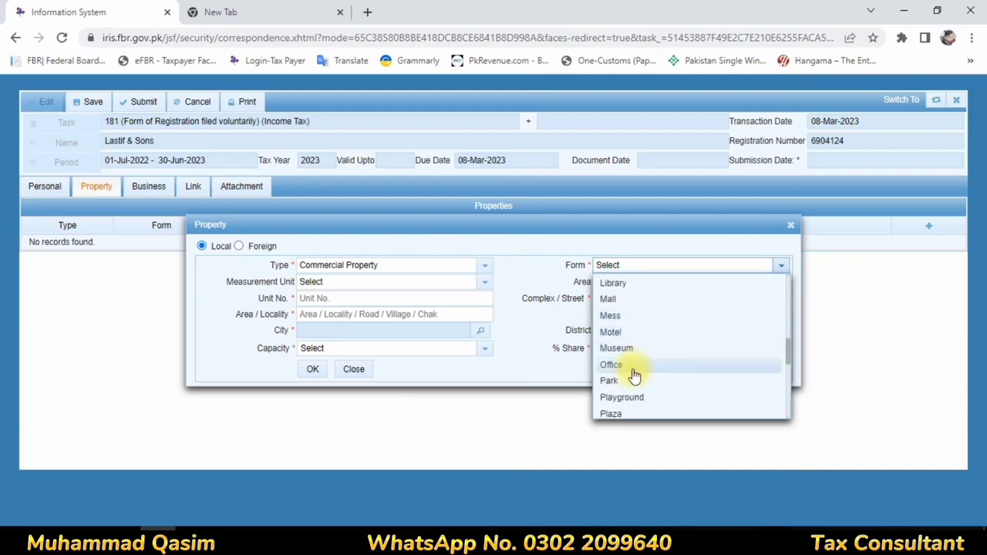
{"action": "left_click", "coordinate": [630, 365]}
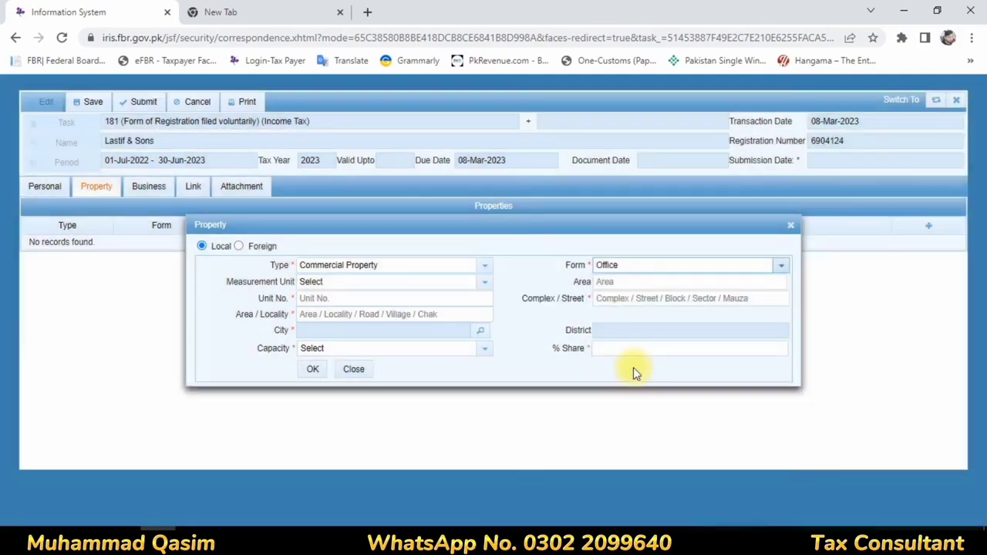
{"action": "left_click", "coordinate": [362, 281]}
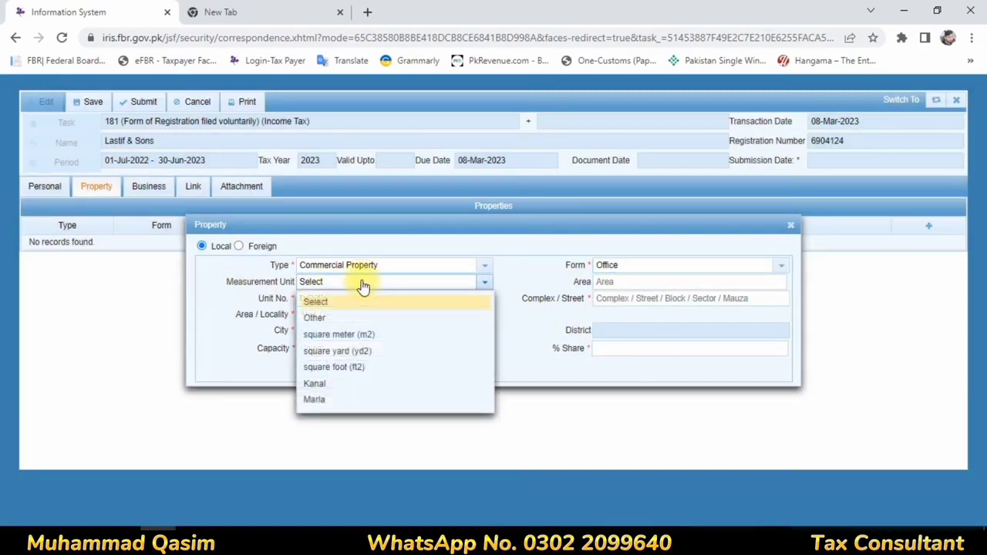
{"action": "left_click", "coordinate": [339, 399]}
{"action": "left_click", "coordinate": [651, 285]}
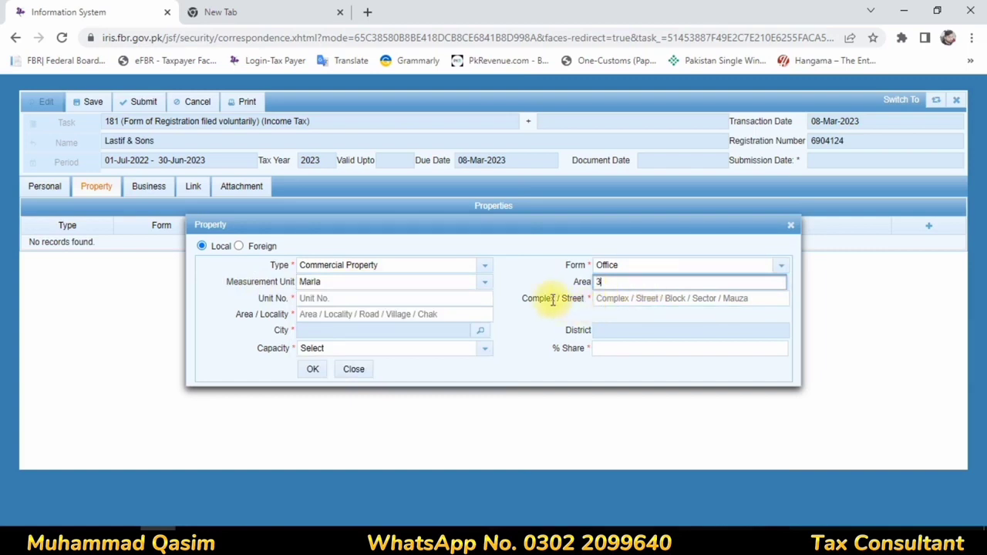
{"action": "left_click", "coordinate": [485, 284]}
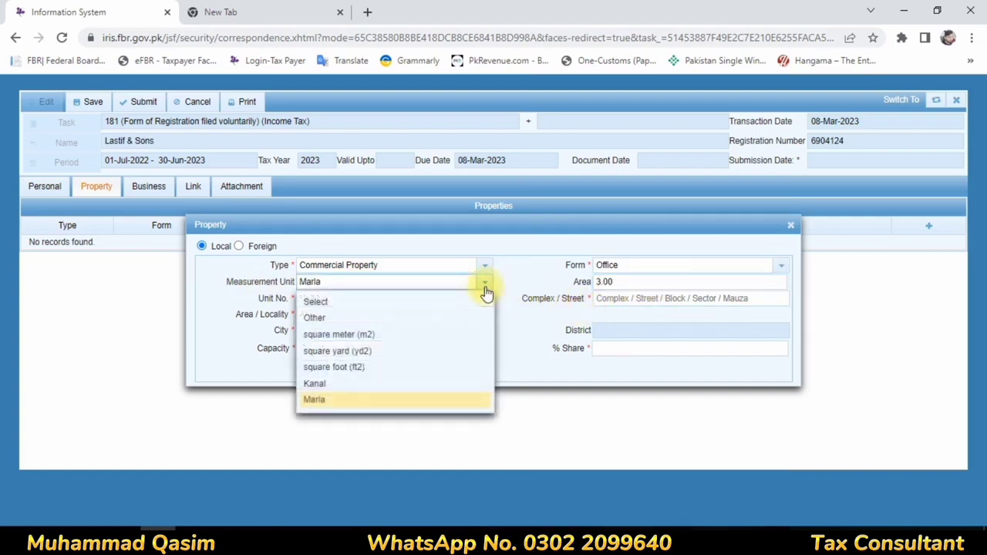
{"action": "left_click", "coordinate": [359, 360]}
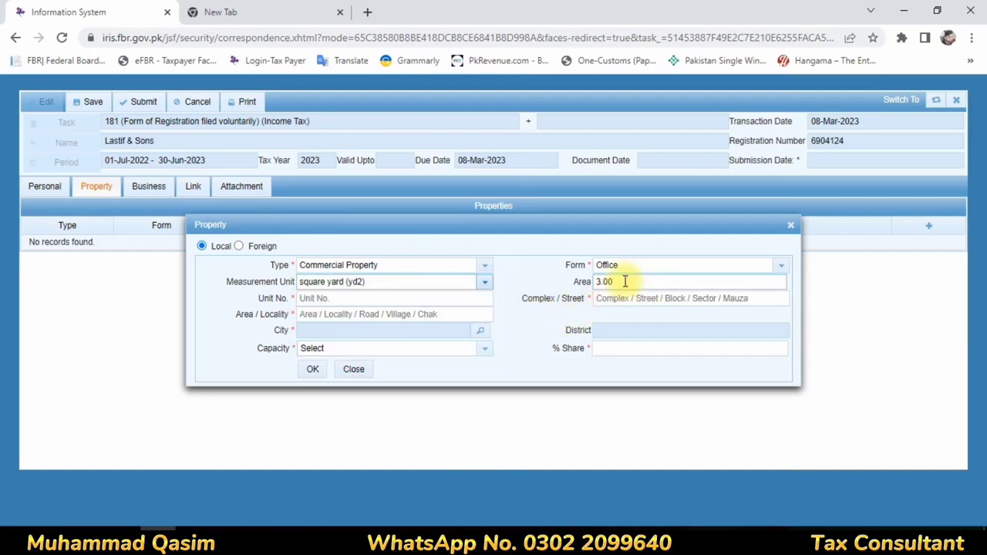
{"action": "left_click_drag", "start_coordinate": [625, 281], "coordinate": [565, 283]}
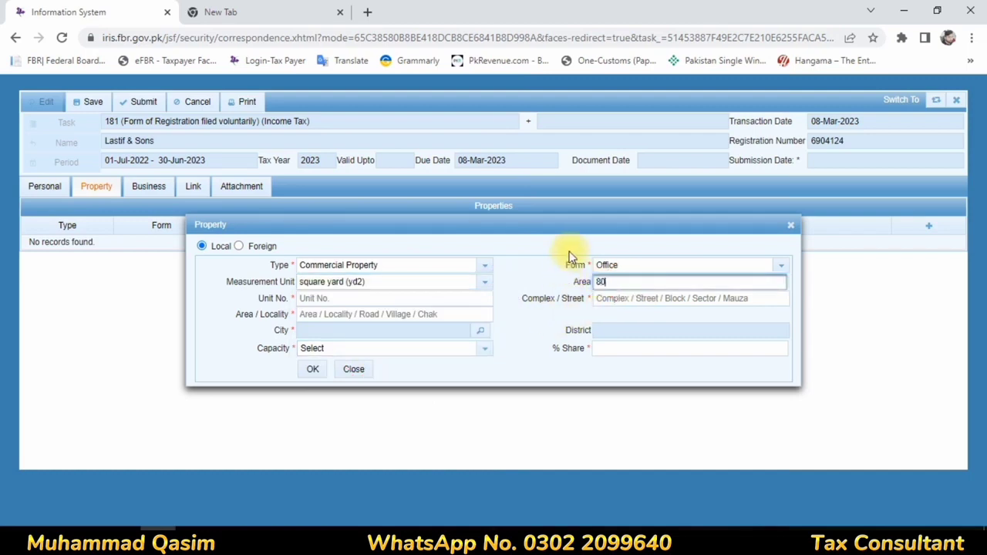
{"action": "left_click", "coordinate": [528, 297]}
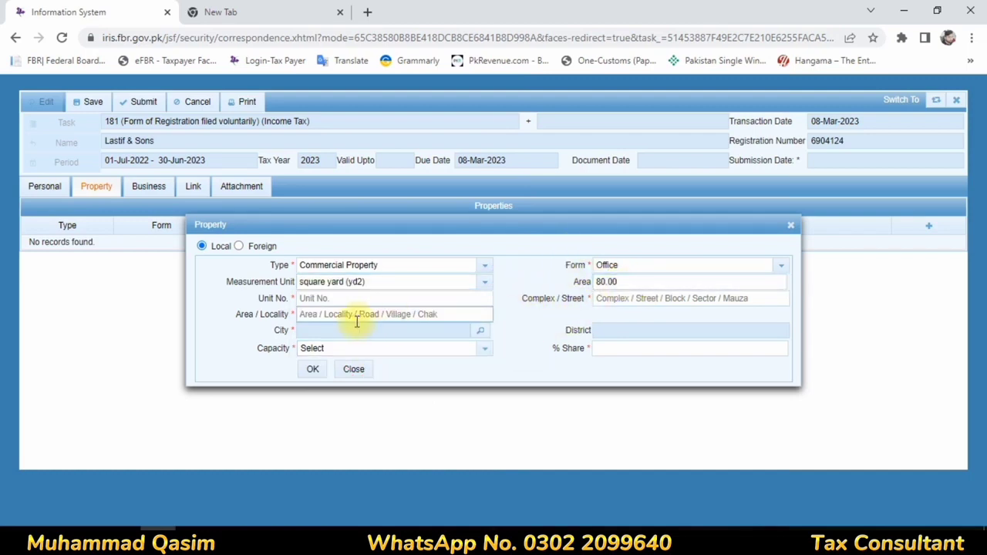
Step: Fill in the property's unit number, street and locality from saved suggestions
{"action": "left_click", "coordinate": [312, 297]}
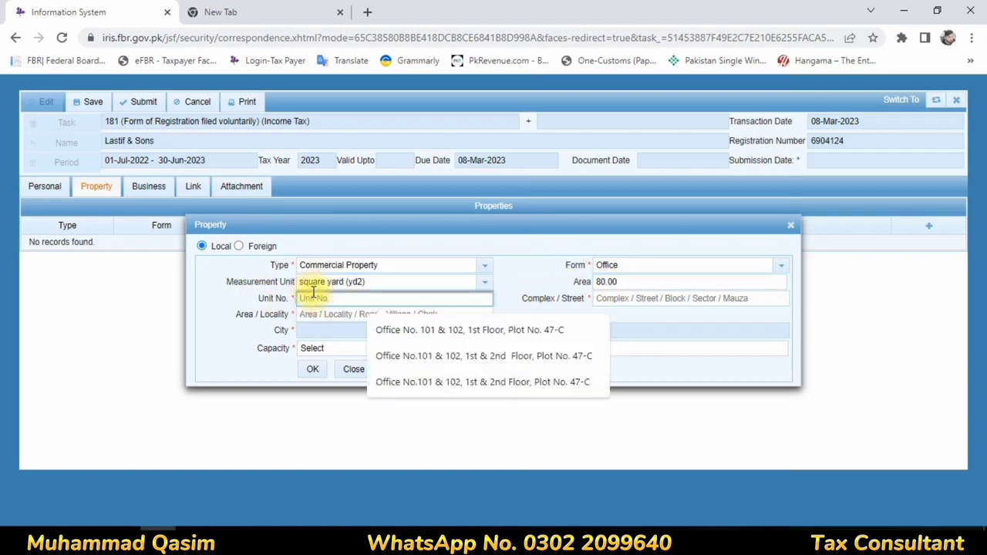
{"action": "left_click", "coordinate": [516, 285]}
{"action": "left_click", "coordinate": [348, 293]}
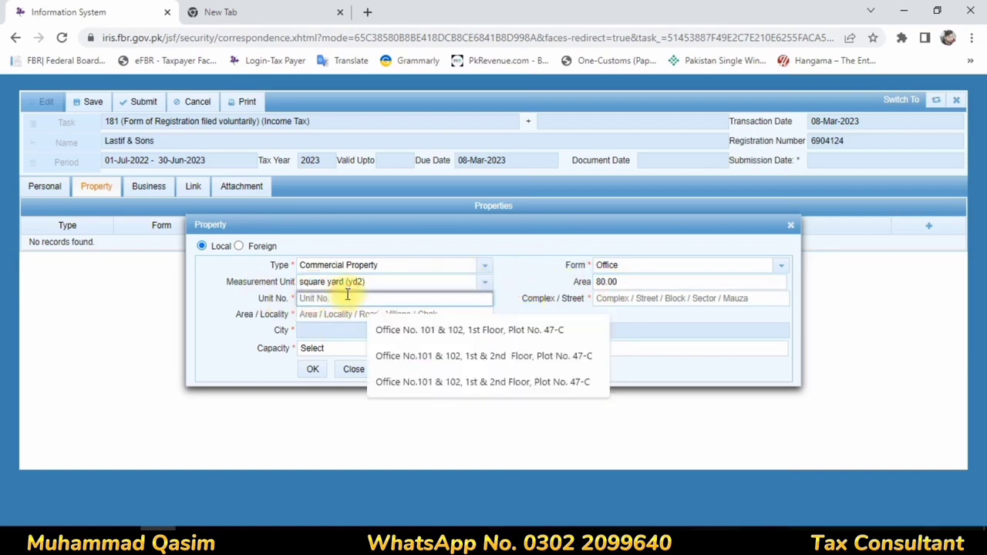
{"action": "type", "text": "h"}
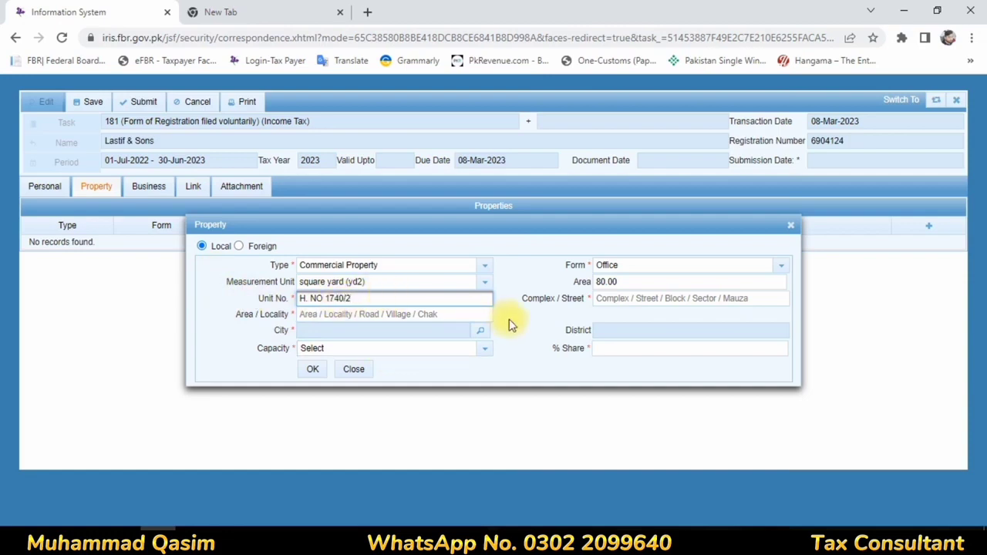
{"action": "left_click", "coordinate": [613, 298]}
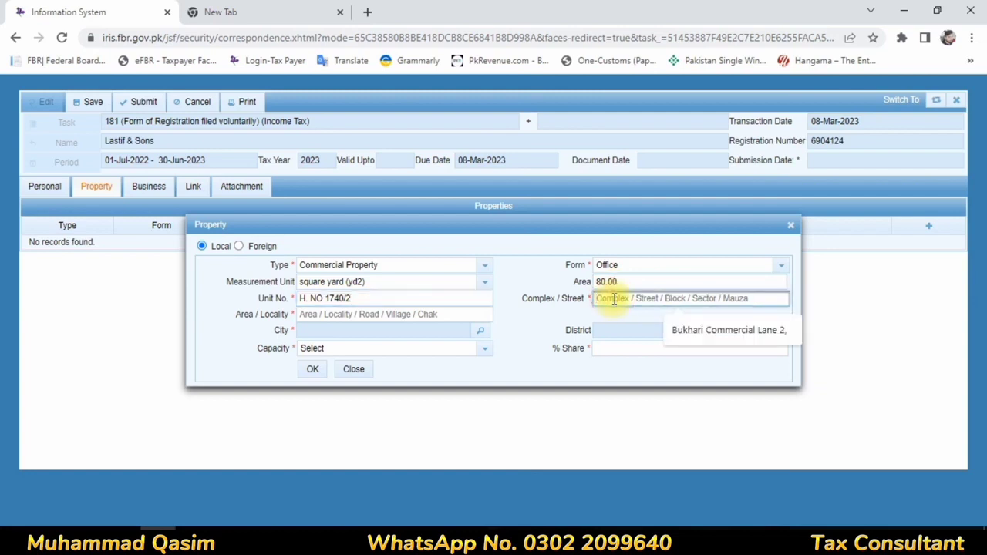
{"action": "left_click", "coordinate": [683, 333]}
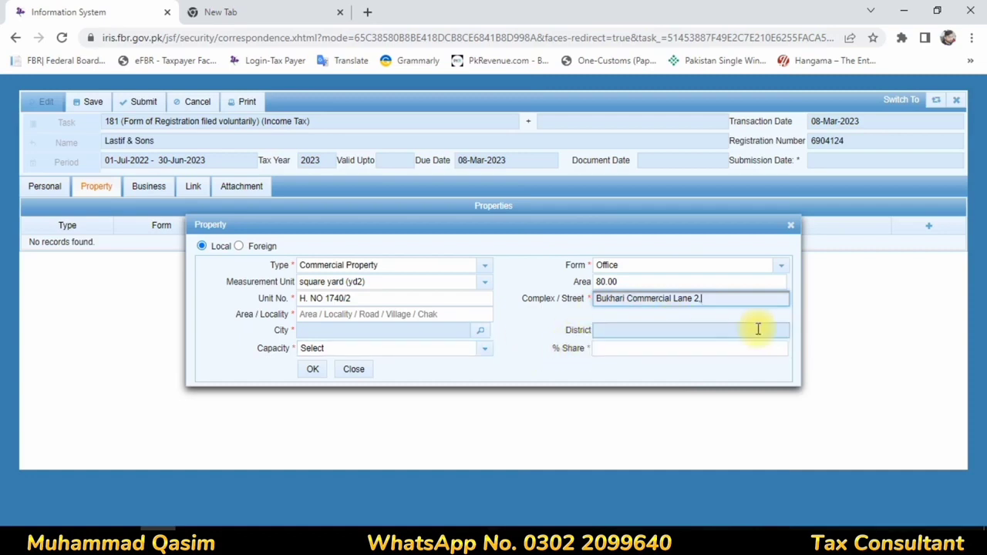
{"action": "left_click", "coordinate": [332, 315]}
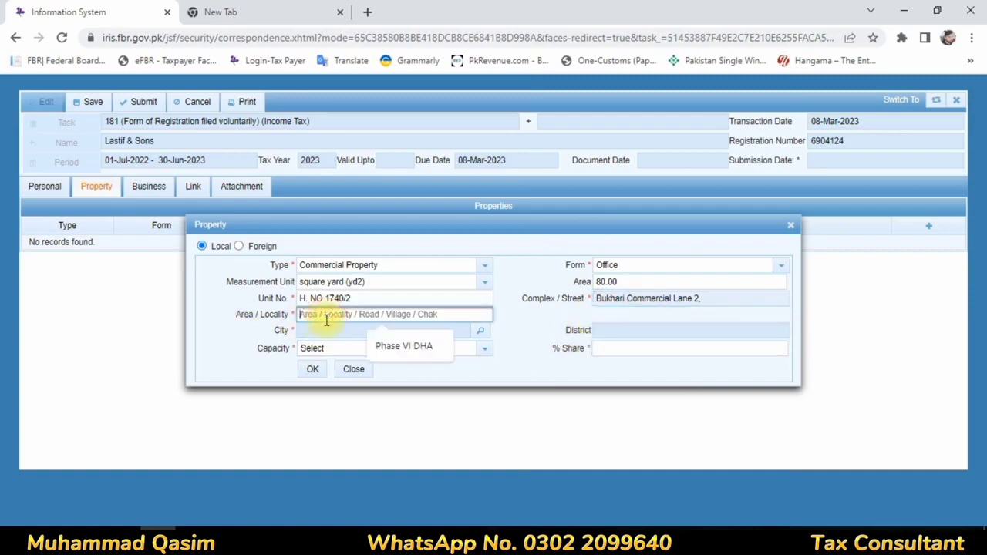
{"action": "left_click", "coordinate": [388, 348]}
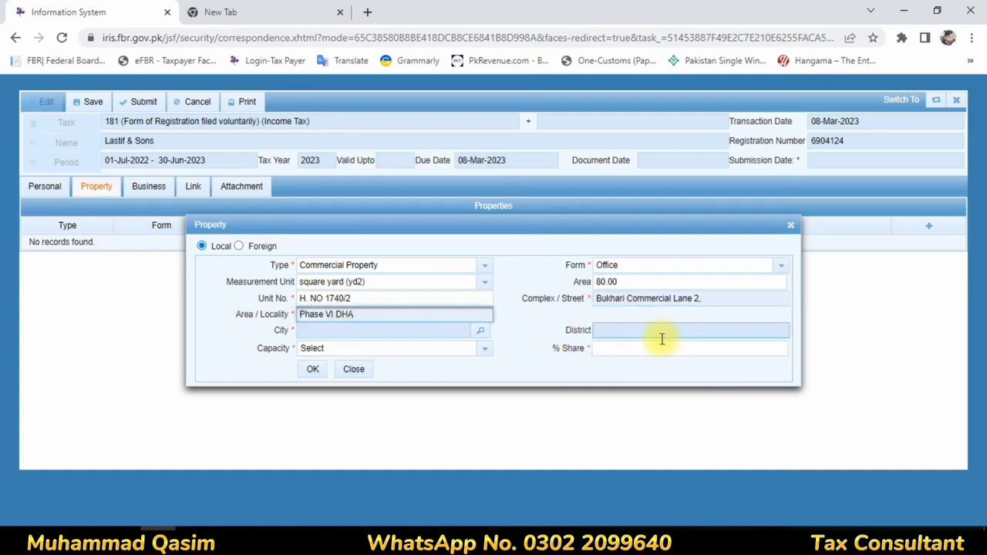
Step: Set the property's city and district to Karachi South
{"action": "left_click", "coordinate": [479, 332]}
{"action": "type", "text": "kar"}
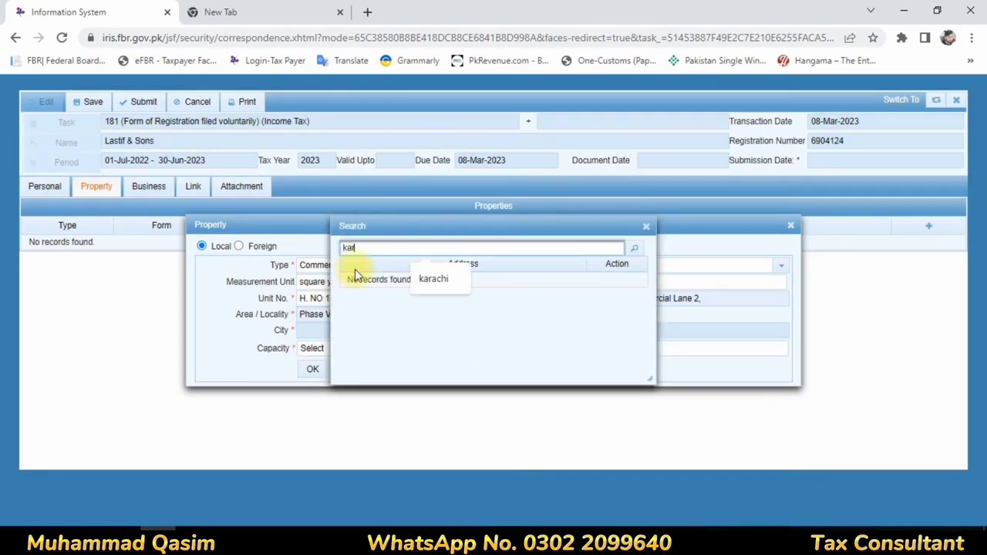
{"action": "left_click", "coordinate": [434, 281]}
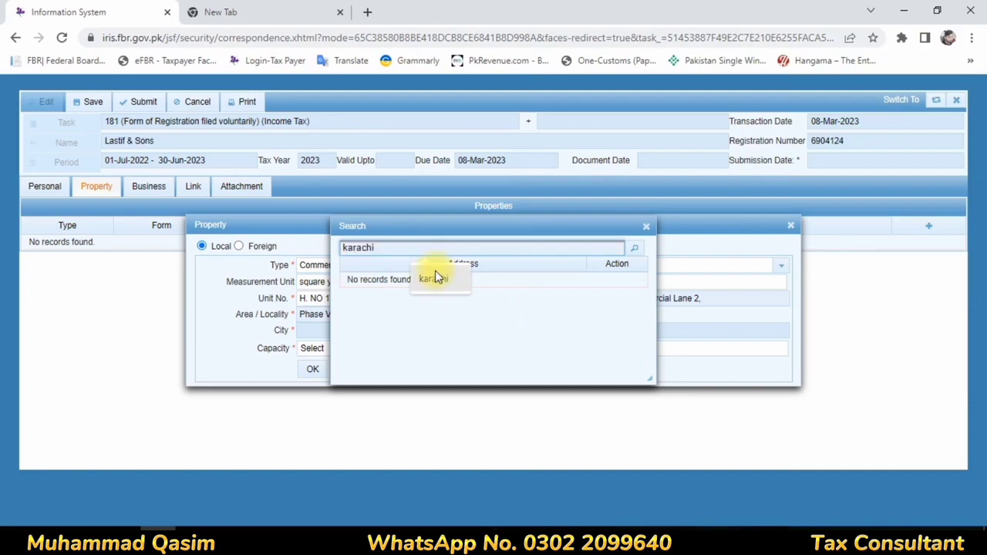
{"action": "left_click", "coordinate": [632, 249]}
{"action": "scroll", "coordinate": [484, 340], "scroll_direction": "down", "scroll_amount": 3}
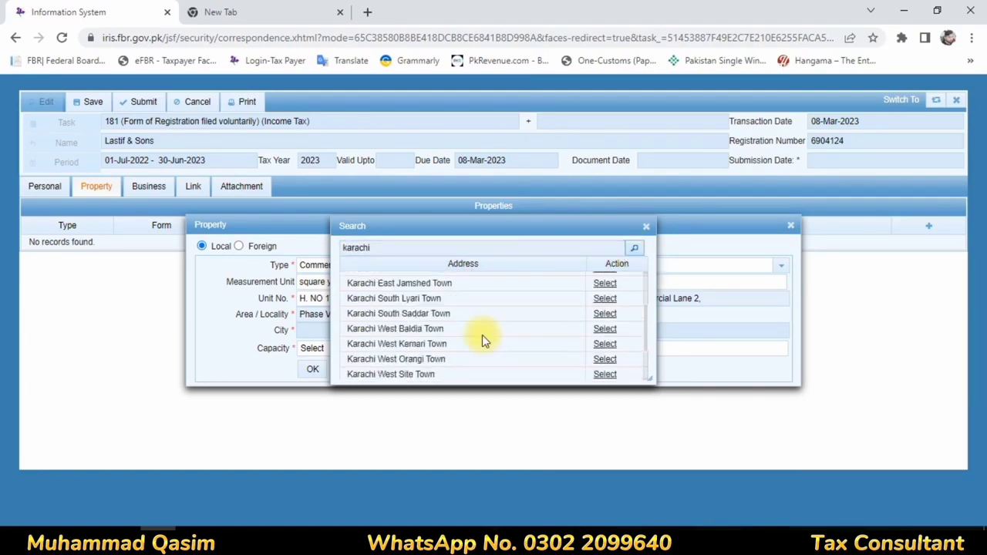
{"action": "scroll", "coordinate": [482, 335], "scroll_direction": "down", "scroll_amount": 2}
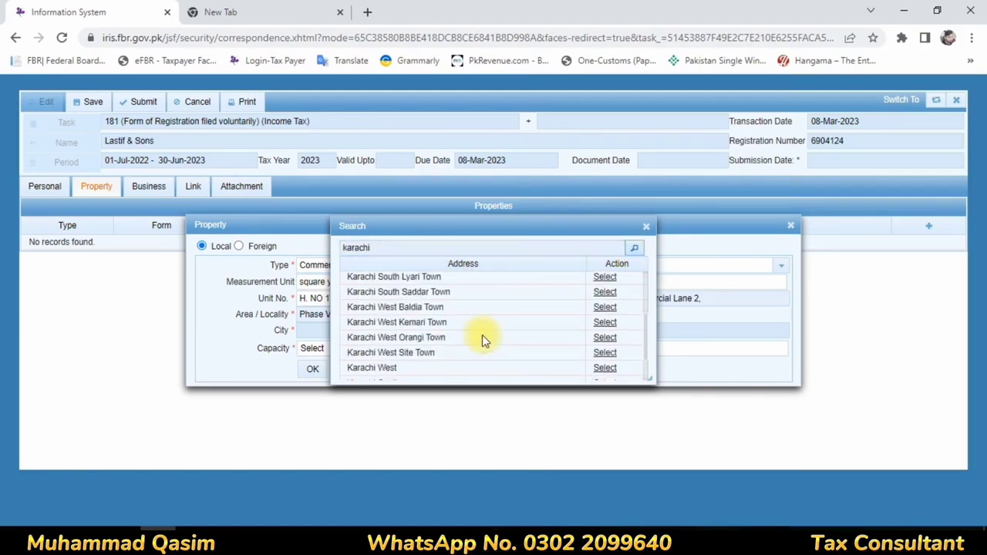
{"action": "left_click", "coordinate": [607, 343]}
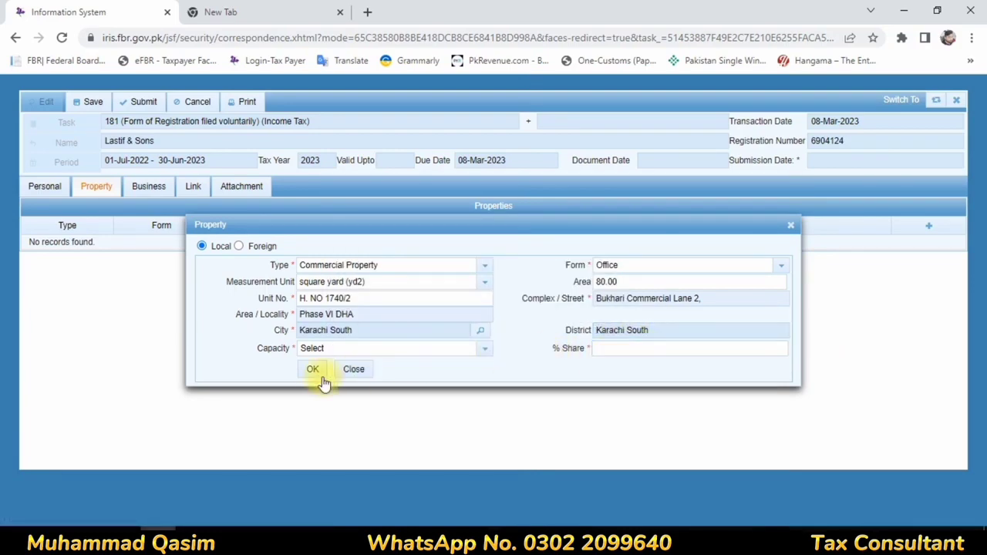
Step: Set capacity to Owner with 100% share and add the property to the table
{"action": "left_click", "coordinate": [486, 351]}
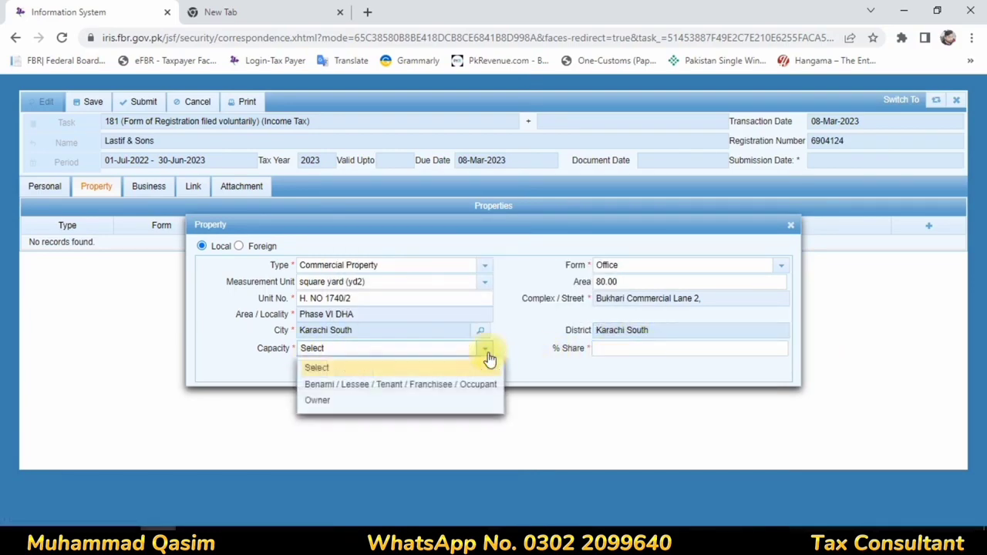
{"action": "left_click", "coordinate": [338, 389]}
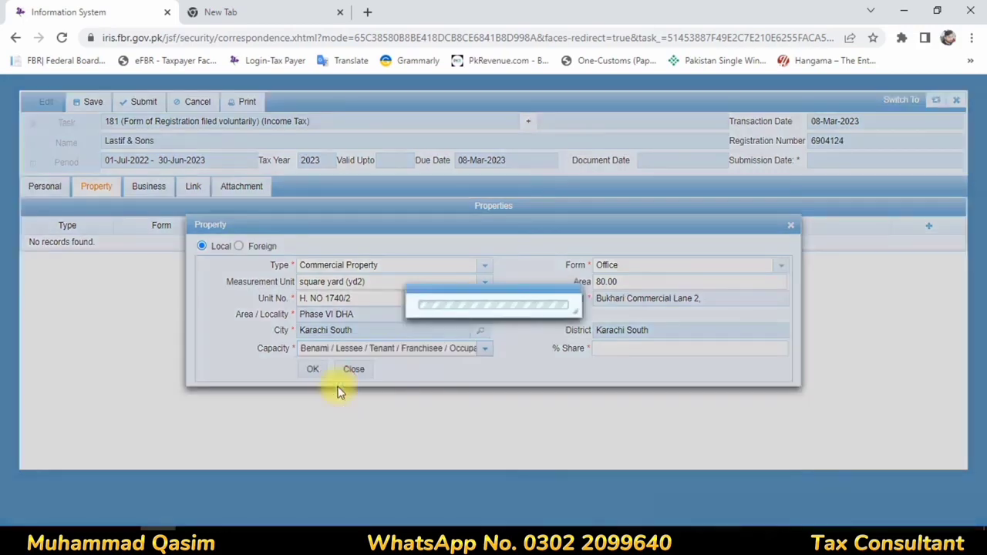
{"action": "left_click", "coordinate": [608, 346]}
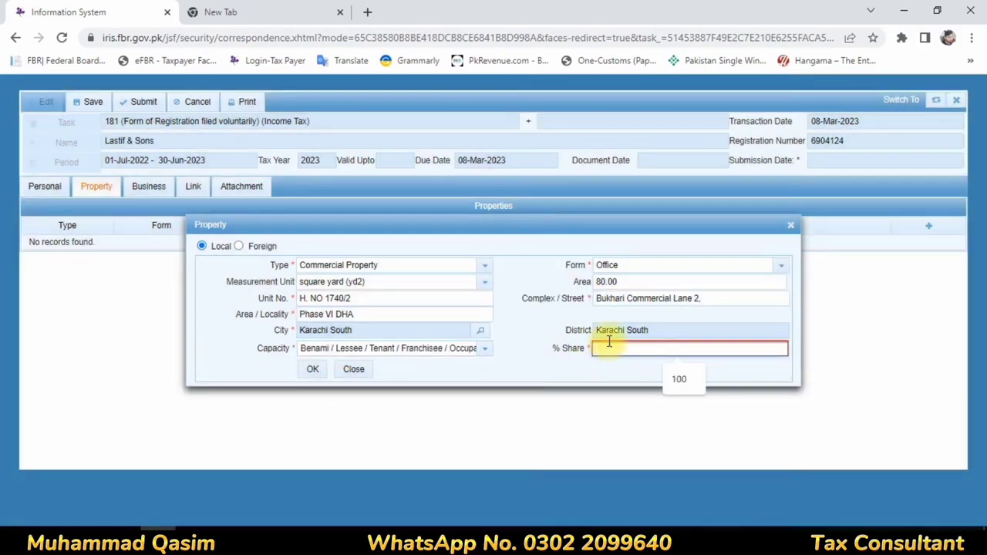
{"action": "left_click", "coordinate": [498, 384]}
{"action": "left_click", "coordinate": [486, 349]}
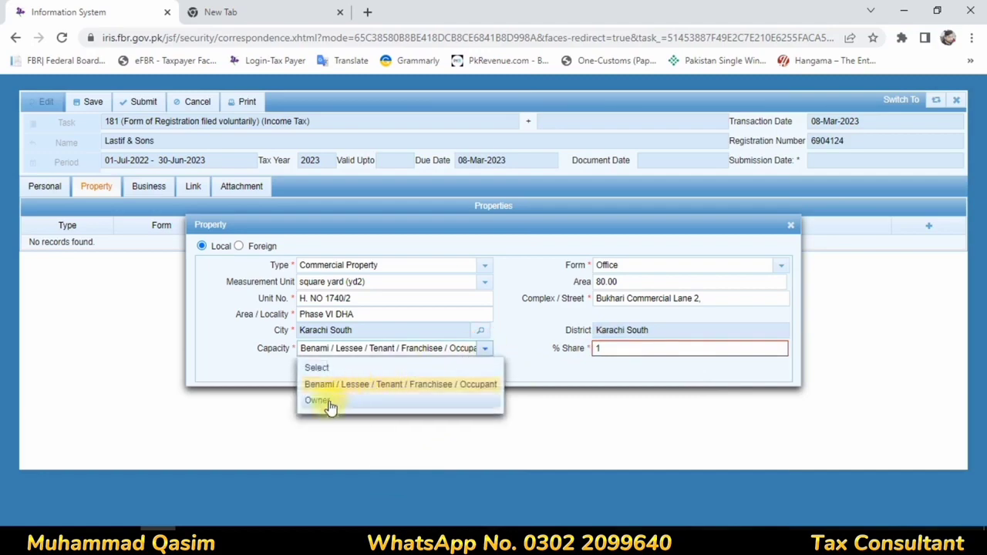
{"action": "left_click", "coordinate": [326, 402]}
{"action": "left_click", "coordinate": [610, 353]}
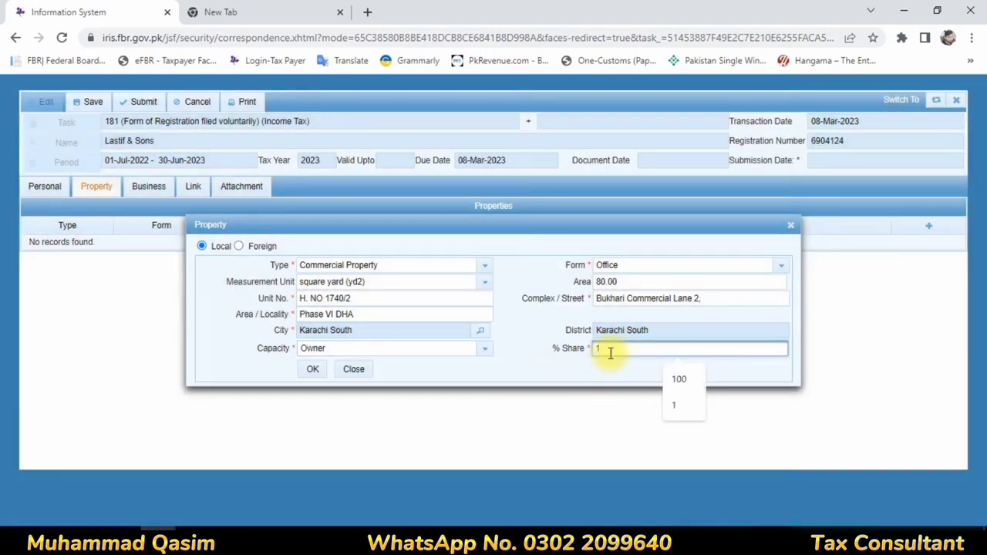
{"action": "type", "text": "00"}
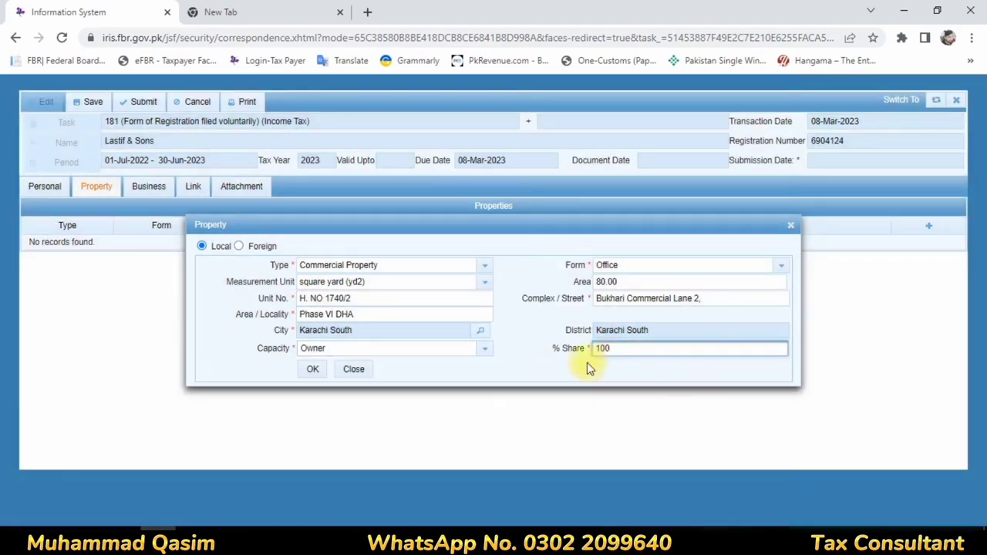
{"action": "left_click", "coordinate": [312, 369]}
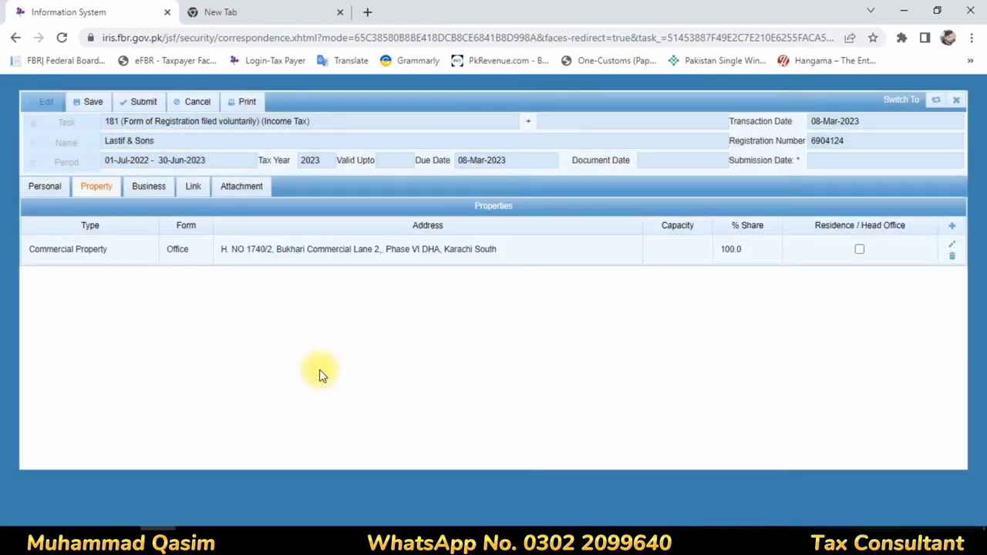
Step: Open the empty Business section, spot the misspelled name 'Lastif', and close the form
{"action": "left_click", "coordinate": [151, 186]}
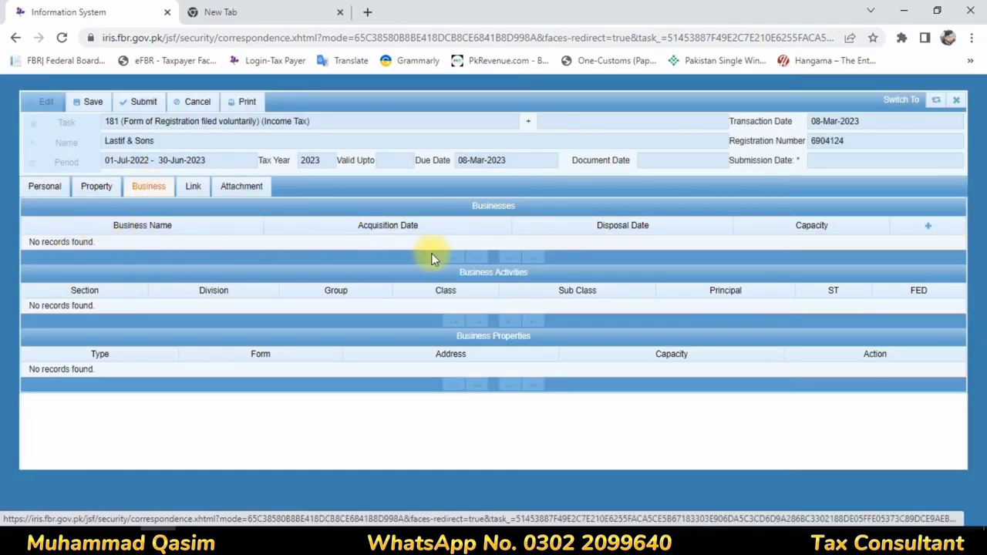
{"action": "left_click", "coordinate": [930, 229]}
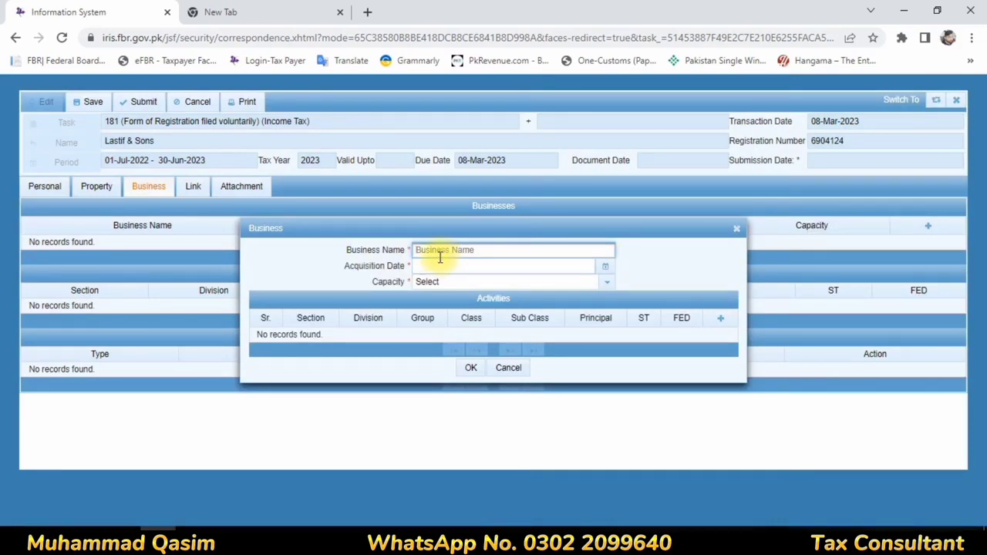
{"action": "left_click", "coordinate": [736, 228]}
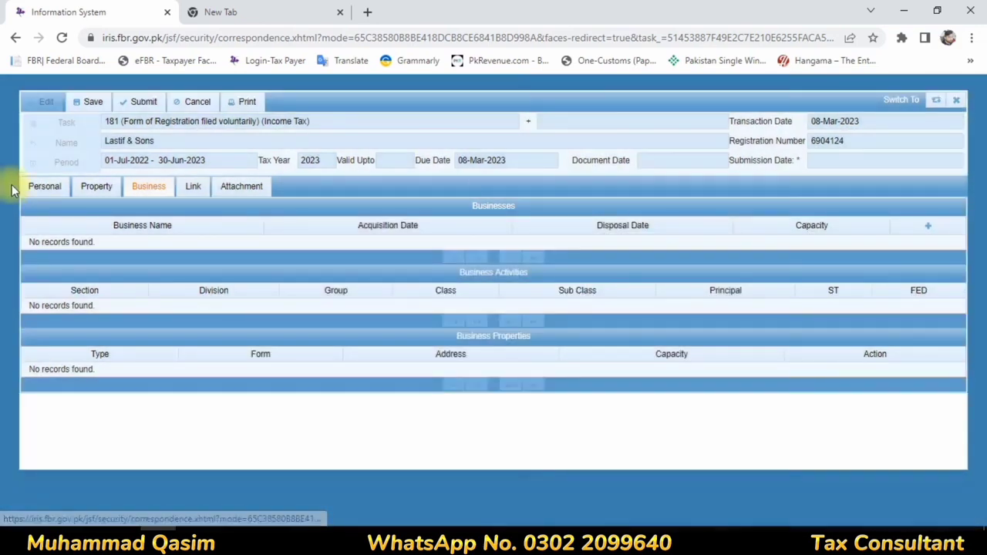
{"action": "left_click_drag", "start_coordinate": [110, 141], "coordinate": [40, 139]}
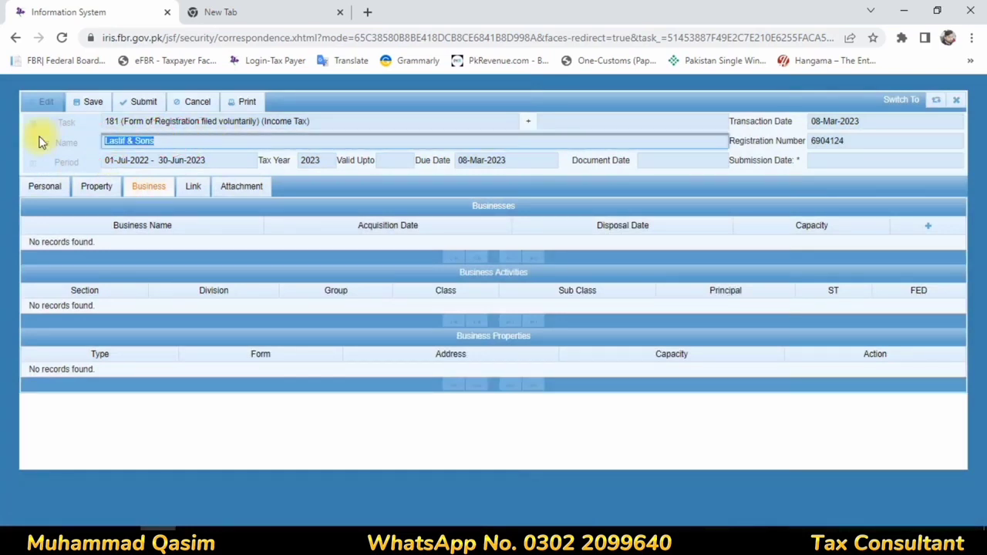
{"action": "left_click", "coordinate": [121, 142]}
{"action": "left_click_drag", "start_coordinate": [126, 141], "coordinate": [101, 149]}
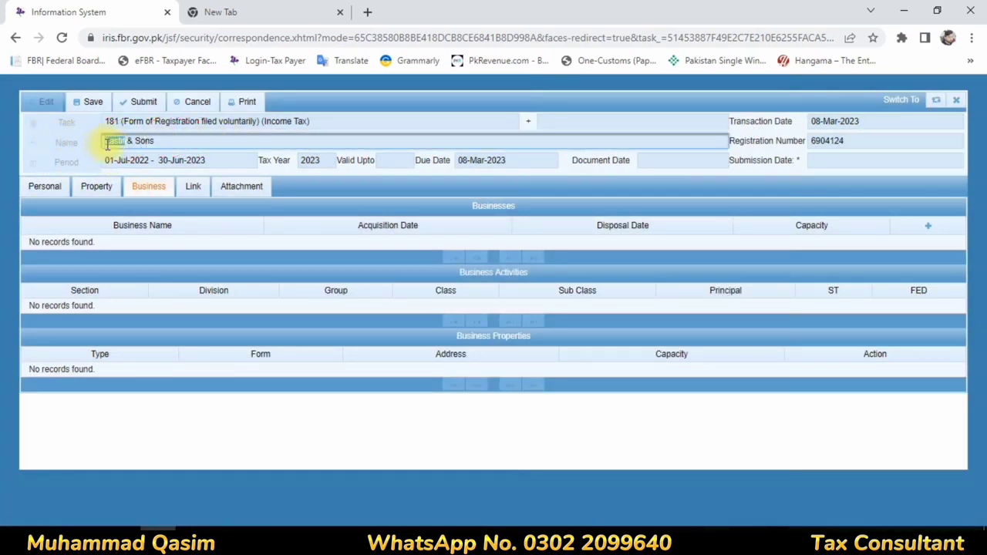
{"action": "left_click", "coordinate": [956, 100]}
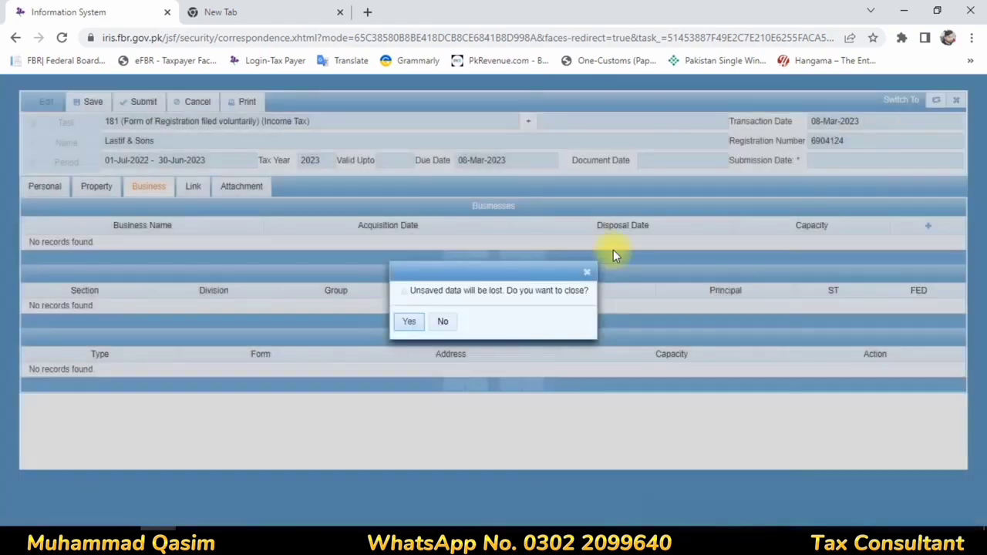
Step: Discard the form and reopen the Lastif & Sons draft registration to check its name
{"action": "left_click", "coordinate": [404, 323]}
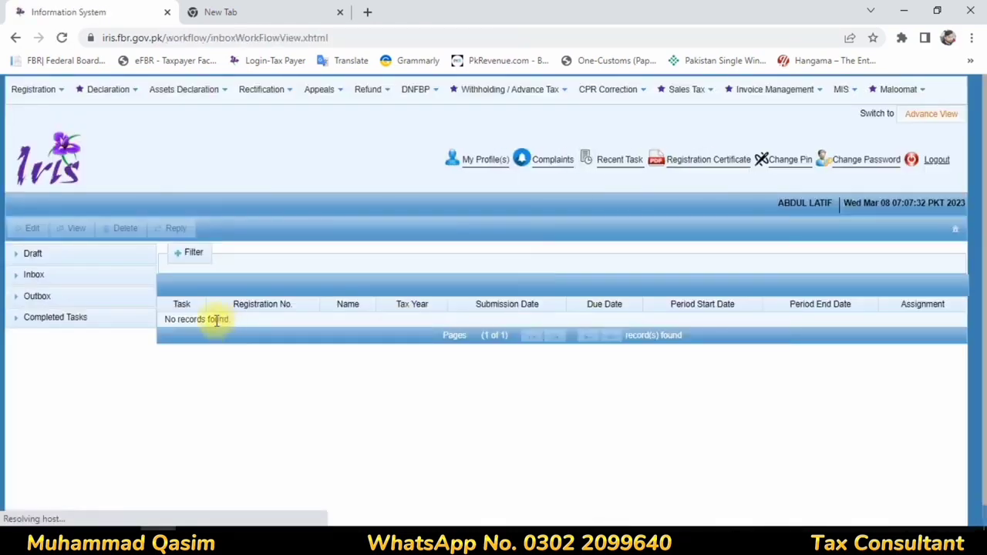
{"action": "left_click", "coordinate": [61, 261]}
{"action": "left_click", "coordinate": [63, 279]}
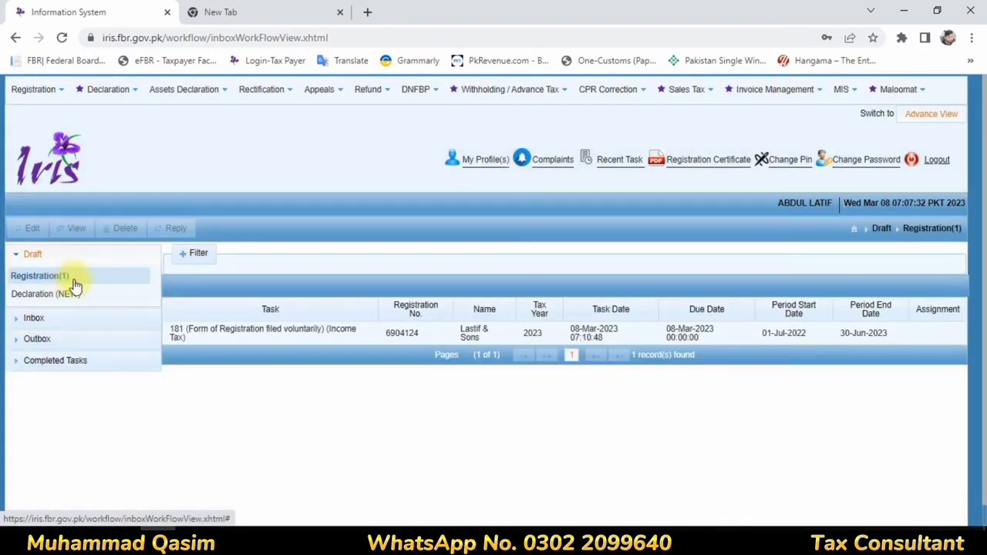
{"action": "left_click", "coordinate": [235, 339]}
{"action": "left_click", "coordinate": [29, 232]}
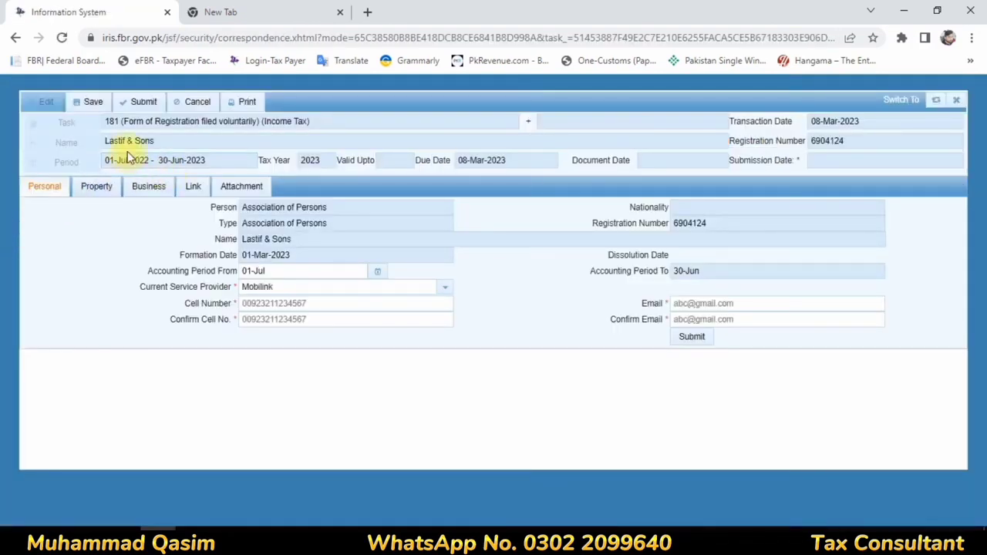
{"action": "left_click_drag", "start_coordinate": [174, 140], "coordinate": [2, 146]}
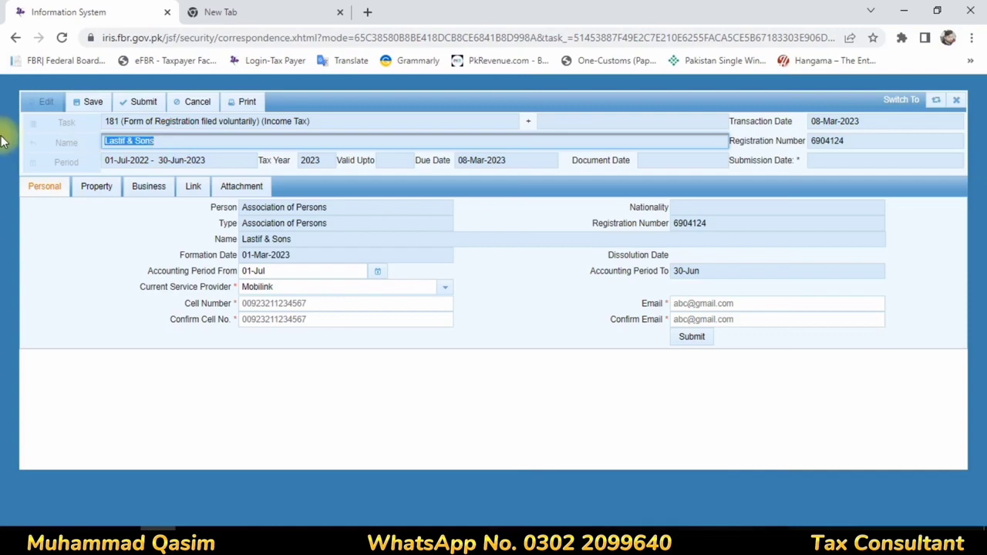
{"action": "left_click", "coordinate": [955, 100]}
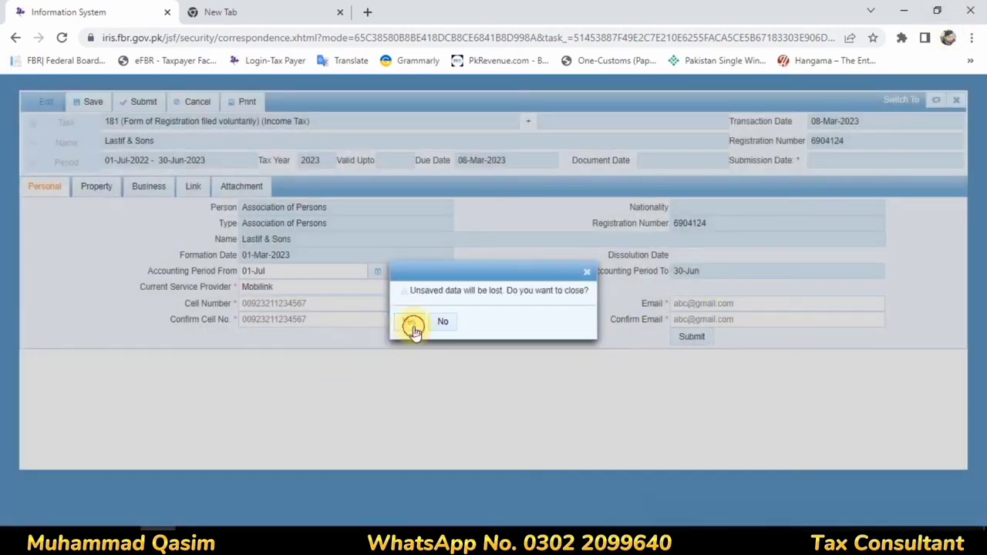
{"action": "left_click", "coordinate": [408, 321]}
Step: Delete the misspelled Lastif & Sons draft registration
{"action": "left_click", "coordinate": [230, 339]}
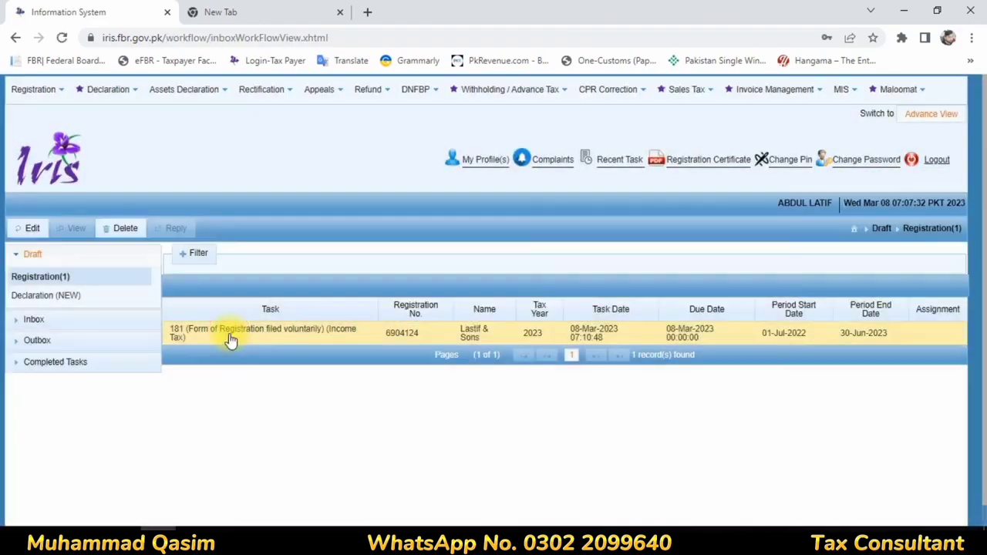
{"action": "left_click", "coordinate": [128, 237]}
{"action": "left_click", "coordinate": [421, 323]}
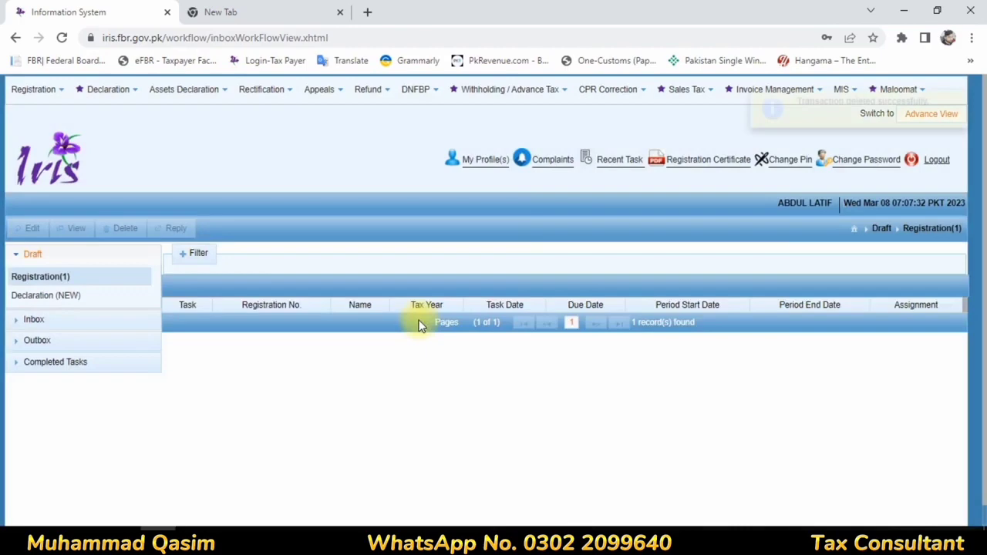
Step: Start a new Form 181 for an Association of Persons named 'Latif & Sons'
{"action": "left_click", "coordinate": [36, 91]}
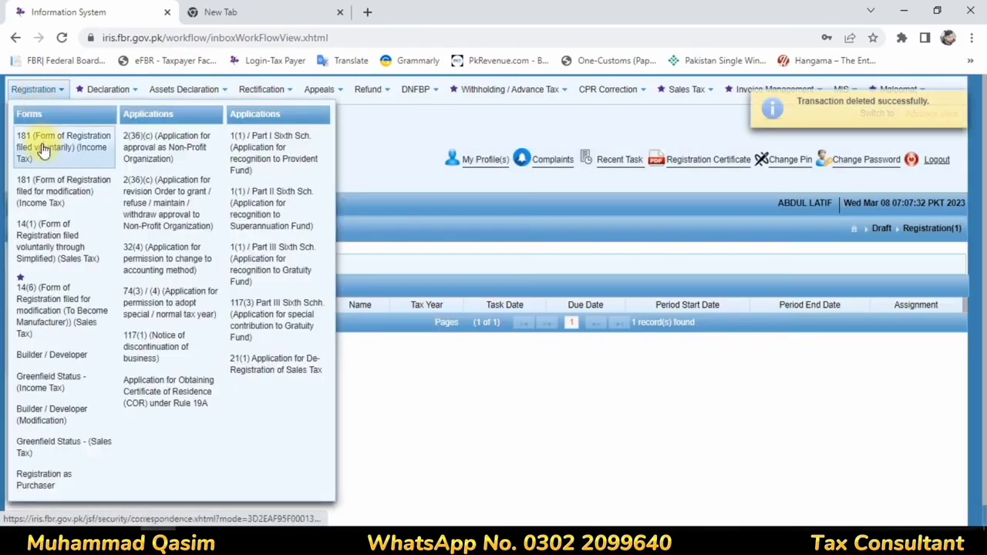
{"action": "left_click", "coordinate": [42, 143]}
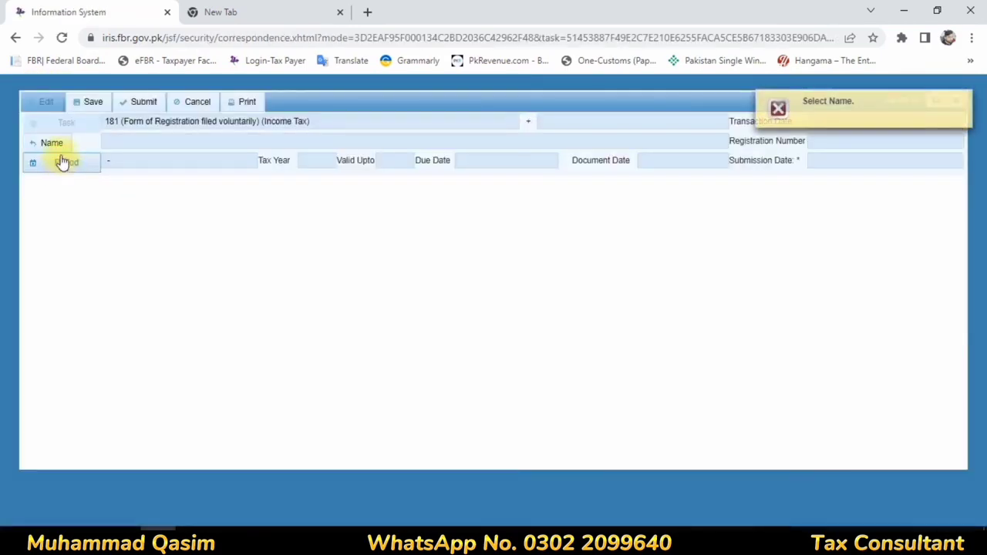
{"action": "left_click", "coordinate": [51, 145]}
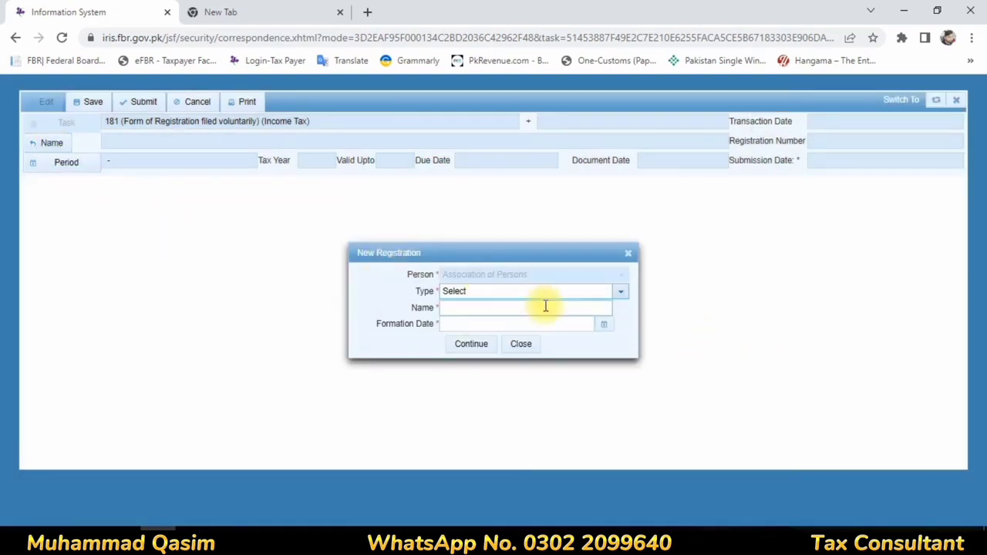
{"action": "left_click", "coordinate": [516, 295]}
{"action": "left_click", "coordinate": [497, 324]}
{"action": "left_click", "coordinate": [472, 308]}
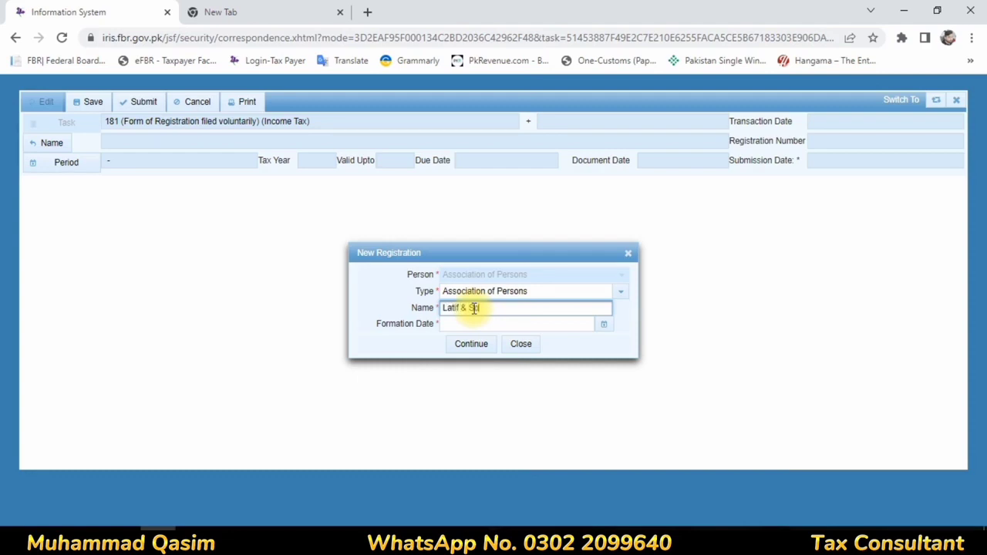
{"action": "type", "text": "Latif & Sons"}
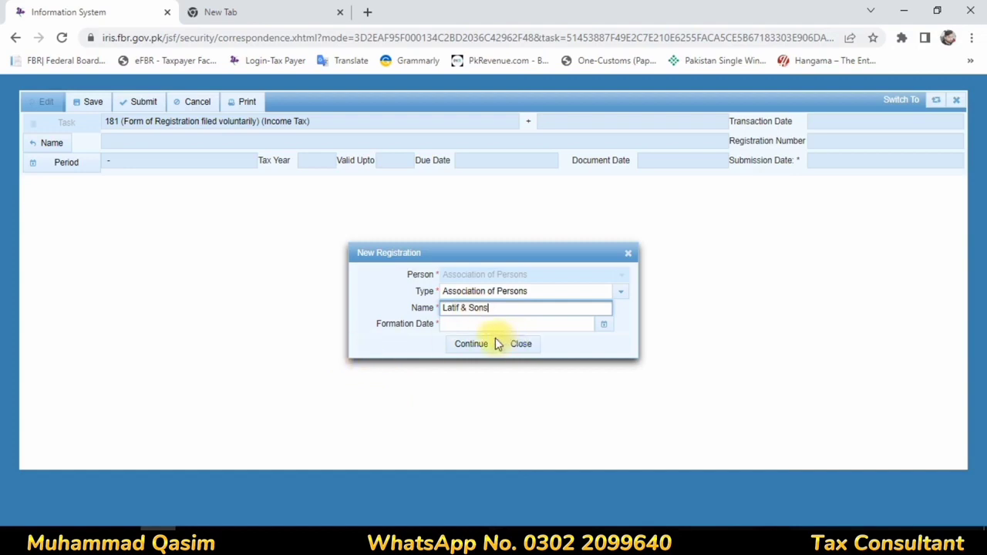
Step: Set the association's formation date to 01-Mar-2023 and continue the registration
{"action": "left_click", "coordinate": [471, 346]}
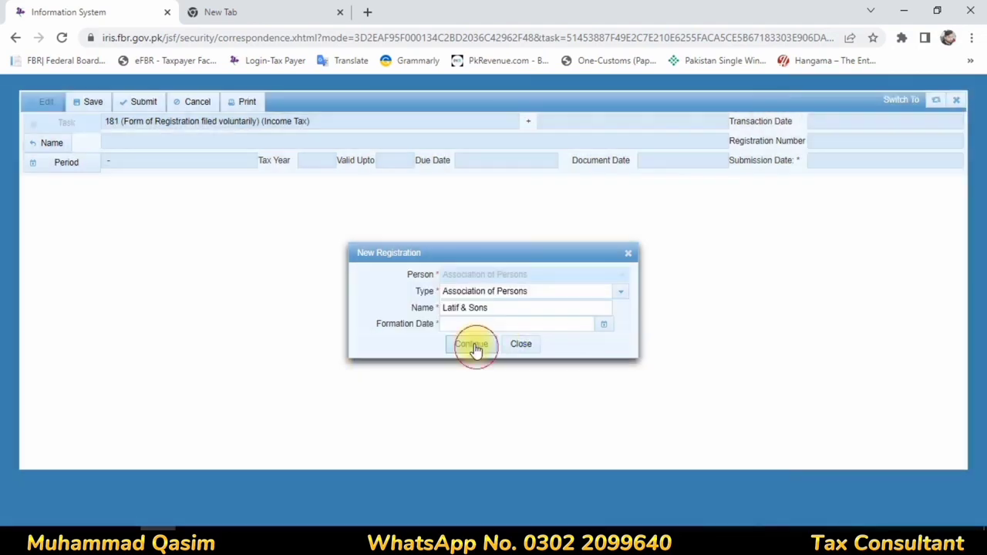
{"action": "left_click", "coordinate": [600, 325]}
{"action": "left_click", "coordinate": [517, 377]}
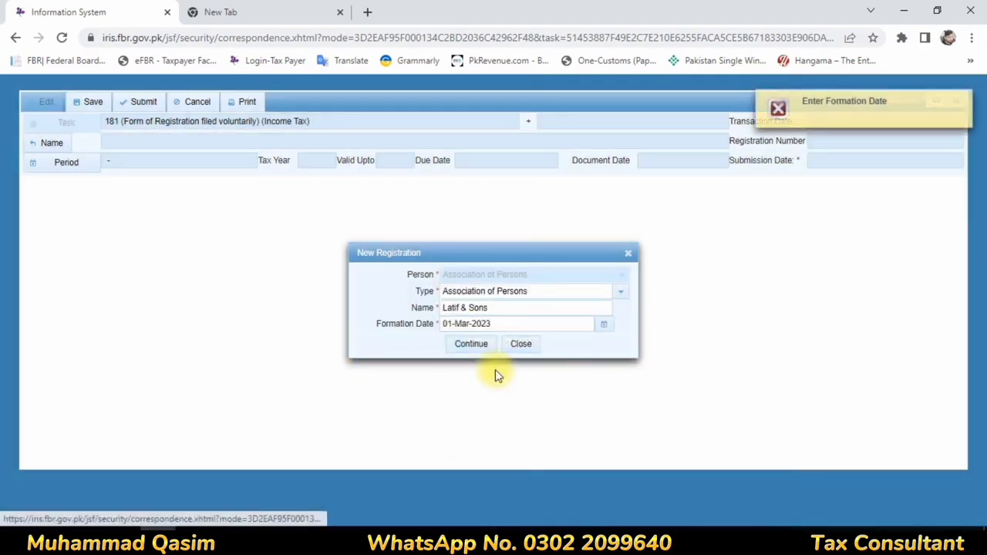
{"action": "left_click", "coordinate": [473, 348]}
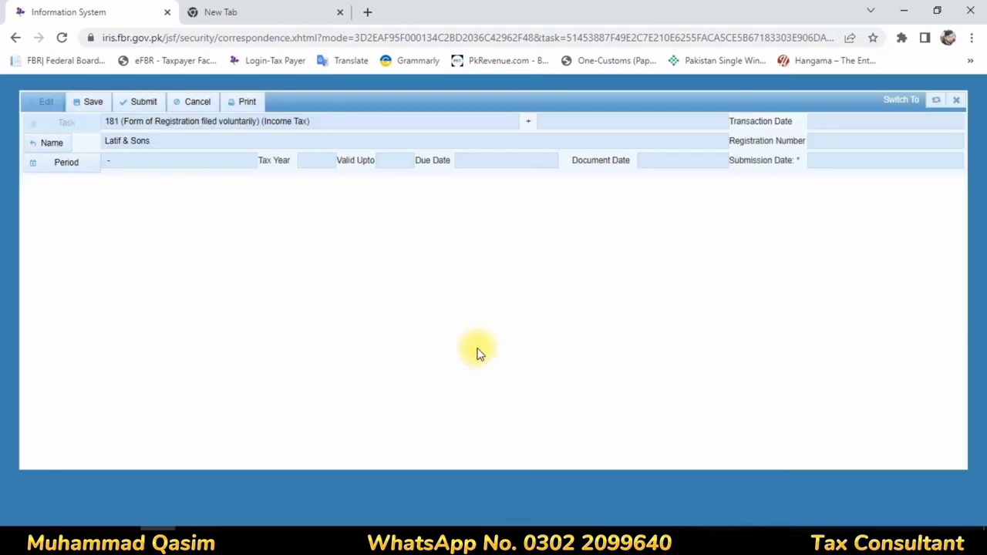
Step: Select tax year 2023, covering 01-Jul-2022 to 30-Jun-2023
{"action": "left_click", "coordinate": [71, 165]}
{"action": "left_click", "coordinate": [478, 242]}
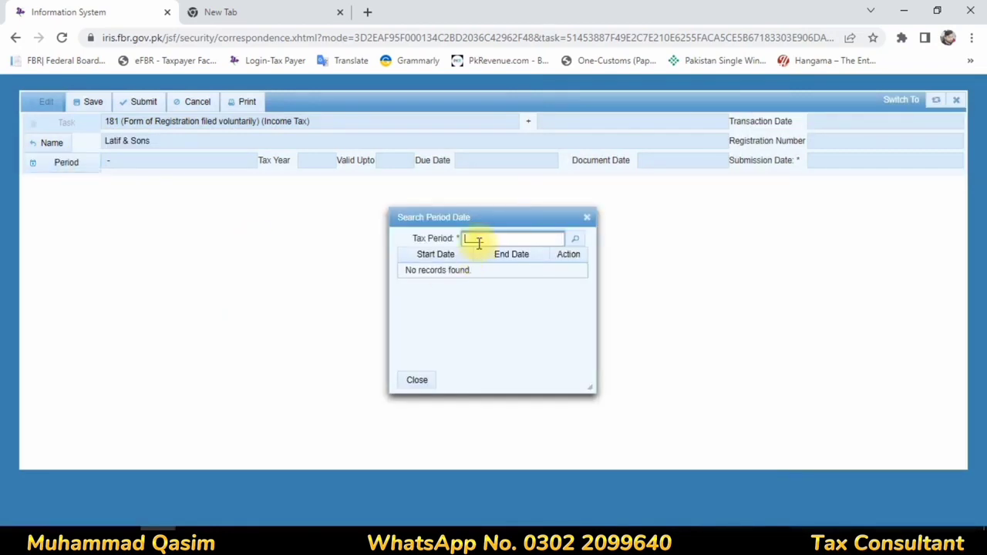
{"action": "type", "text": "2023"}
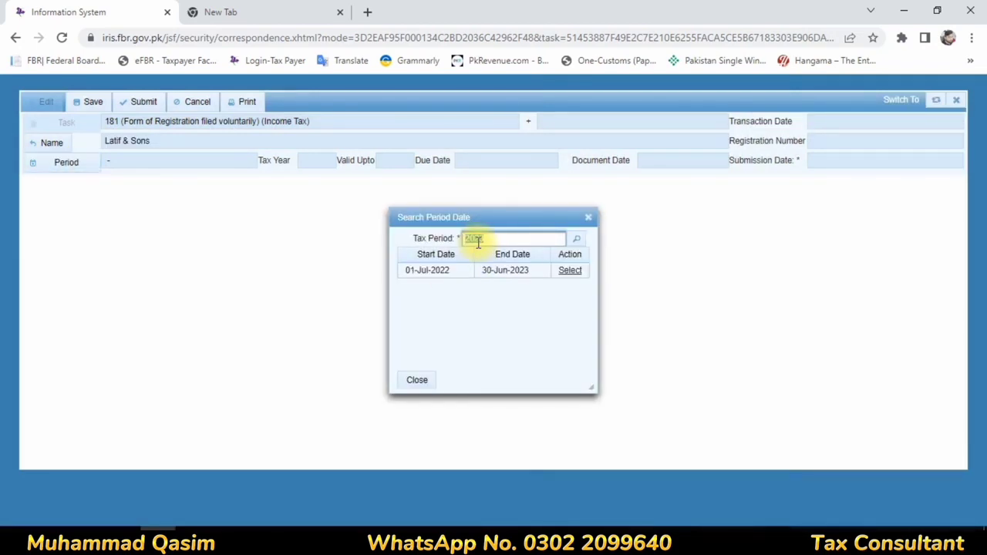
{"action": "left_click", "coordinate": [578, 270]}
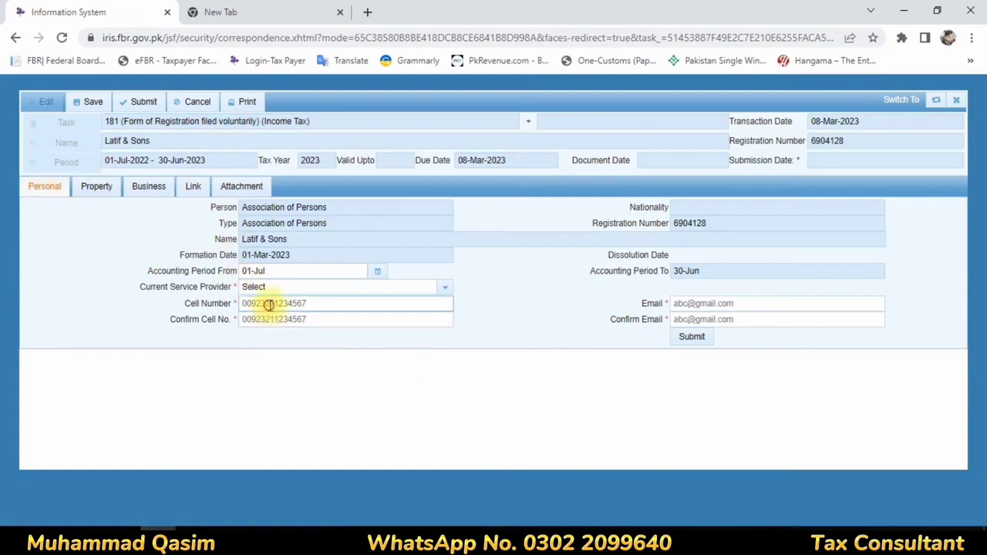
Step: Confirm the cell number, then enter and confirm the business e-mail address from the autofill suggestion
{"action": "left_click", "coordinate": [245, 303]}
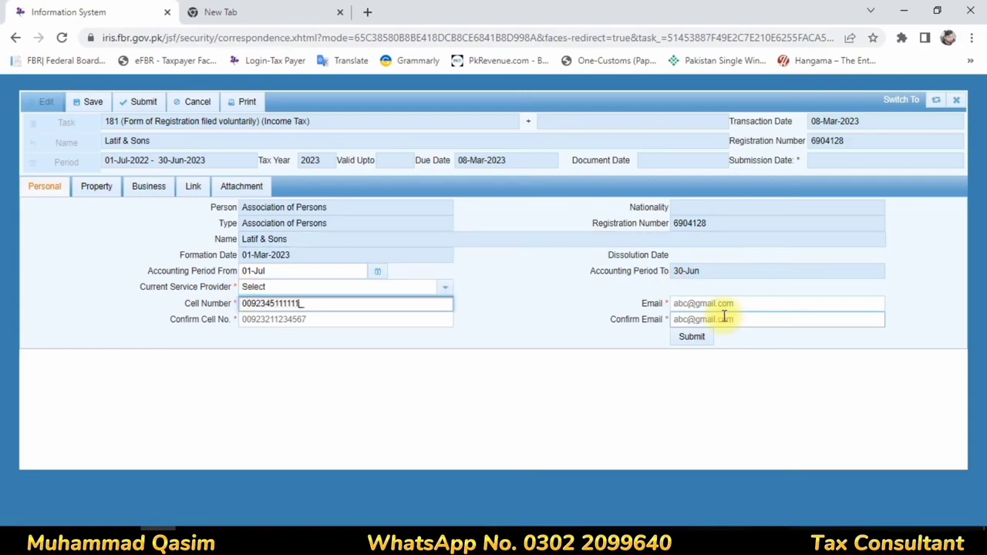
{"action": "left_click", "coordinate": [270, 320]}
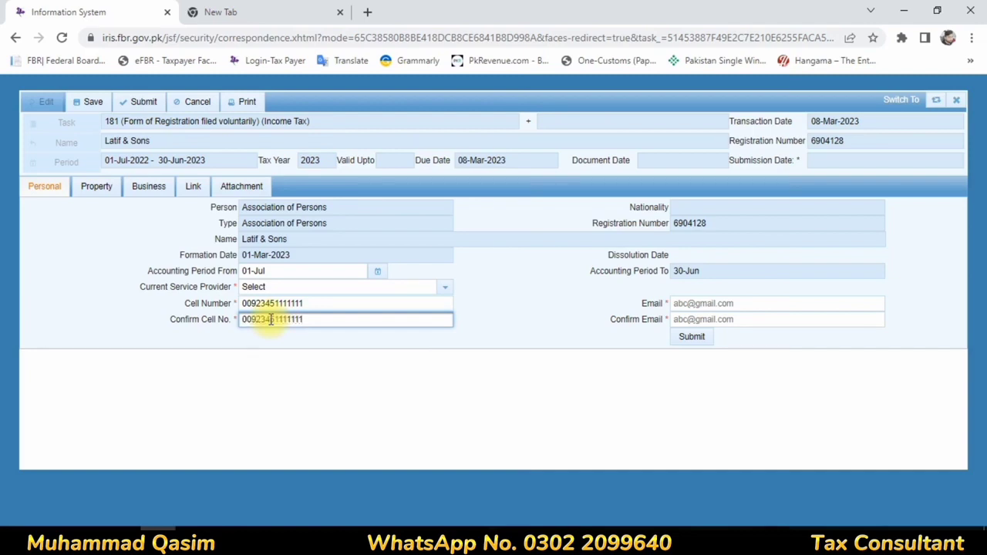
{"action": "left_click", "coordinate": [685, 304]}
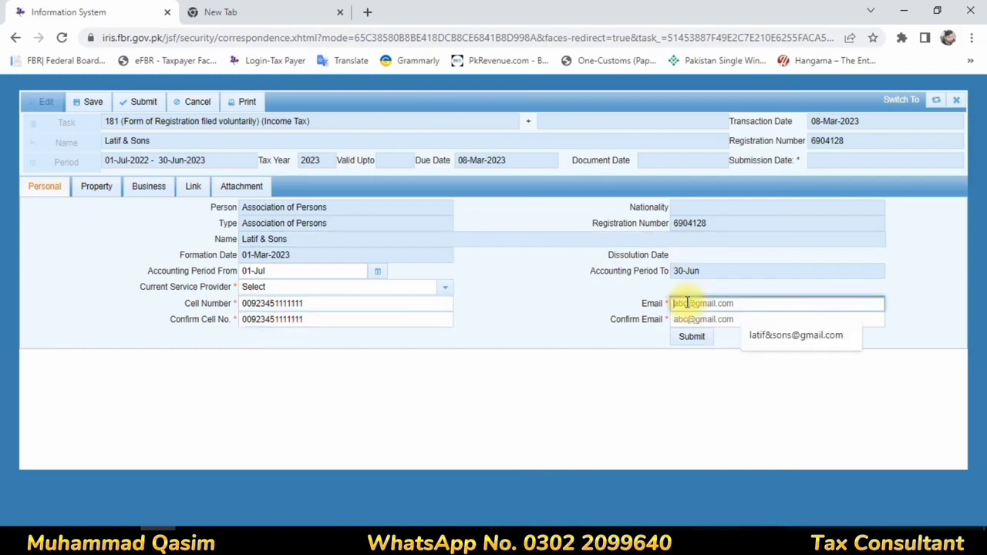
{"action": "left_click", "coordinate": [788, 336]}
{"action": "left_click", "coordinate": [752, 317]}
{"action": "left_click", "coordinate": [794, 351]}
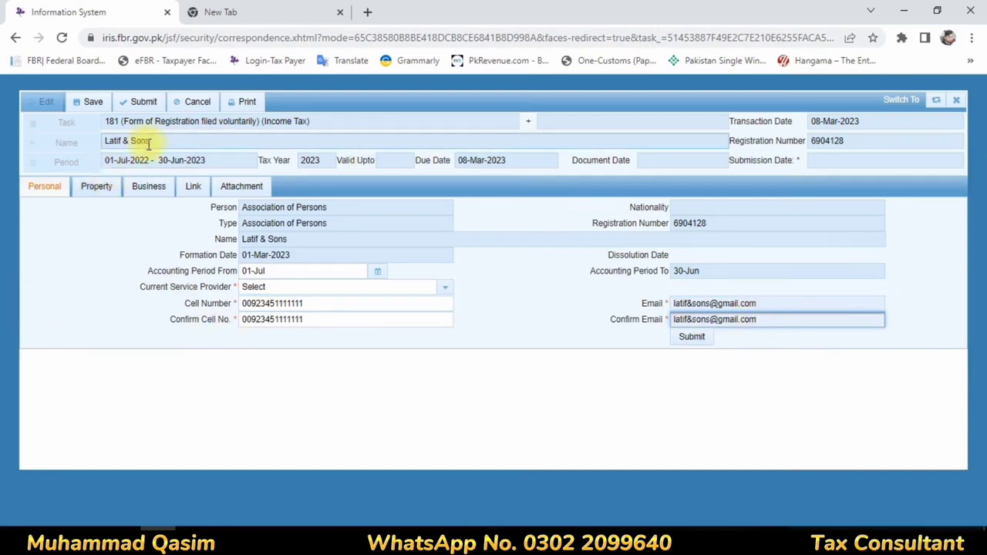
{"action": "left_click", "coordinate": [95, 188]}
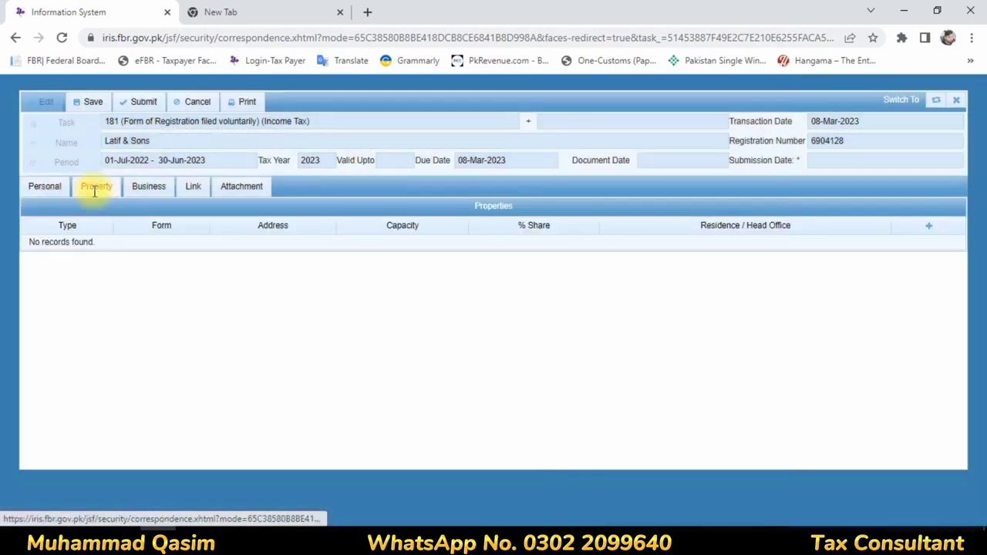
Step: Add a Commercial Property office record measured in square yards, area 80.00
{"action": "left_click", "coordinate": [928, 225]}
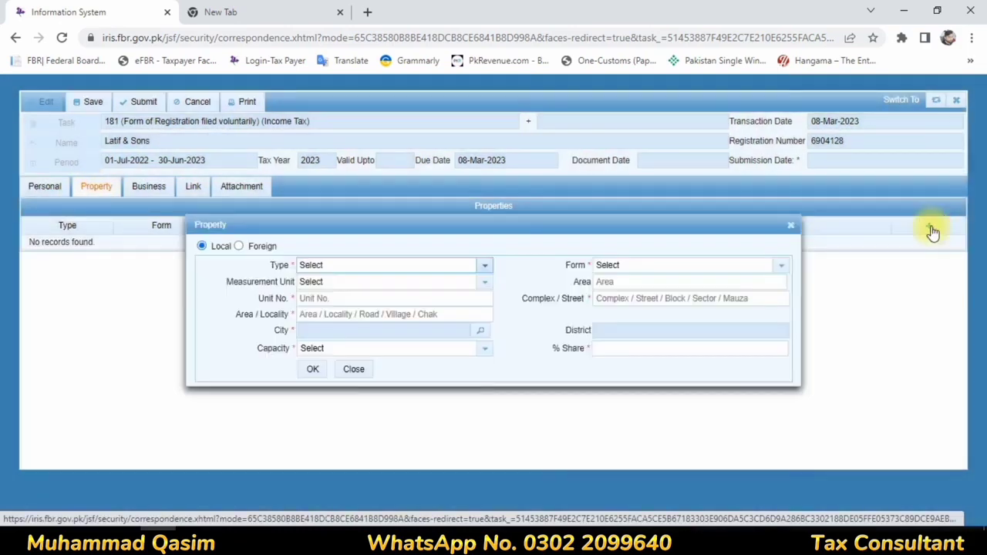
{"action": "left_click", "coordinate": [486, 267]}
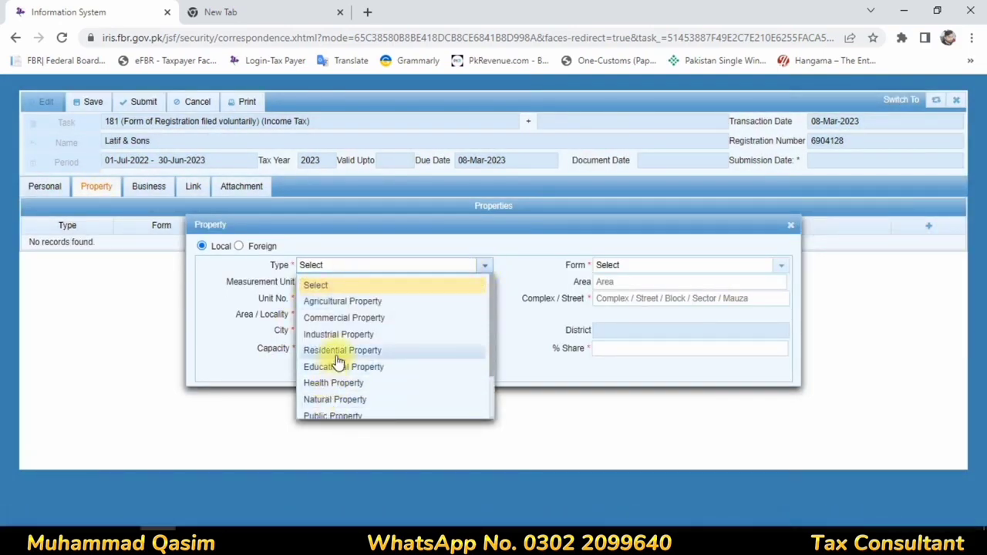
{"action": "scroll", "coordinate": [326, 358], "scroll_direction": "down", "scroll_amount": 2}
{"action": "scroll", "coordinate": [337, 370], "scroll_direction": "up", "scroll_amount": 3}
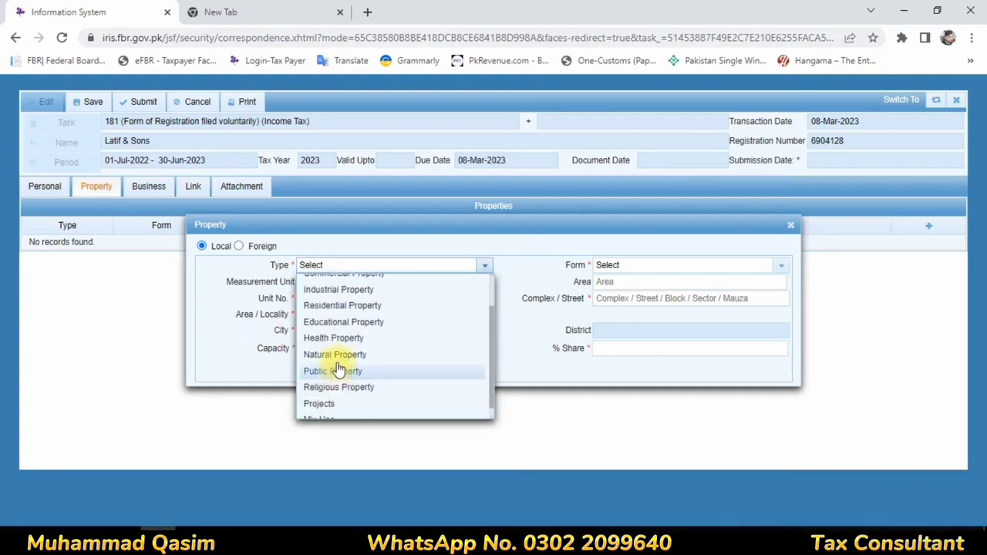
{"action": "left_click", "coordinate": [359, 319]}
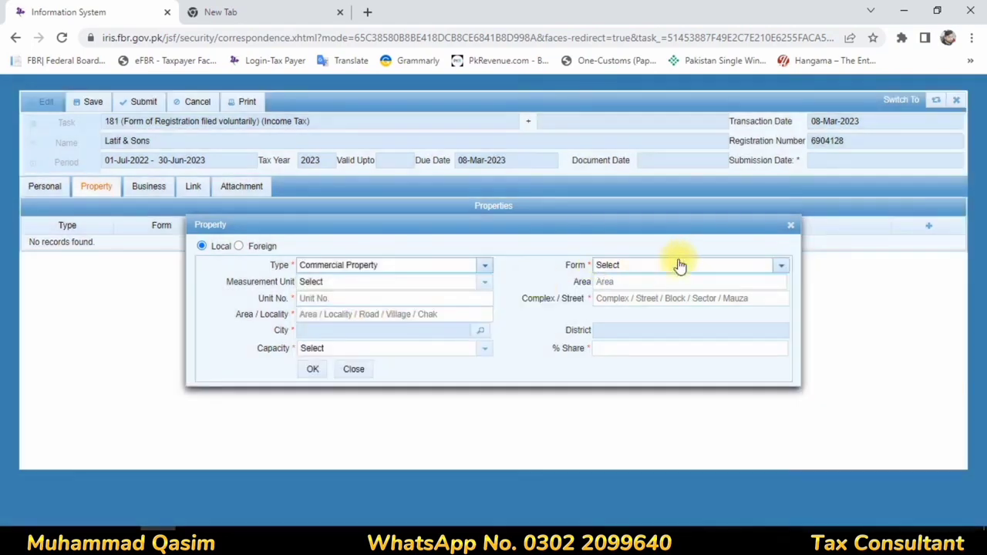
{"action": "left_click", "coordinate": [677, 266]}
{"action": "scroll", "coordinate": [654, 362], "scroll_direction": "down", "scroll_amount": 10}
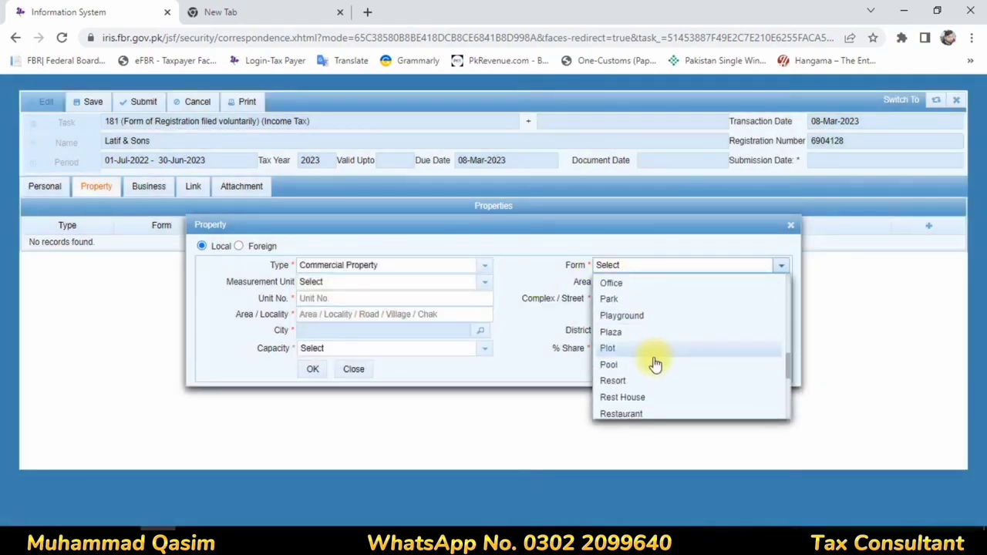
{"action": "scroll", "coordinate": [656, 363], "scroll_direction": "up", "scroll_amount": 5}
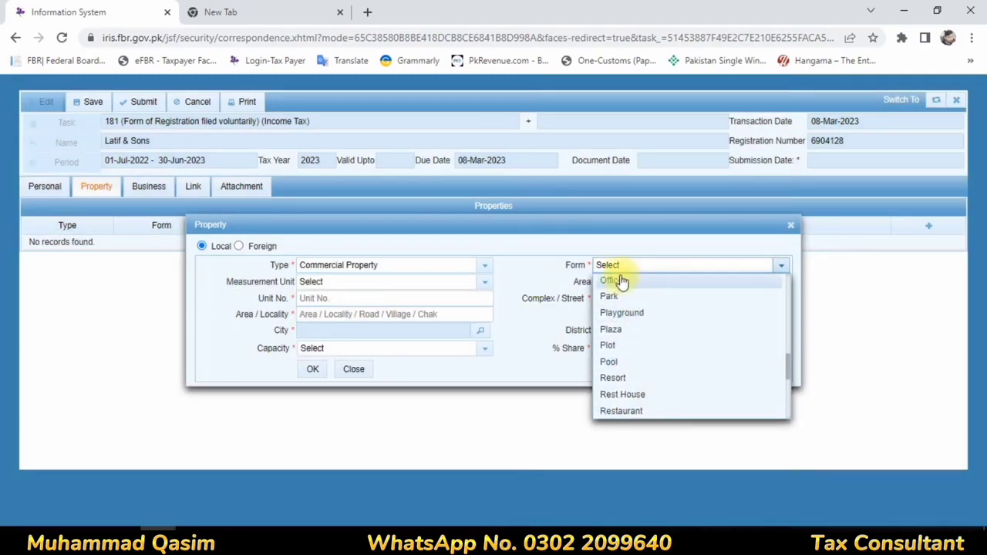
{"action": "left_click", "coordinate": [621, 280]}
{"action": "left_click", "coordinate": [317, 290]}
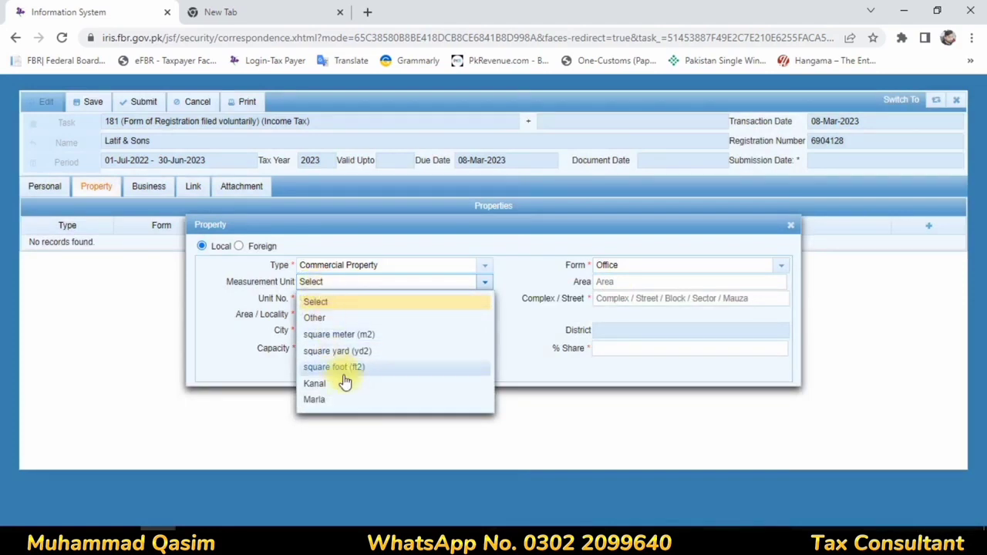
{"action": "left_click", "coordinate": [356, 351]}
{"action": "left_click", "coordinate": [604, 282]}
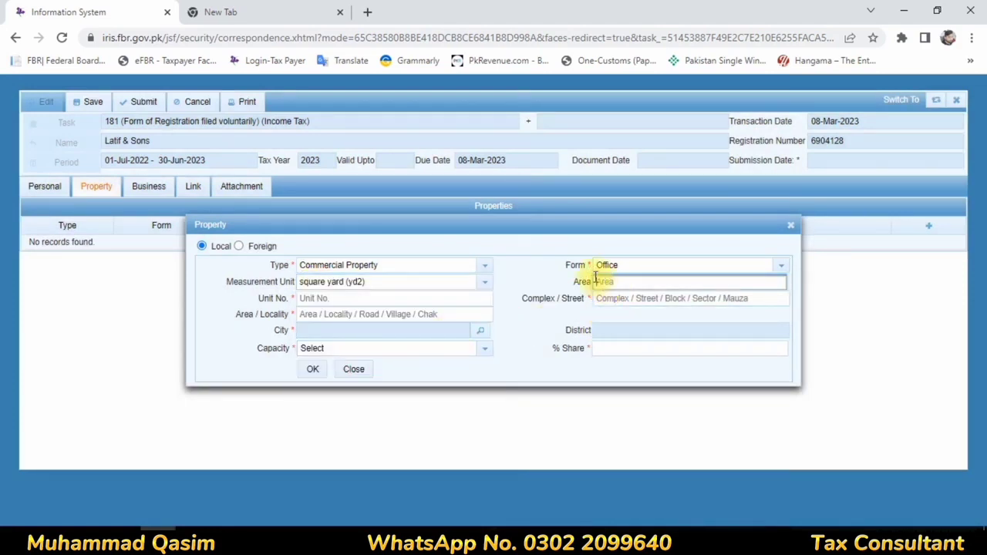
Step: Fill in the property's unit number, street and locality
{"action": "left_click", "coordinate": [377, 301]}
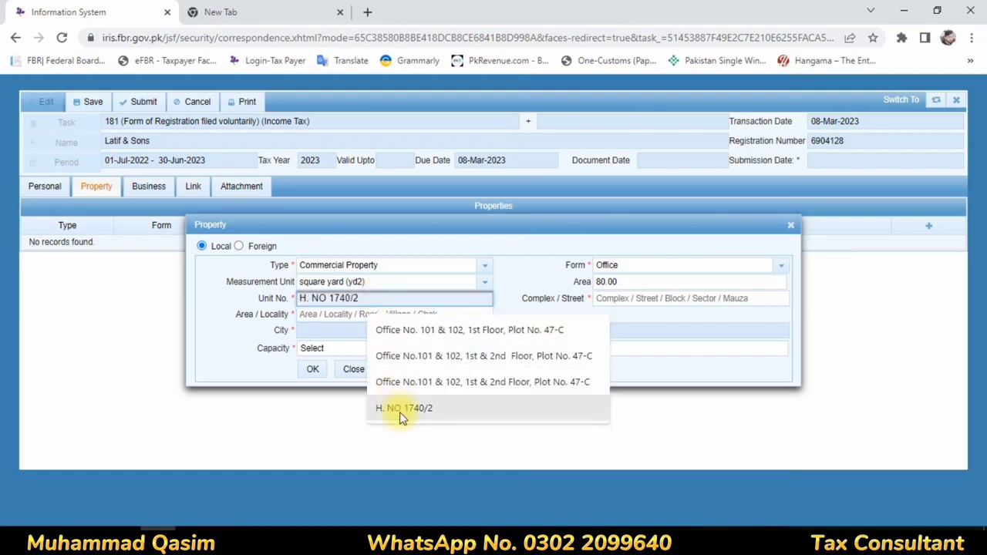
{"action": "left_click", "coordinate": [402, 408]}
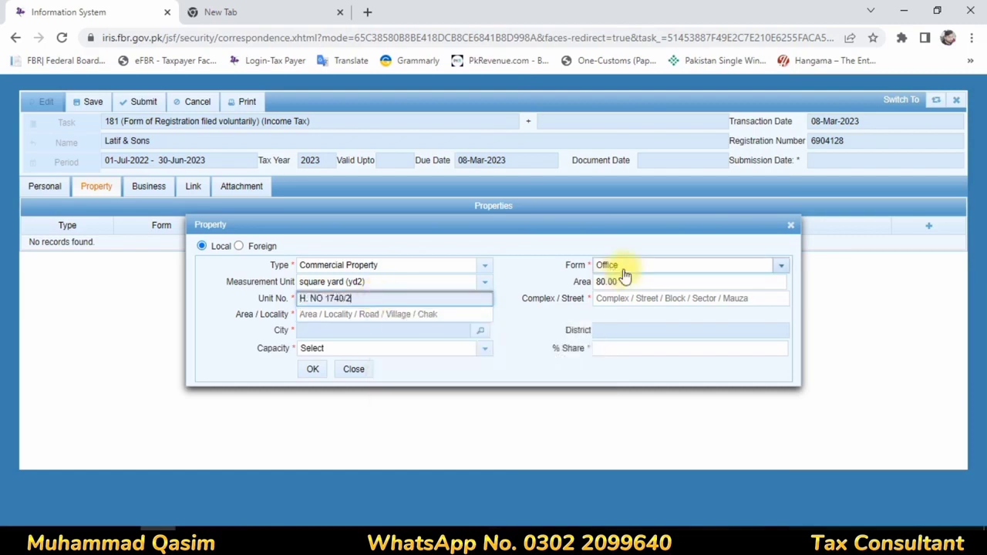
{"action": "left_click", "coordinate": [623, 300]}
{"action": "left_click", "coordinate": [672, 333]}
{"action": "left_click", "coordinate": [331, 315]}
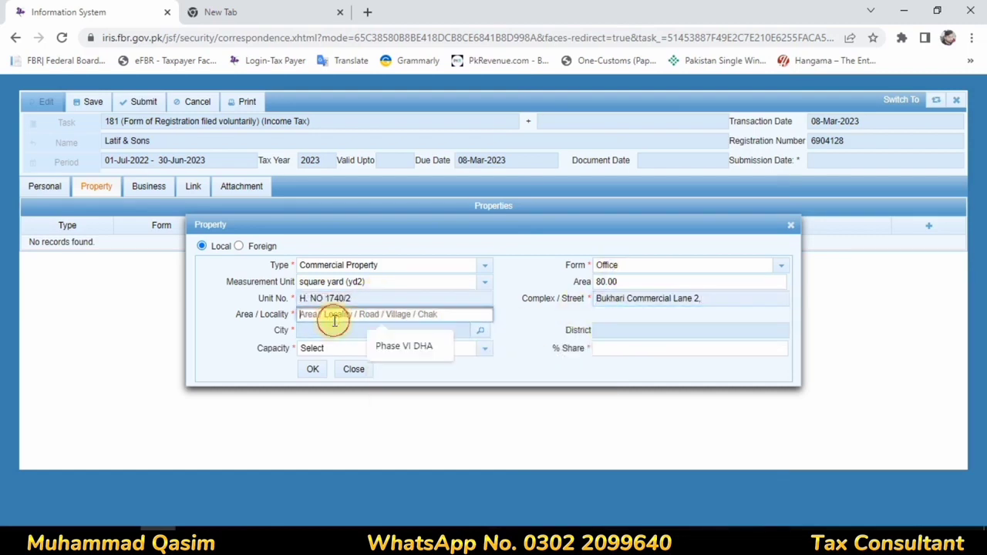
{"action": "left_click", "coordinate": [405, 347]}
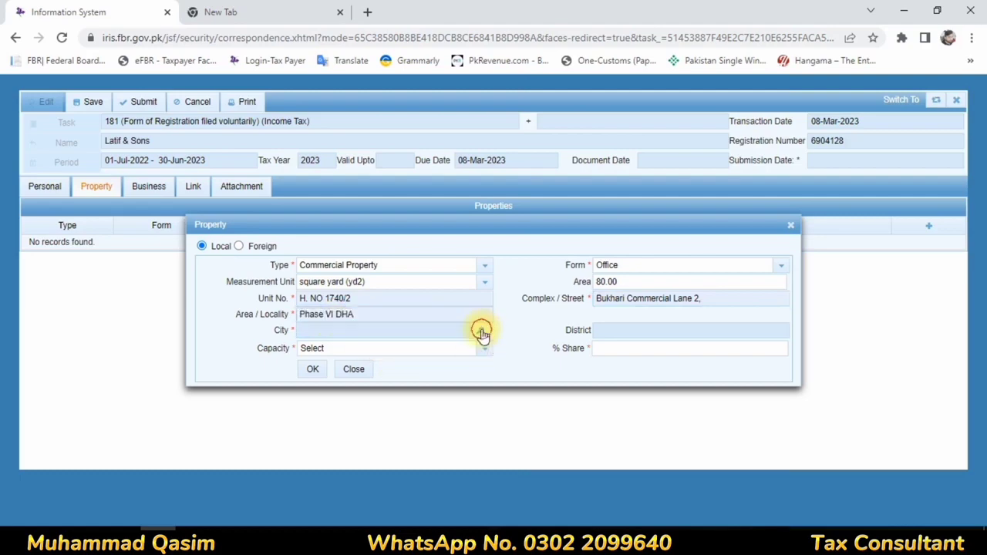
Step: Search 'kar' and set the property's city to Karachi South
{"action": "left_click", "coordinate": [480, 330]}
{"action": "type", "text": "kar"}
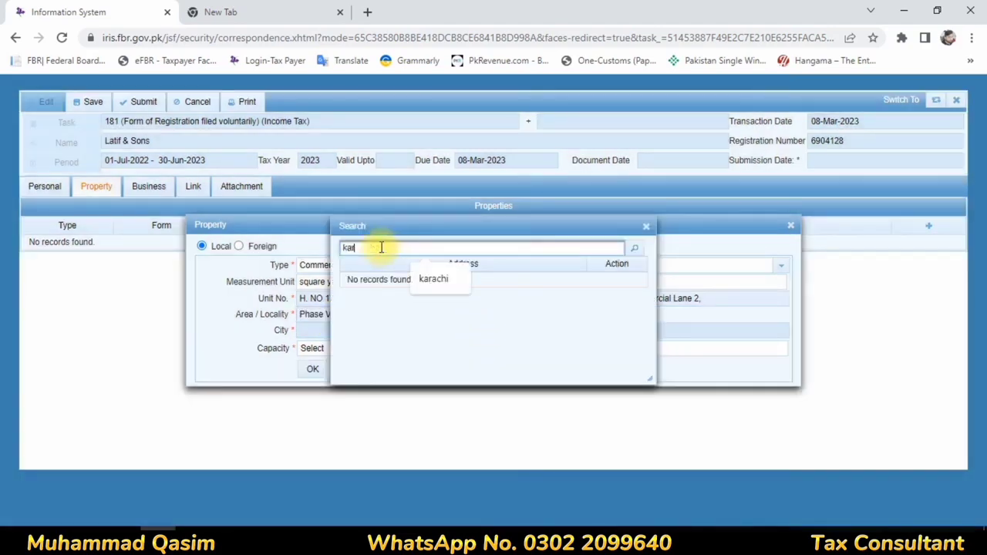
{"action": "left_click", "coordinate": [438, 279]}
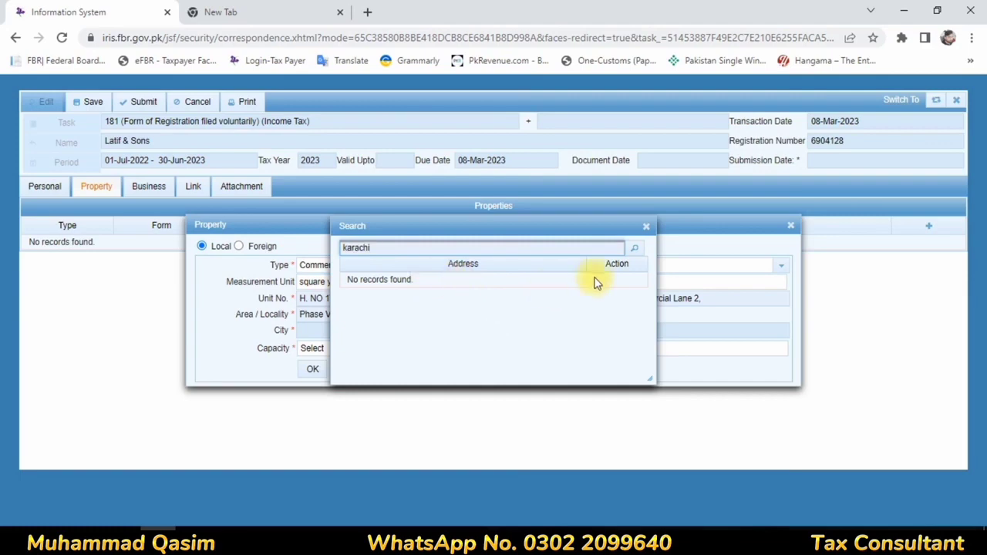
{"action": "left_click", "coordinate": [638, 255]}
{"action": "scroll", "coordinate": [599, 316], "scroll_direction": "down", "scroll_amount": 5}
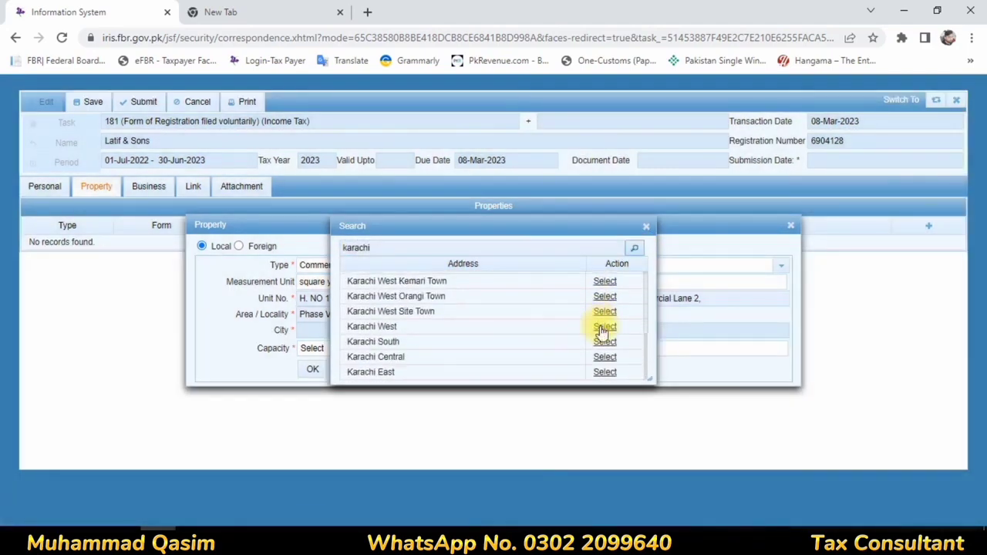
{"action": "left_click", "coordinate": [604, 342]}
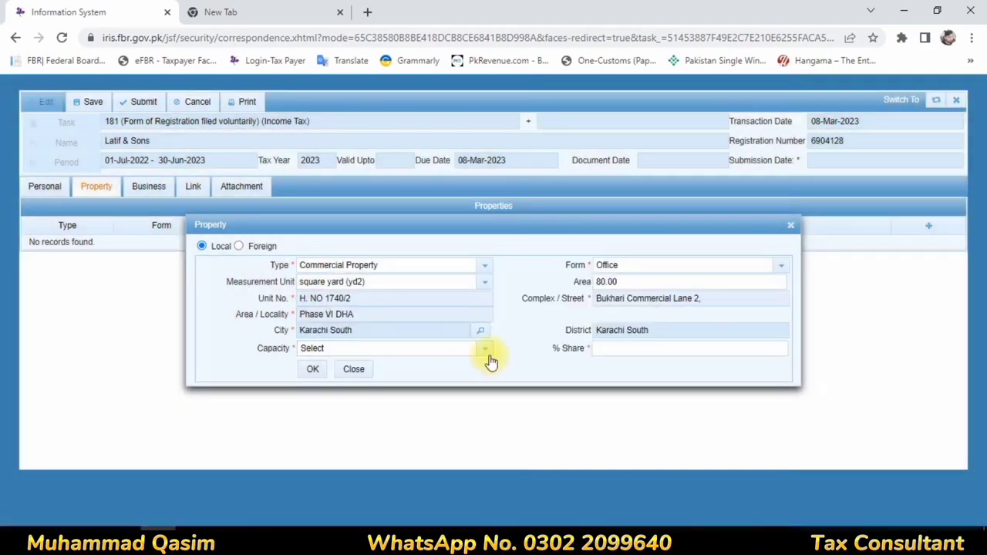
Step: Set the capacity to Owner with 100% share and save the property
{"action": "left_click", "coordinate": [485, 349]}
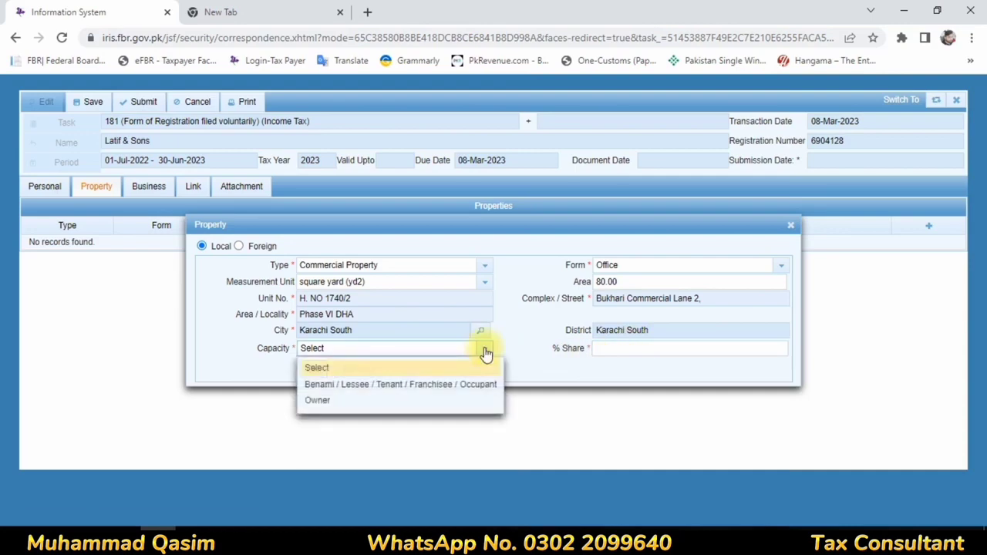
{"action": "left_click", "coordinate": [328, 400]}
{"action": "left_click", "coordinate": [619, 349]}
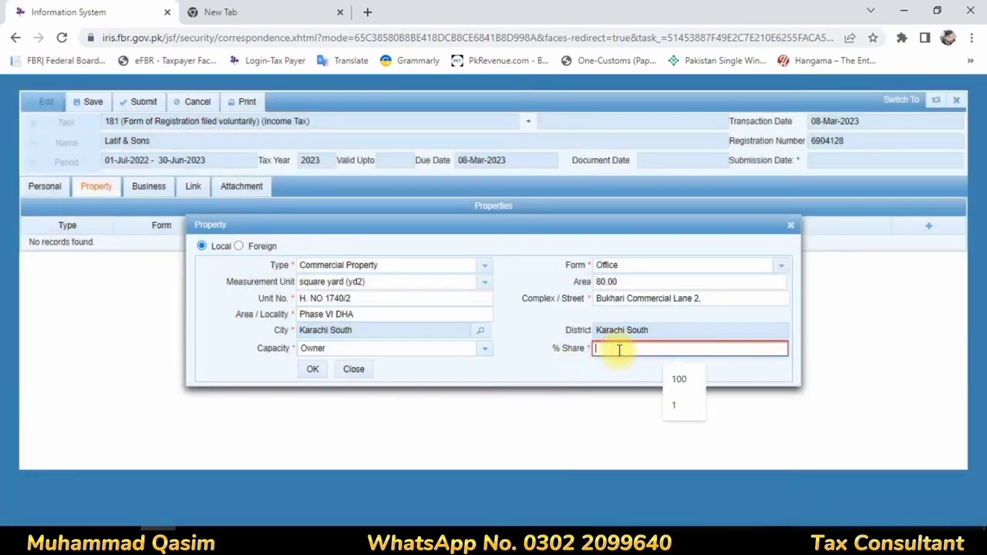
{"action": "type", "text": "1000"}
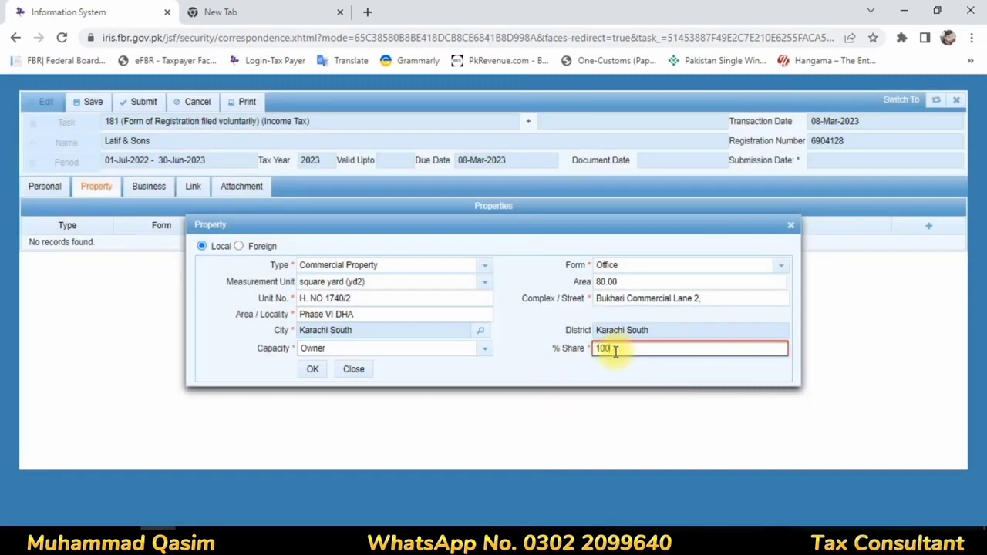
{"action": "left_click", "coordinate": [312, 369]}
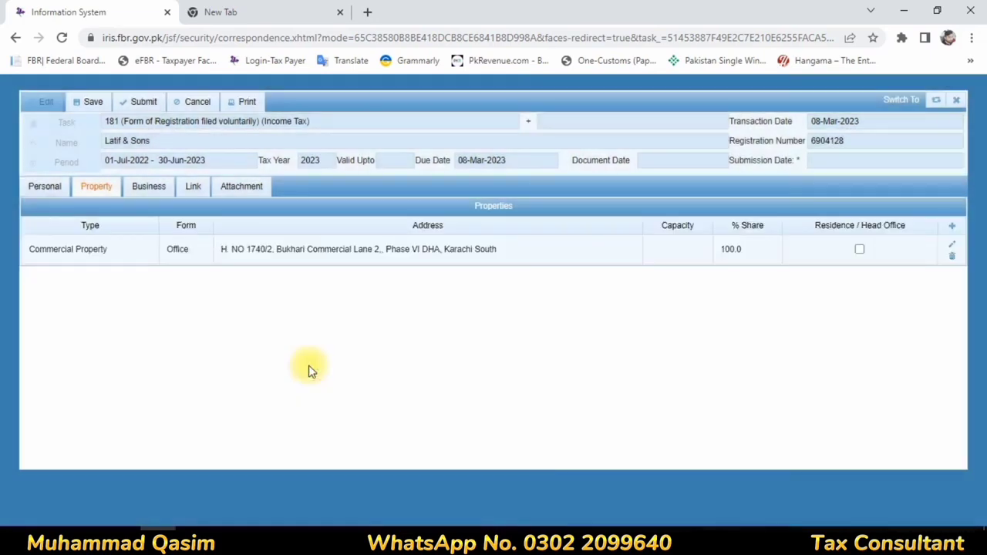
Step: Add a business record acquired 1 March 2023 with capacity Owner, and open its activity form
{"action": "left_click", "coordinate": [141, 192]}
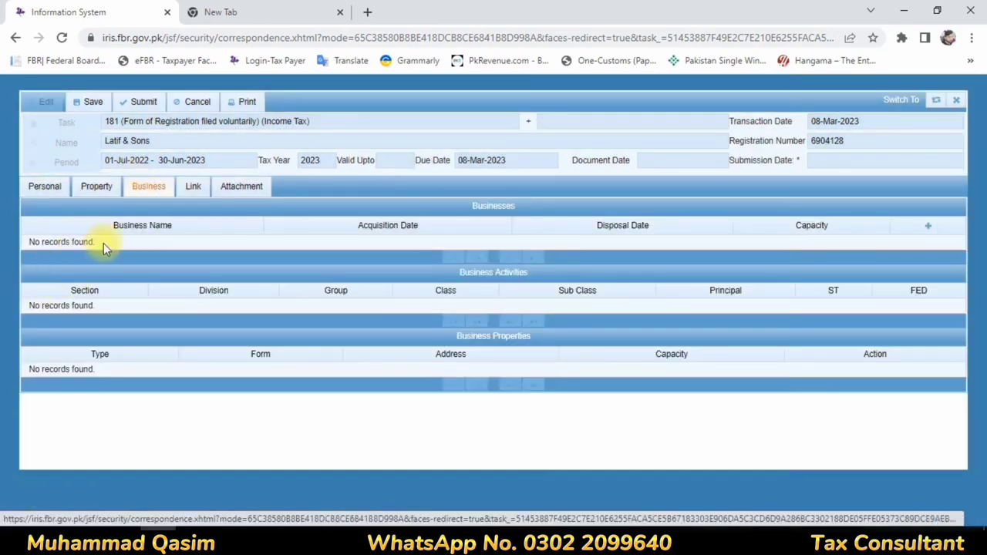
{"action": "left_click", "coordinate": [928, 227]}
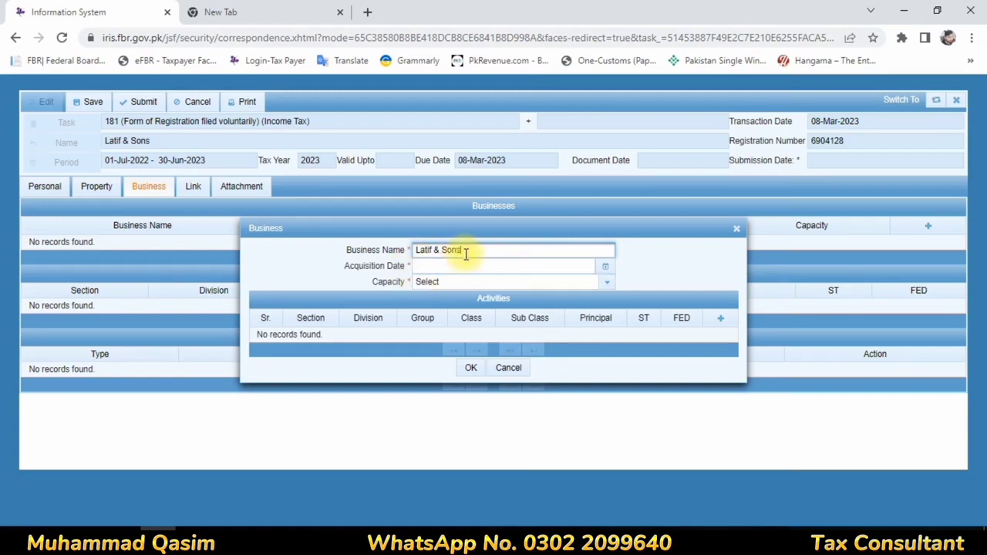
{"action": "left_click", "coordinate": [605, 266]}
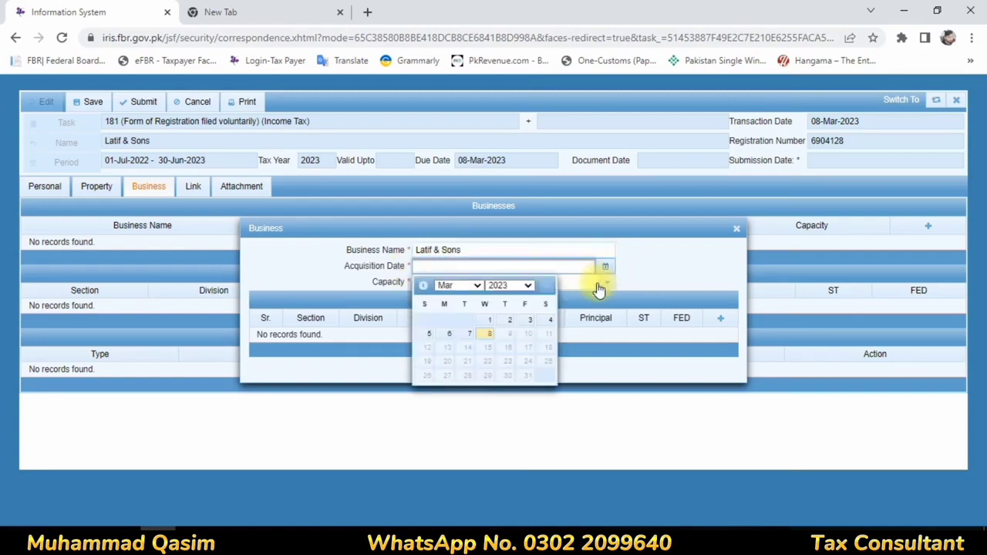
{"action": "left_click", "coordinate": [488, 320]}
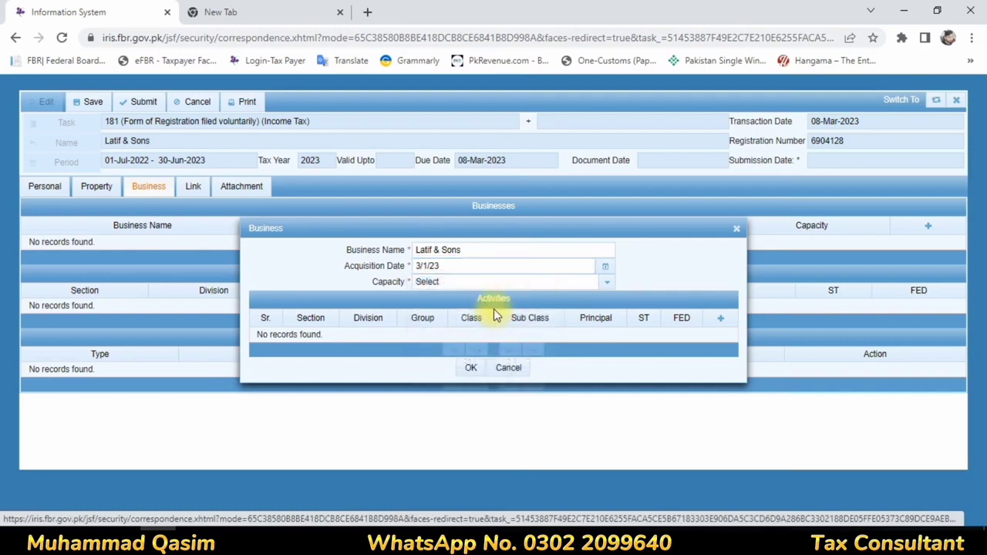
{"action": "left_click", "coordinate": [611, 283]}
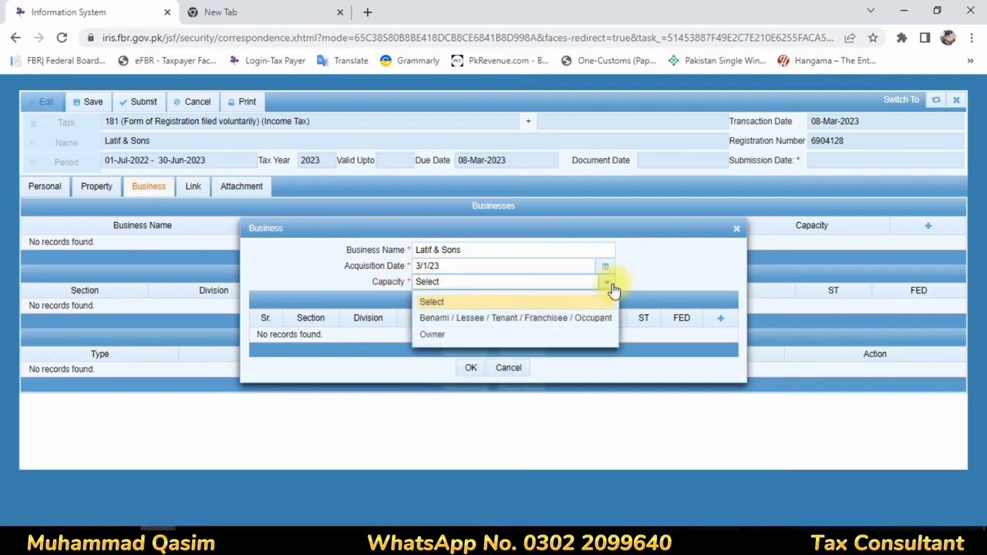
{"action": "left_click", "coordinate": [452, 337]}
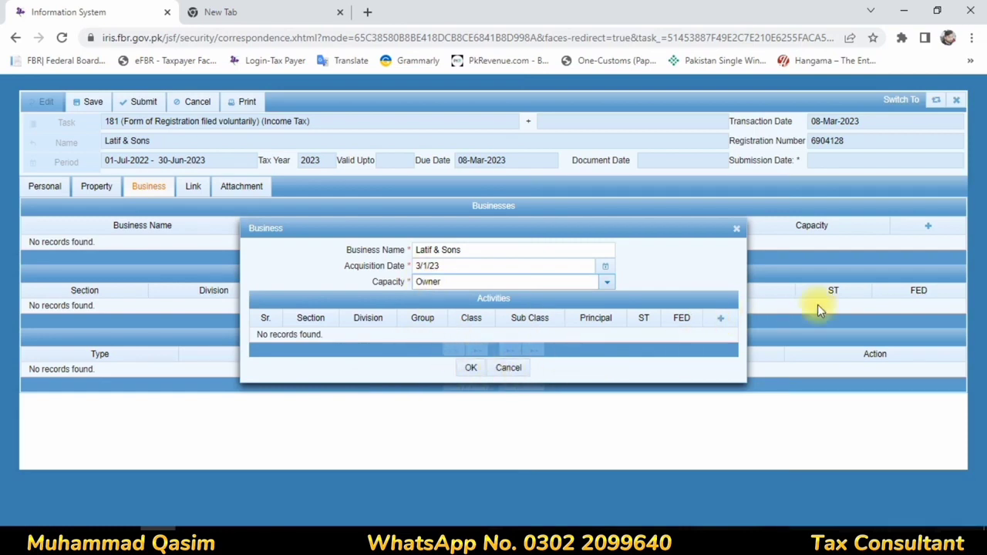
{"action": "left_click", "coordinate": [720, 320]}
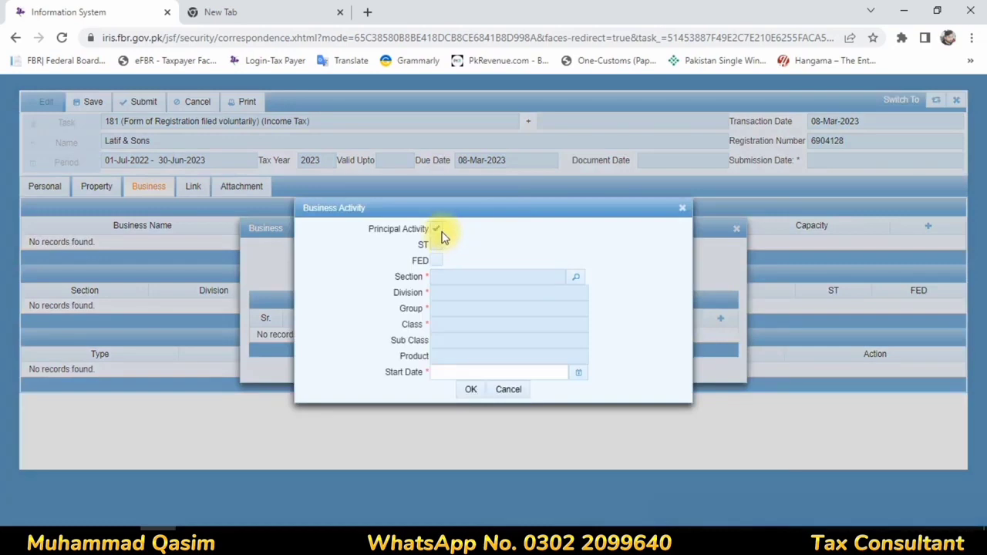
Step: Reopen the business activity form, mark it as principal, and open the activity search list
{"action": "left_click", "coordinate": [513, 390]}
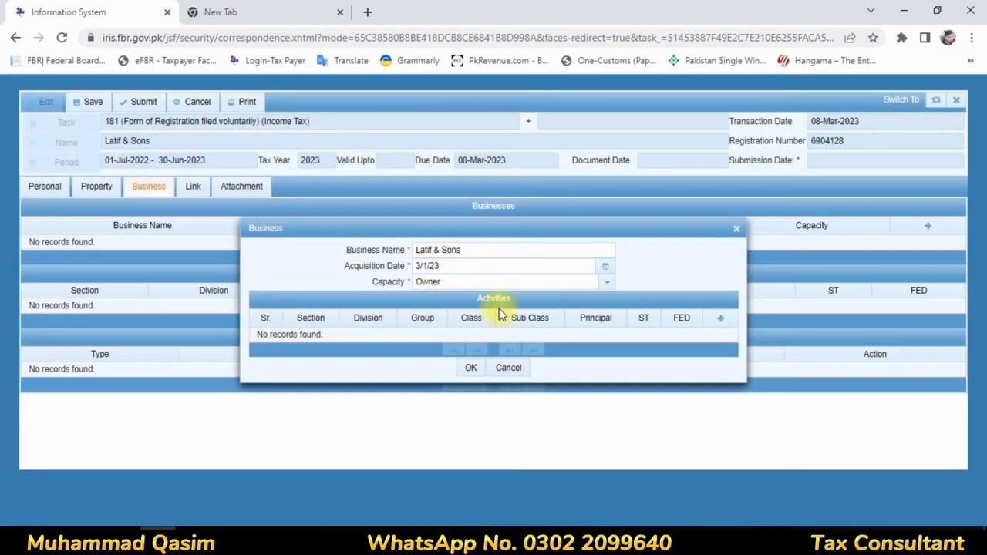
{"action": "left_click", "coordinate": [718, 321]}
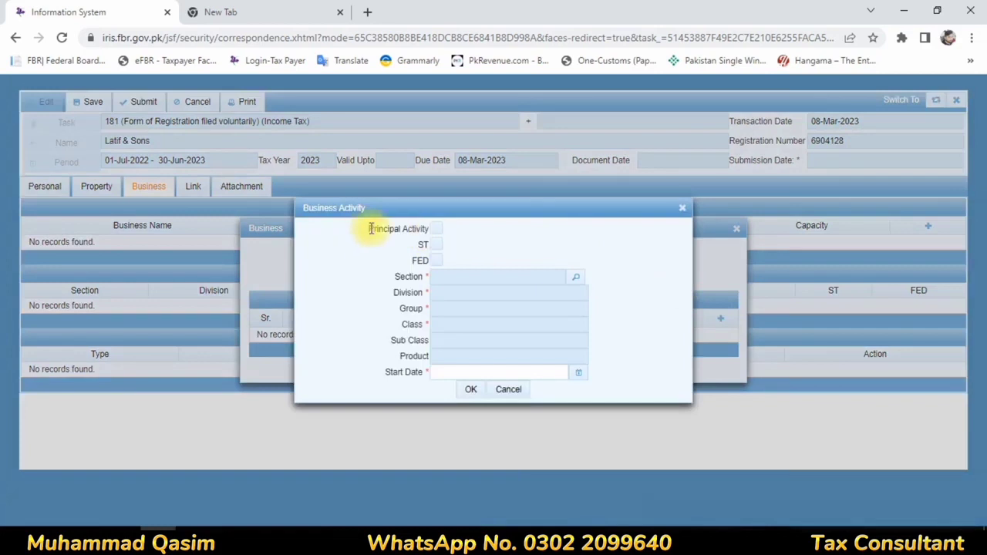
{"action": "left_click", "coordinate": [437, 230]}
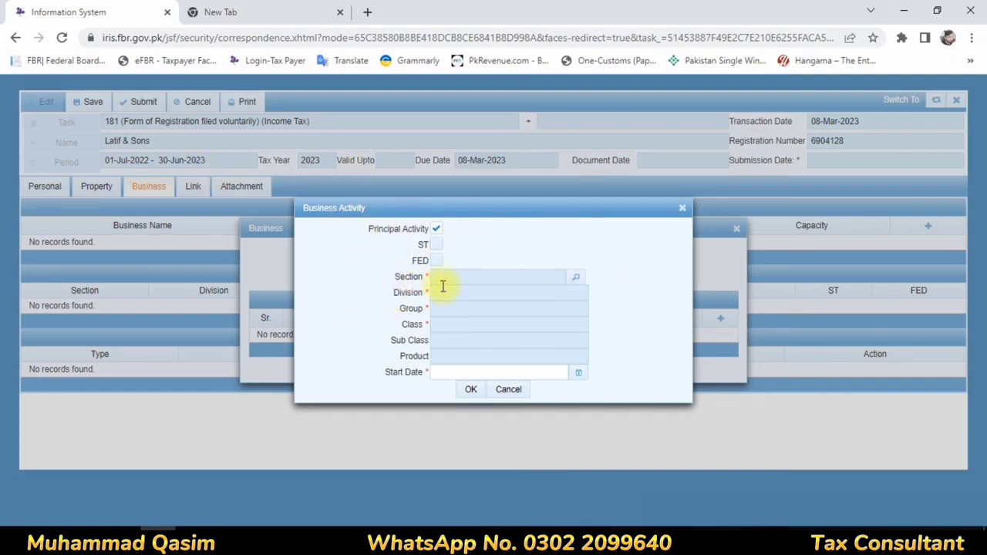
{"action": "left_click", "coordinate": [576, 277]}
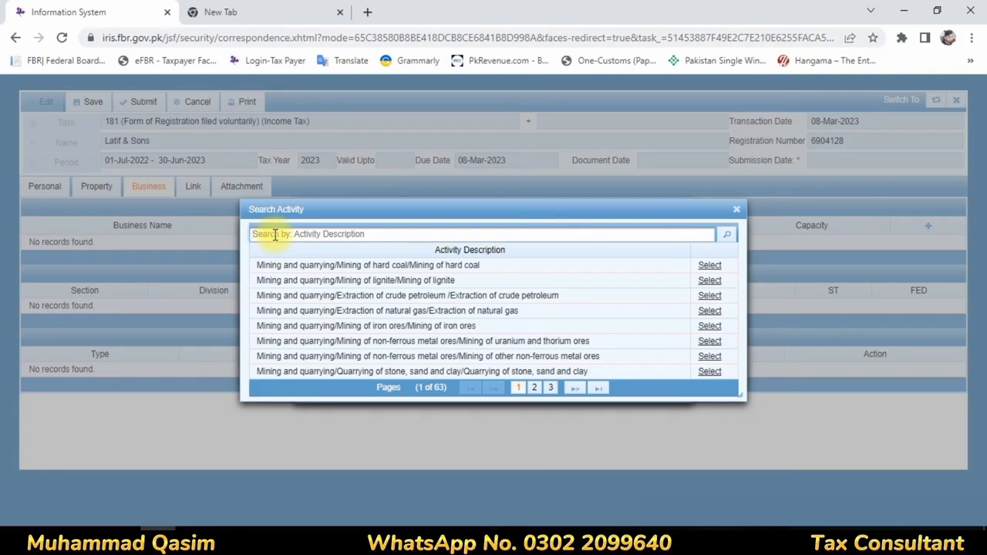
Step: Search the activities for 'co' and choose Construction of buildings
{"action": "left_click", "coordinate": [274, 235]}
{"action": "type", "text": "construction services"}
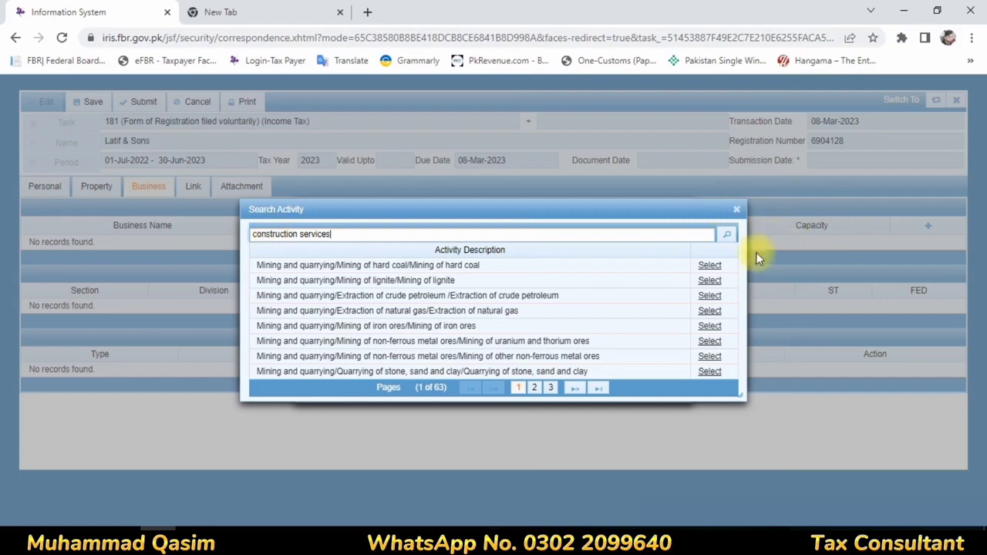
{"action": "left_click", "coordinate": [726, 235]}
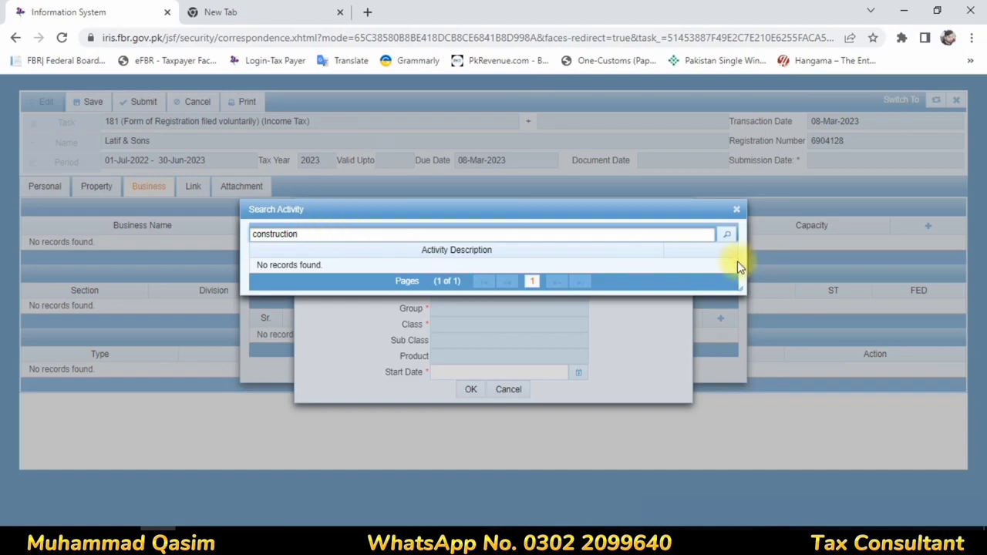
{"action": "left_click", "coordinate": [727, 234]}
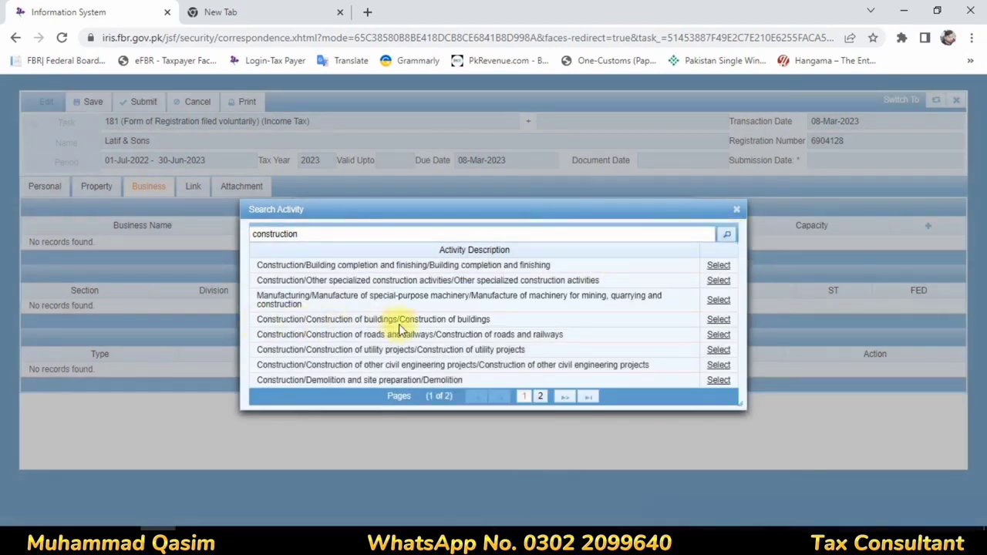
{"action": "left_click", "coordinate": [717, 320]}
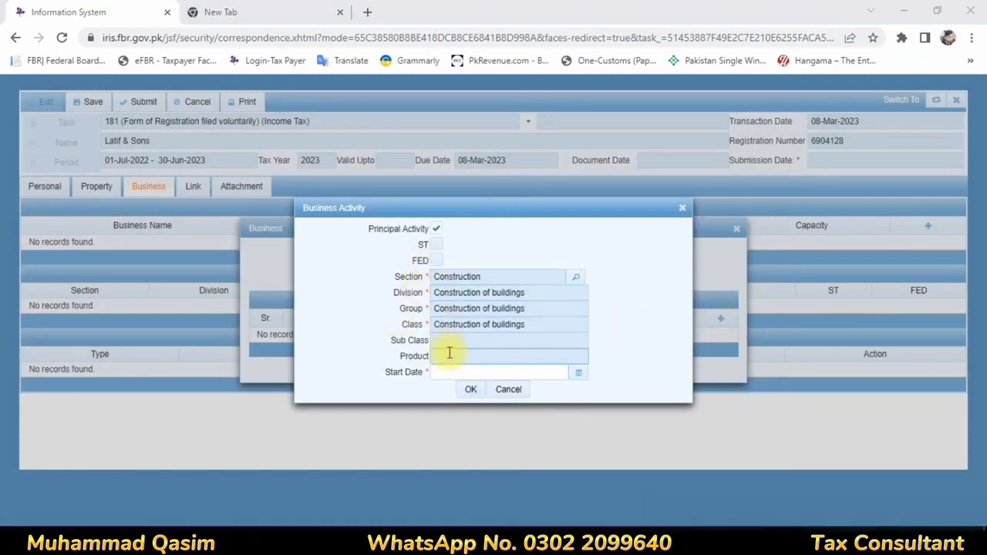
Step: Set the activity start date to 1 March 2023 and save the activity and business
{"action": "left_click", "coordinate": [578, 372]}
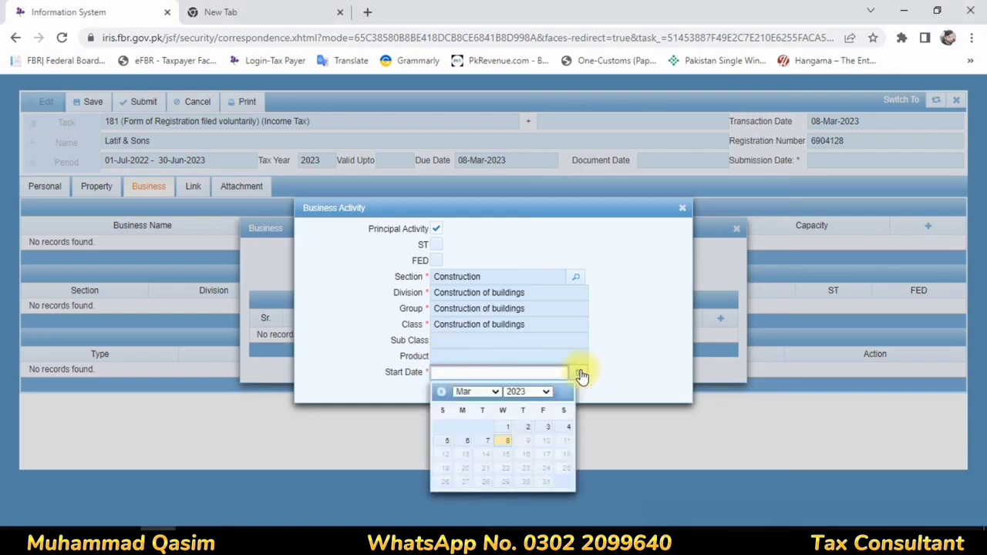
{"action": "left_click", "coordinate": [509, 427]}
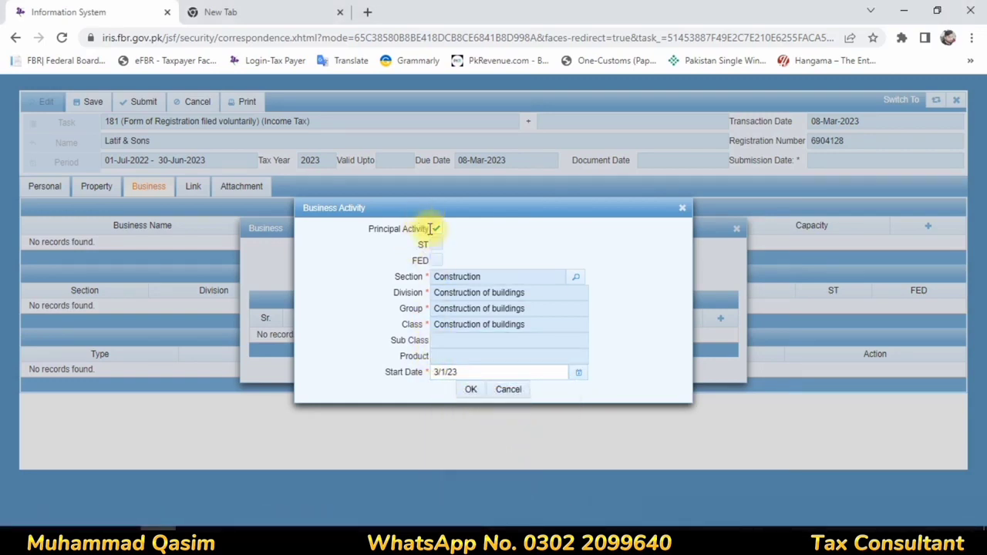
{"action": "left_click", "coordinate": [471, 391]}
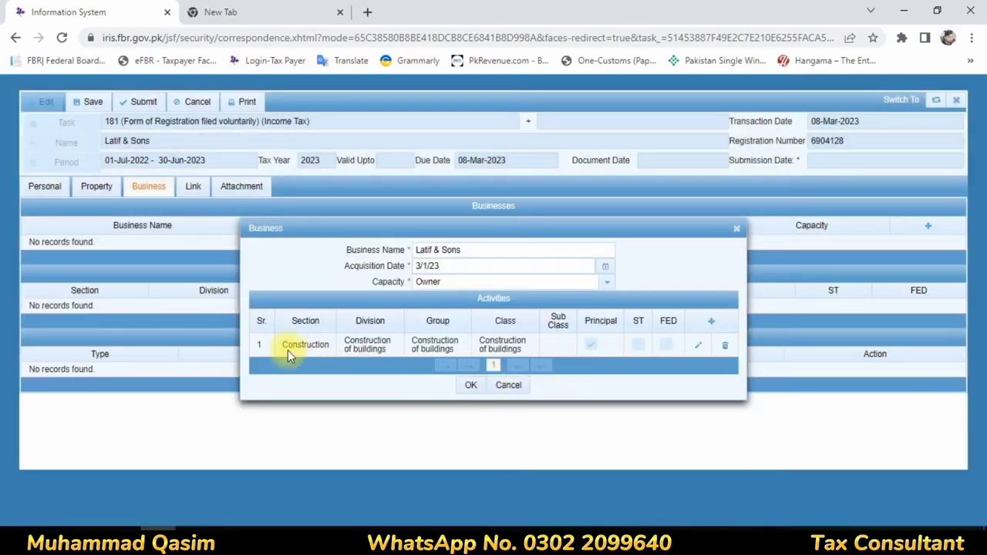
{"action": "left_click", "coordinate": [471, 387]}
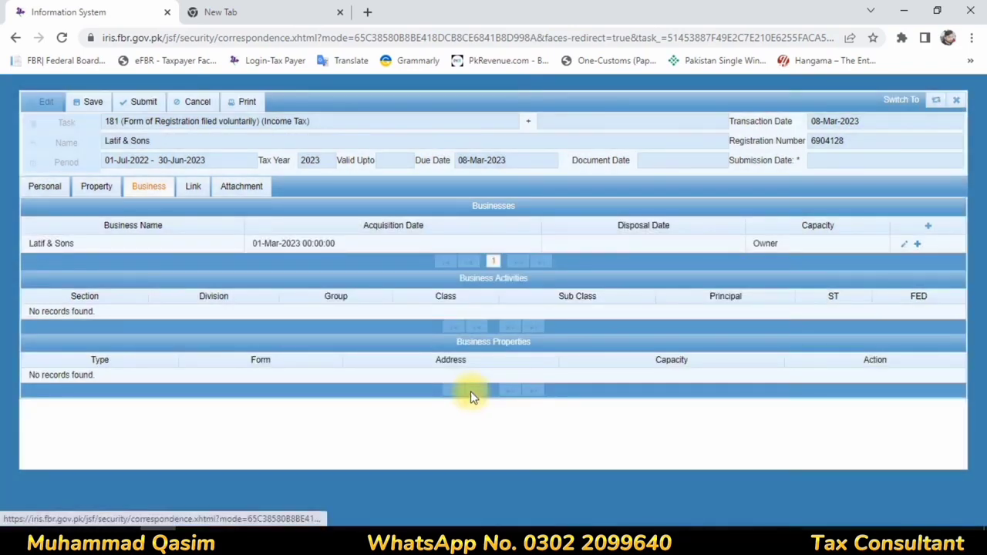
Step: Link the Karachi South commercial office property to the Latif & Sons business
{"action": "left_click", "coordinate": [747, 291]}
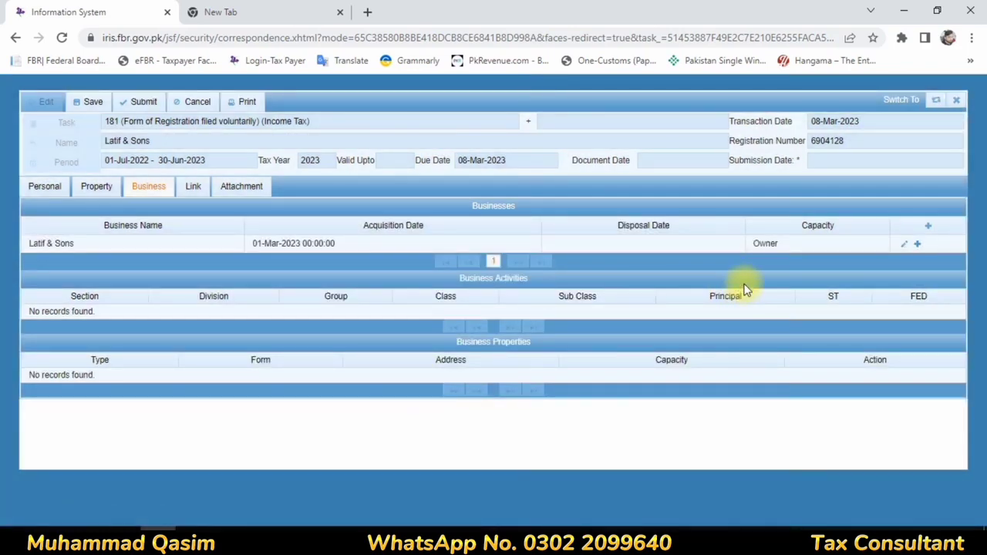
{"action": "left_click", "coordinate": [904, 245]}
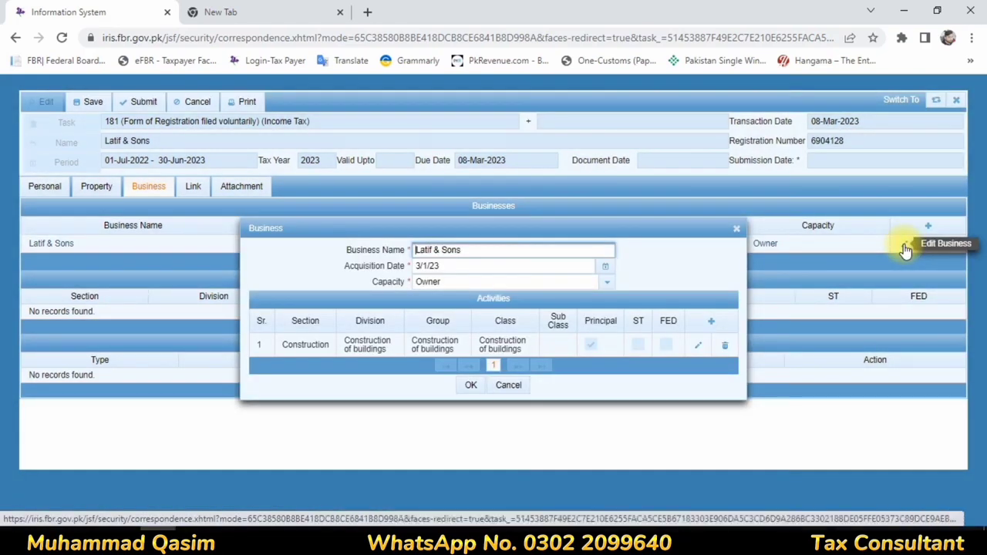
{"action": "left_click", "coordinate": [737, 232]}
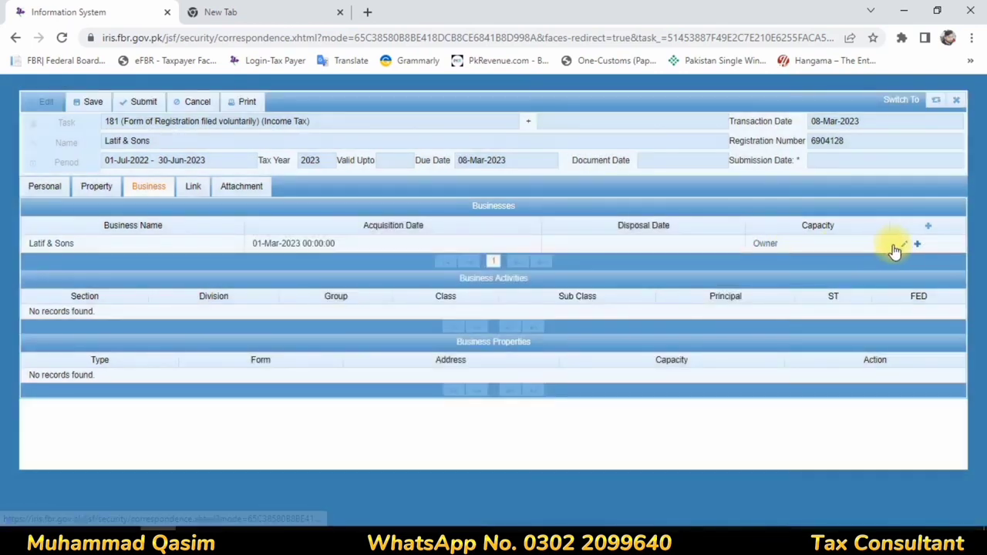
{"action": "left_click", "coordinate": [918, 246]}
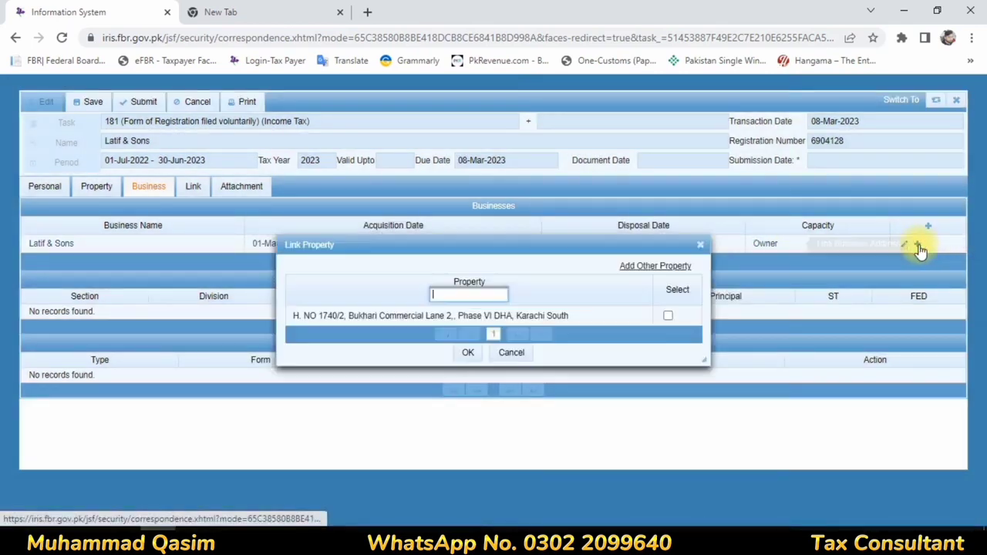
{"action": "left_click", "coordinate": [700, 245]}
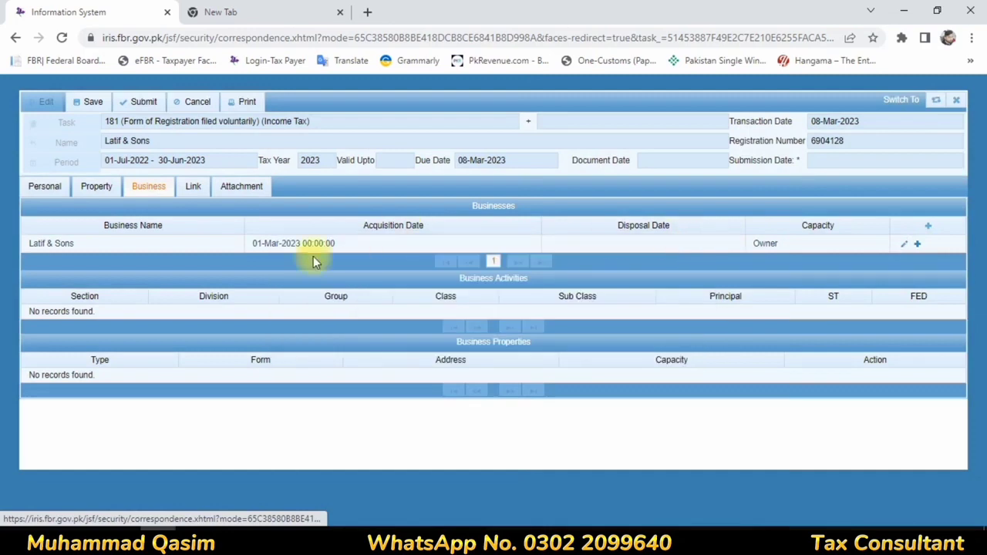
{"action": "left_click", "coordinate": [916, 245]}
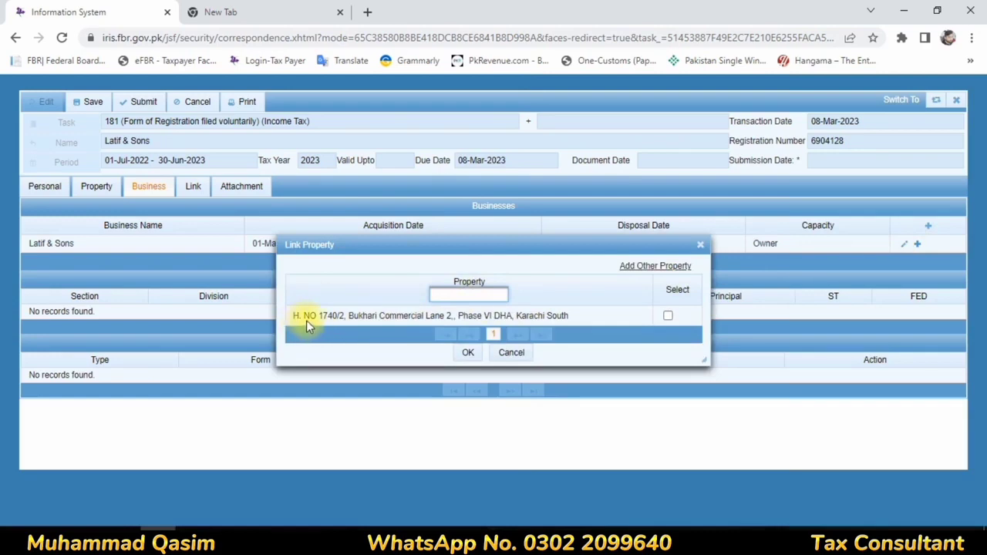
{"action": "left_click", "coordinate": [667, 316]}
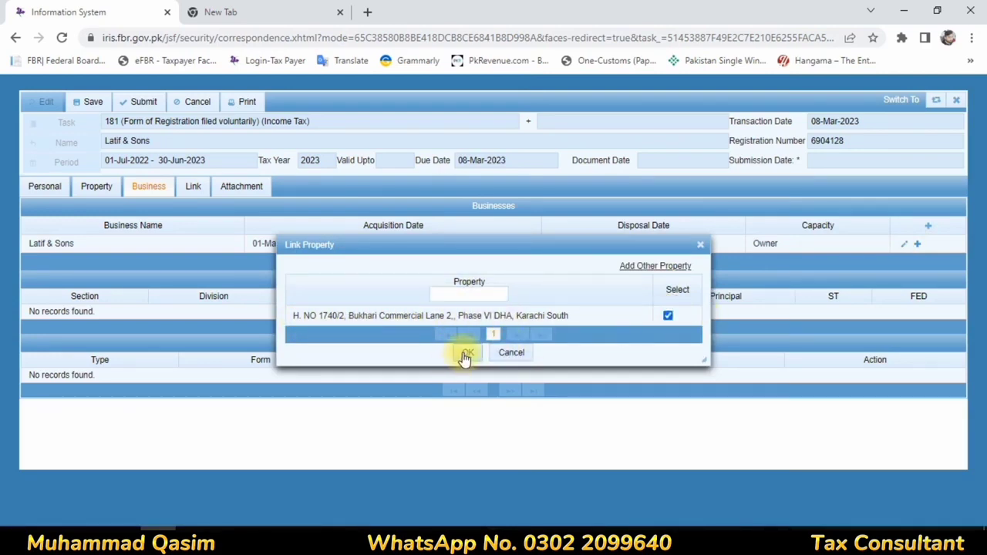
{"action": "left_click", "coordinate": [464, 353]}
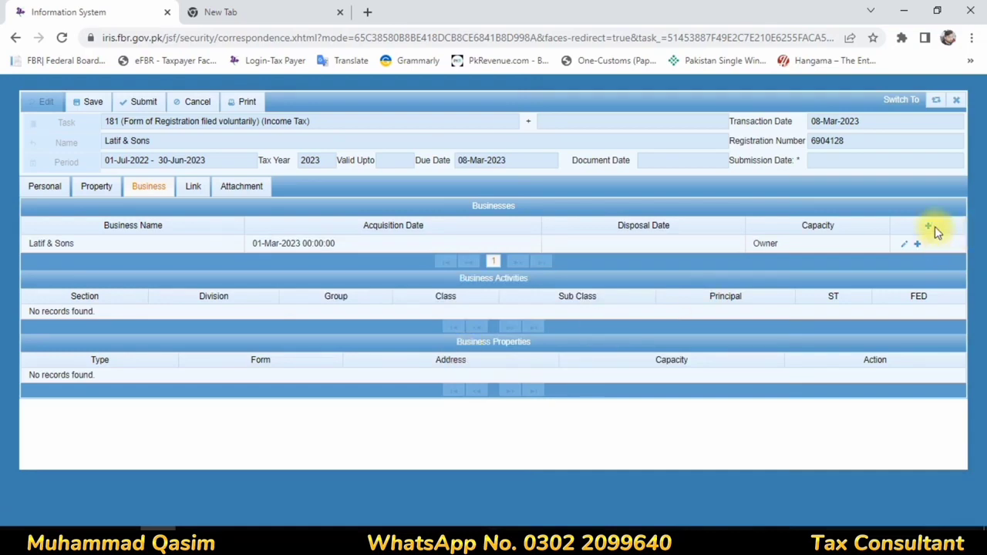
{"action": "left_click", "coordinate": [38, 245]}
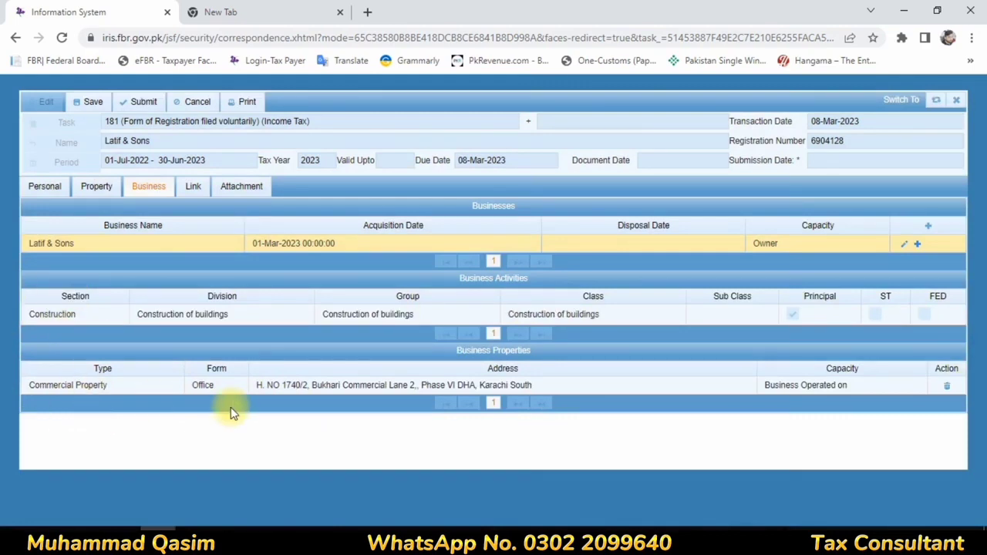
Step: Add a linked person with capacity Principal Officer, leaving name and start date empty
{"action": "left_click", "coordinate": [196, 187]}
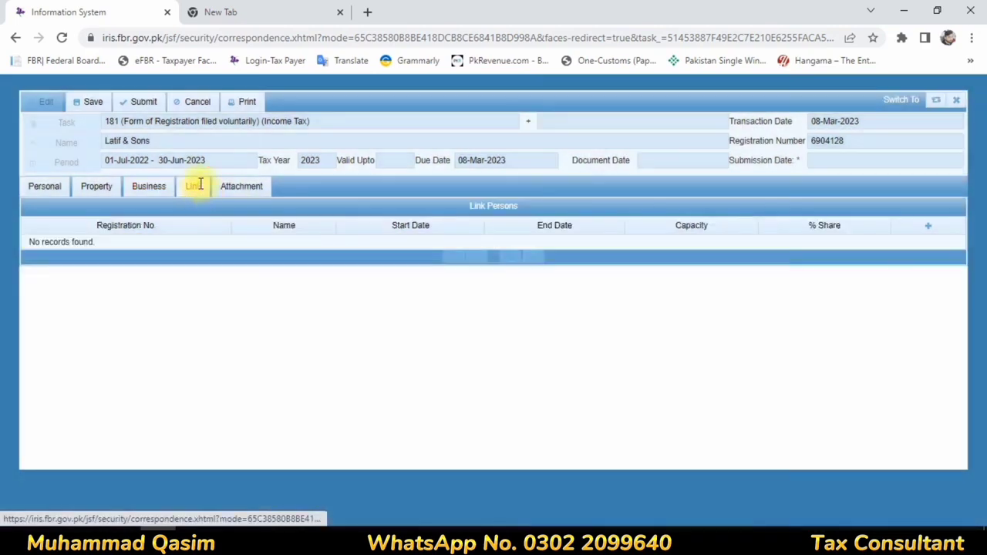
{"action": "left_click", "coordinate": [929, 230]}
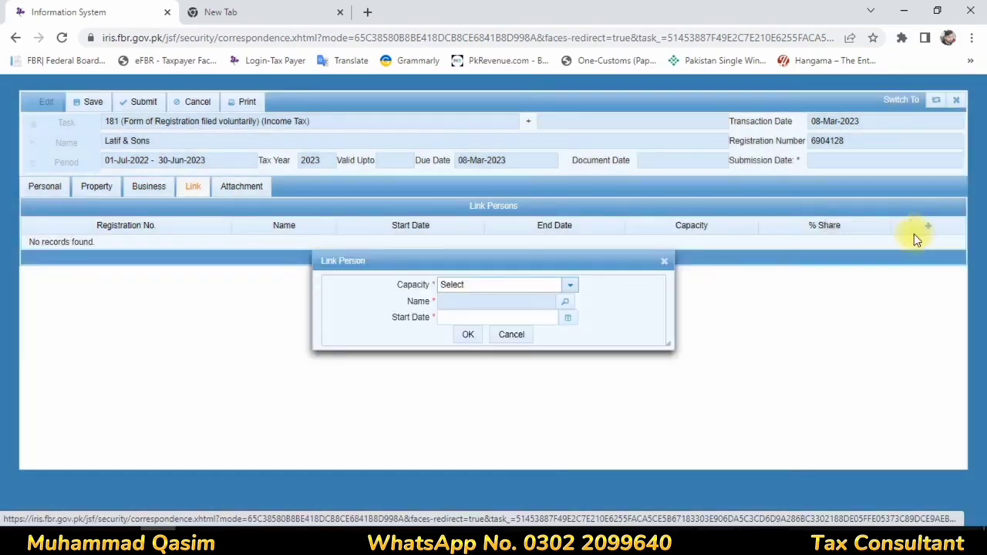
{"action": "left_click", "coordinate": [570, 291]}
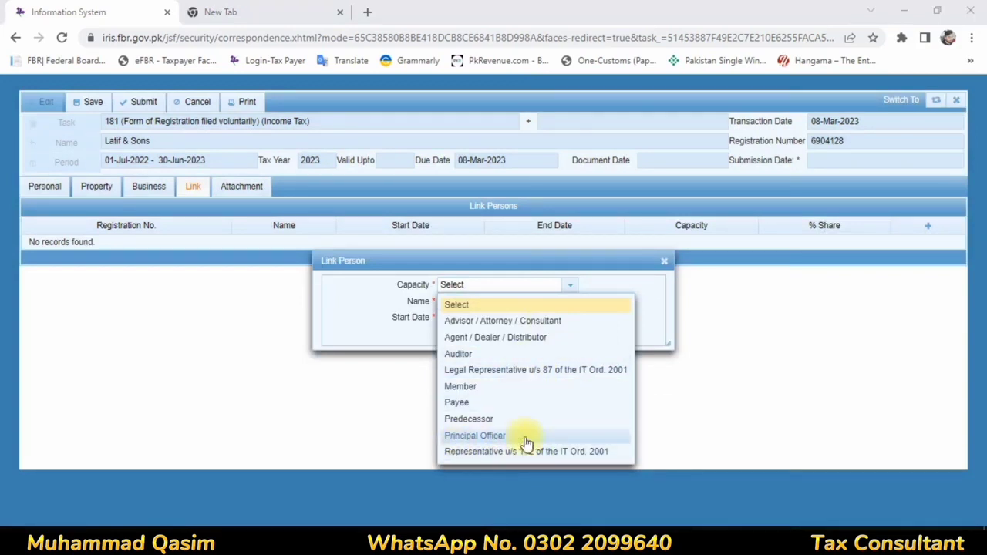
{"action": "left_click", "coordinate": [447, 440]}
{"action": "left_click", "coordinate": [566, 304]}
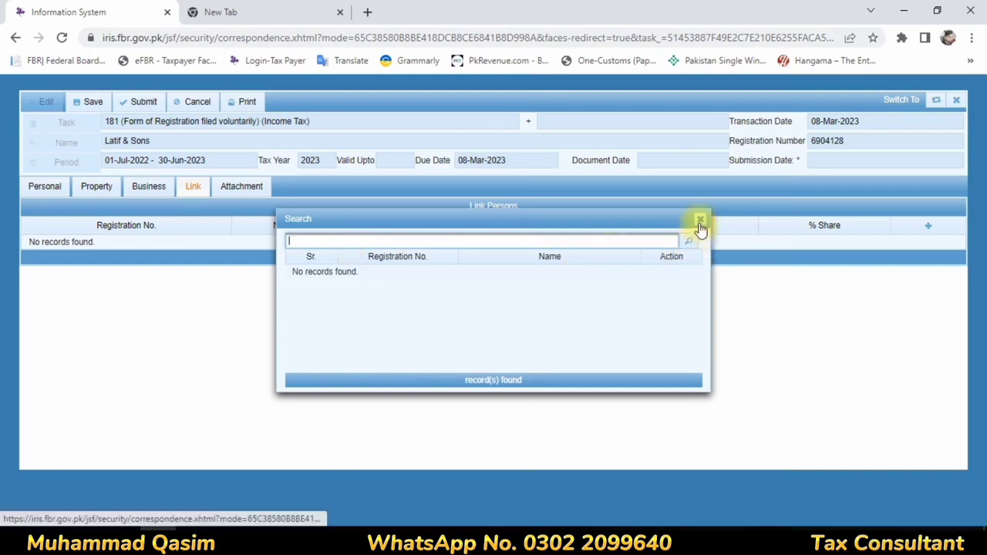
{"action": "left_click", "coordinate": [699, 221]}
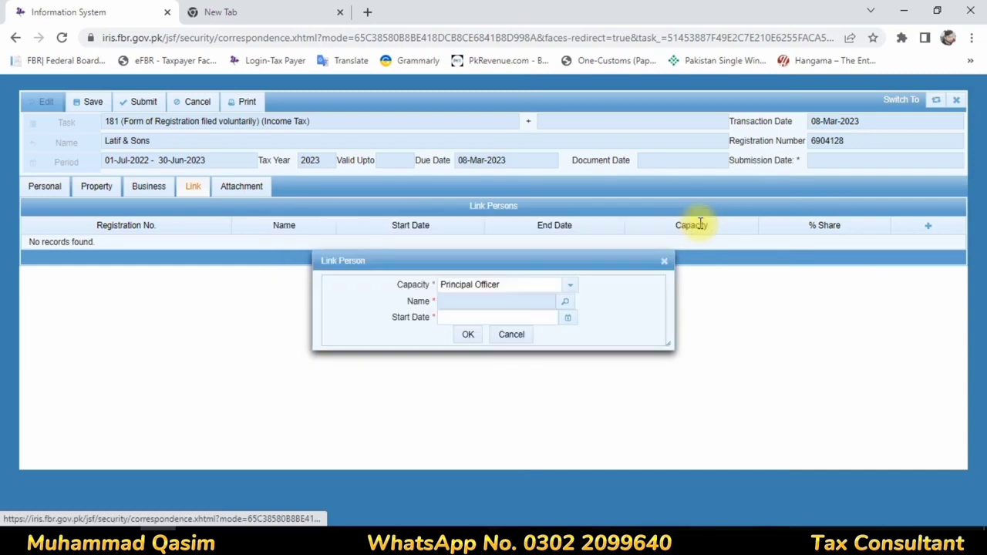
{"action": "left_click", "coordinate": [567, 319]}
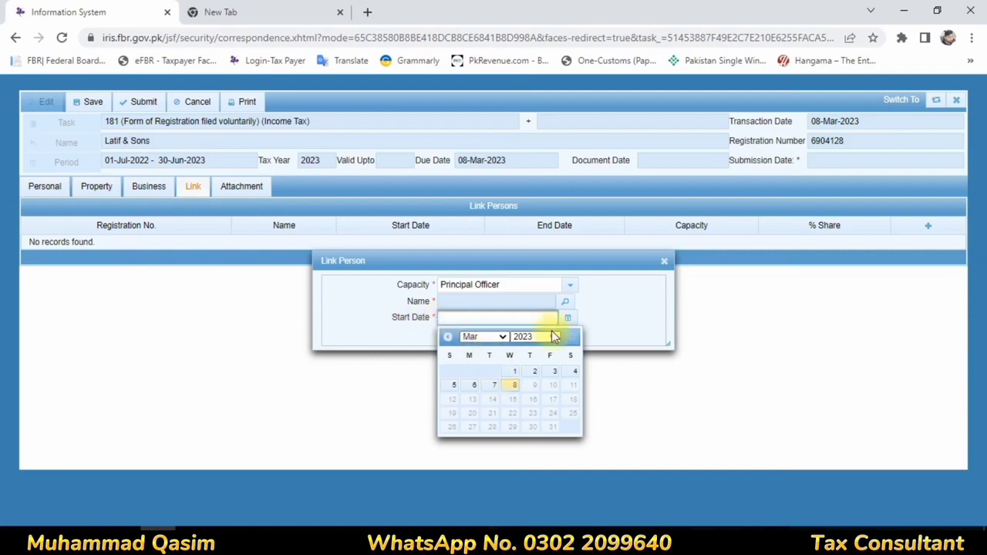
{"action": "left_click", "coordinate": [570, 291]}
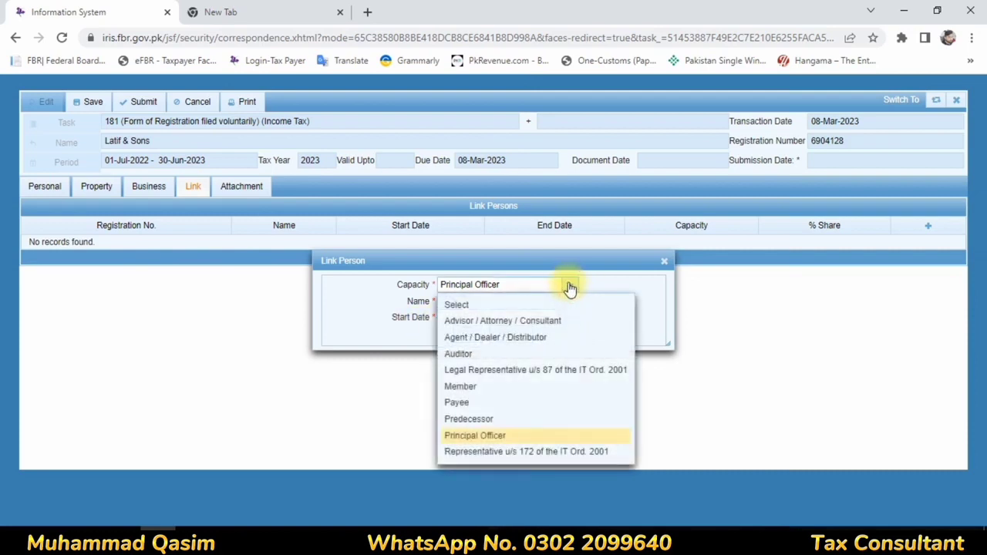
Step: Try capacities Advisor / Attorney / Consultant and Principal Officer, then discard the link person entry
{"action": "left_click", "coordinate": [522, 321]}
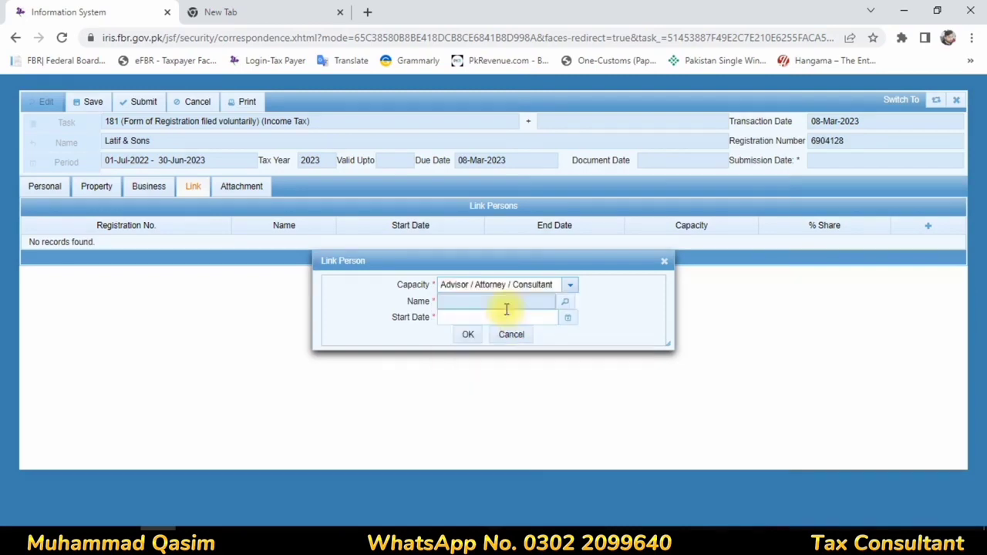
{"action": "left_click", "coordinate": [565, 306]}
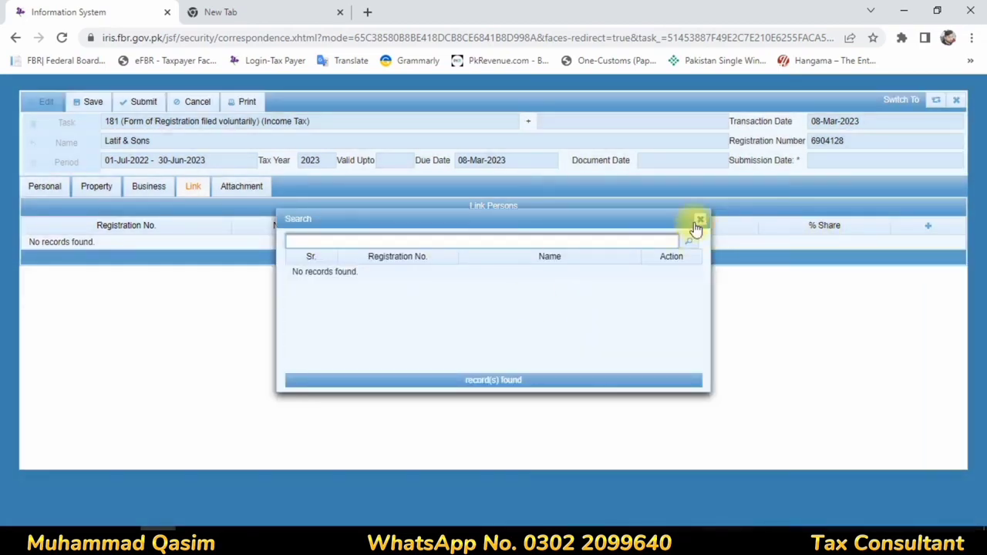
{"action": "left_click", "coordinate": [699, 219]}
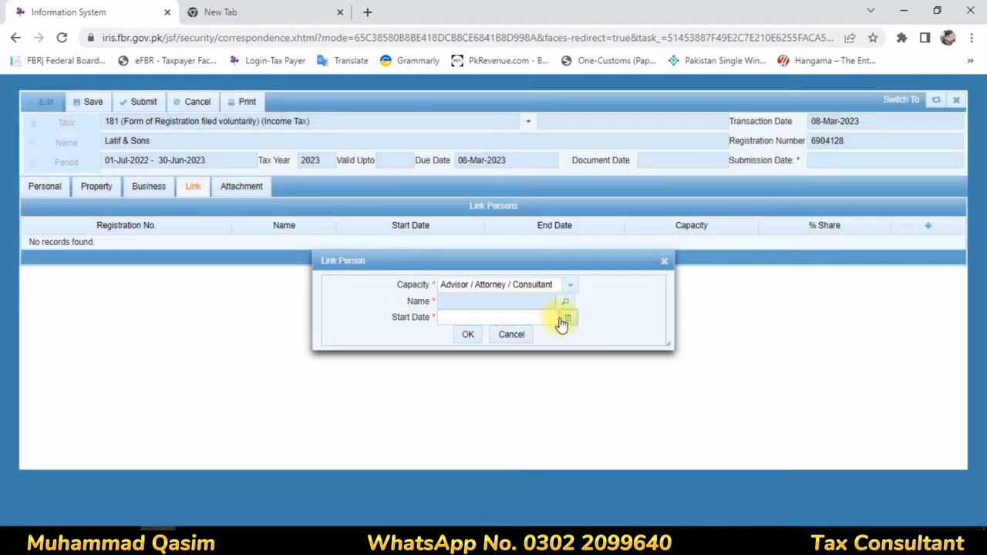
{"action": "left_click", "coordinate": [574, 285]}
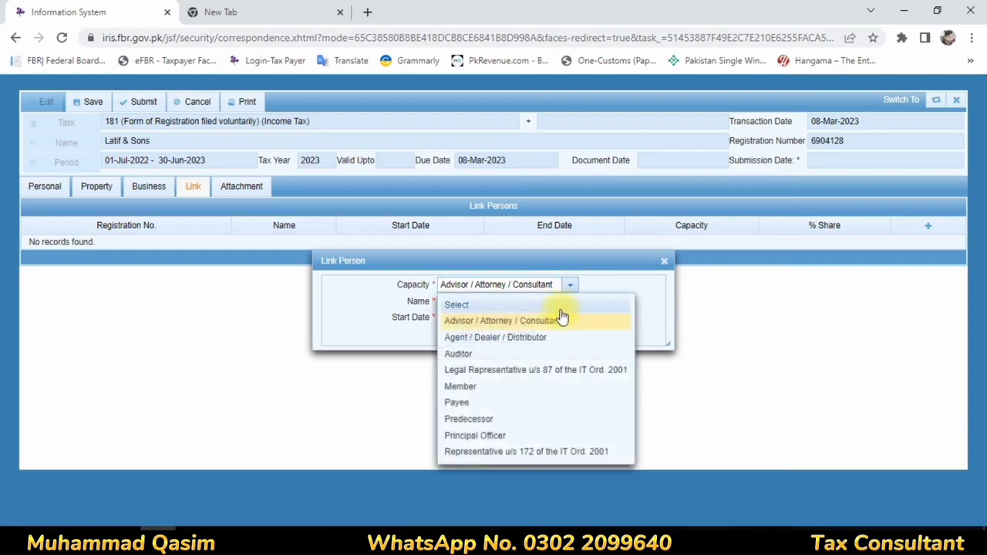
{"action": "left_click", "coordinate": [464, 436]}
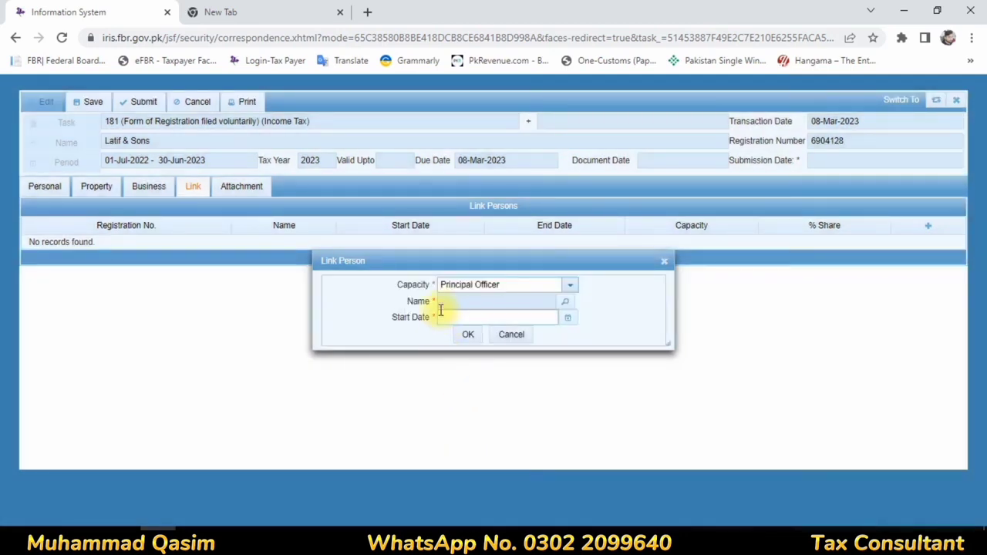
{"action": "left_click", "coordinate": [566, 302]}
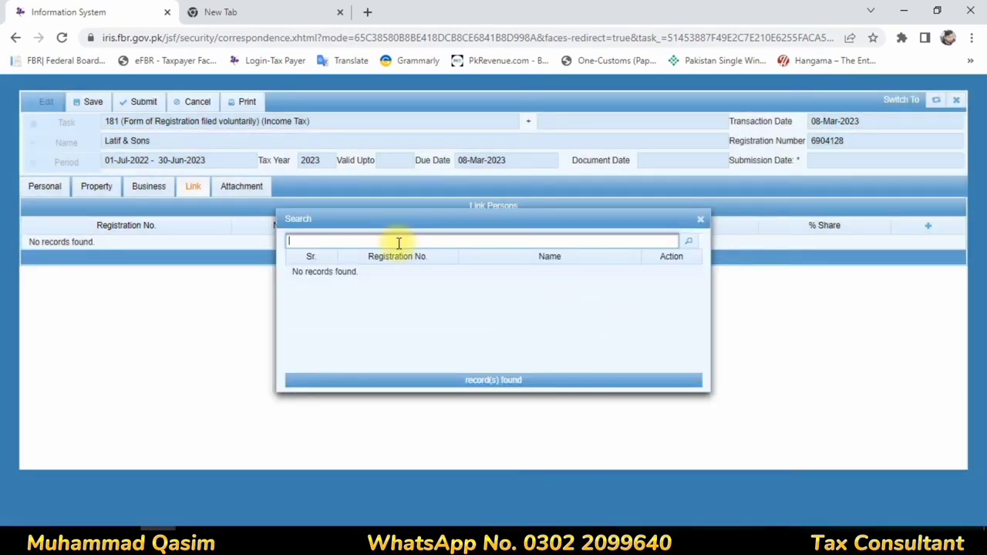
{"action": "left_click", "coordinate": [700, 219]}
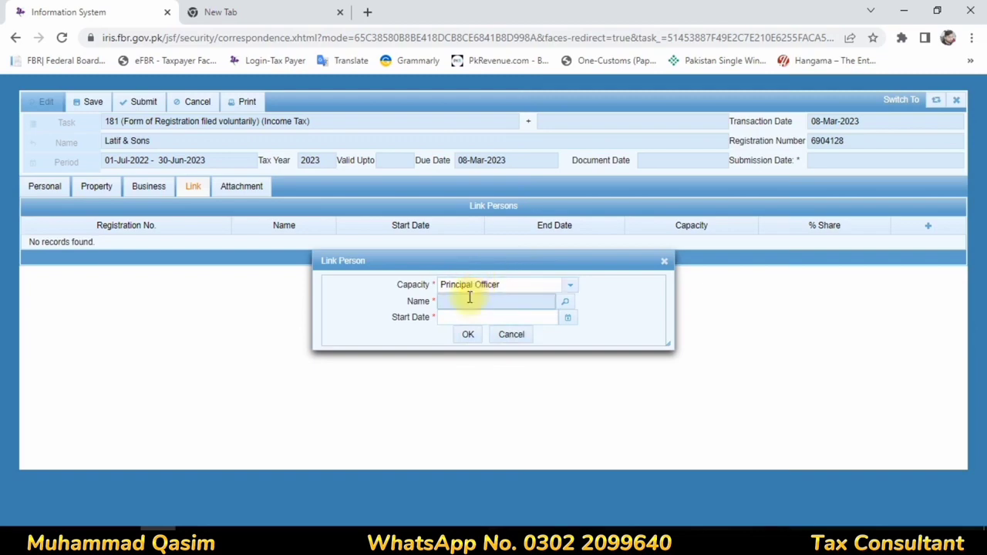
{"action": "left_click", "coordinate": [664, 262]}
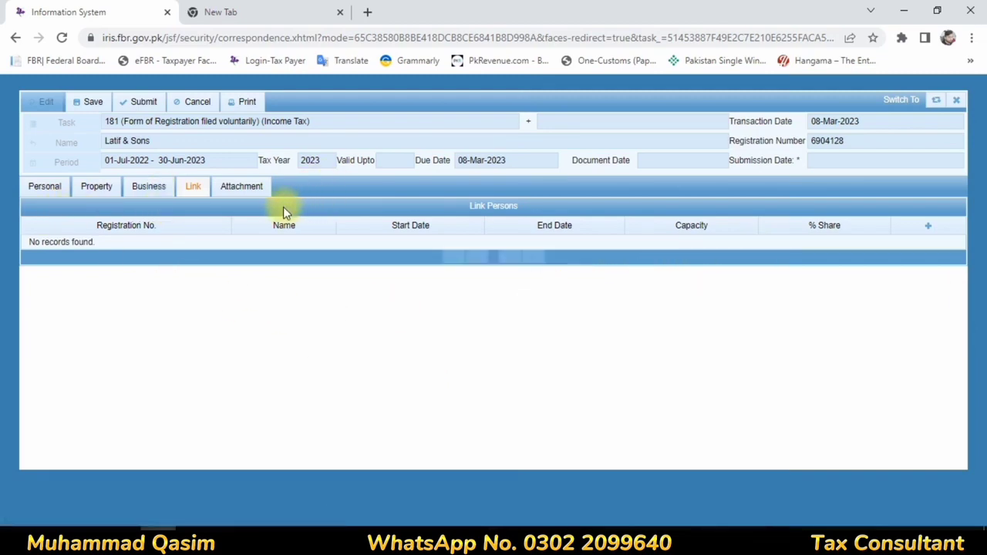
{"action": "left_click", "coordinate": [244, 189]}
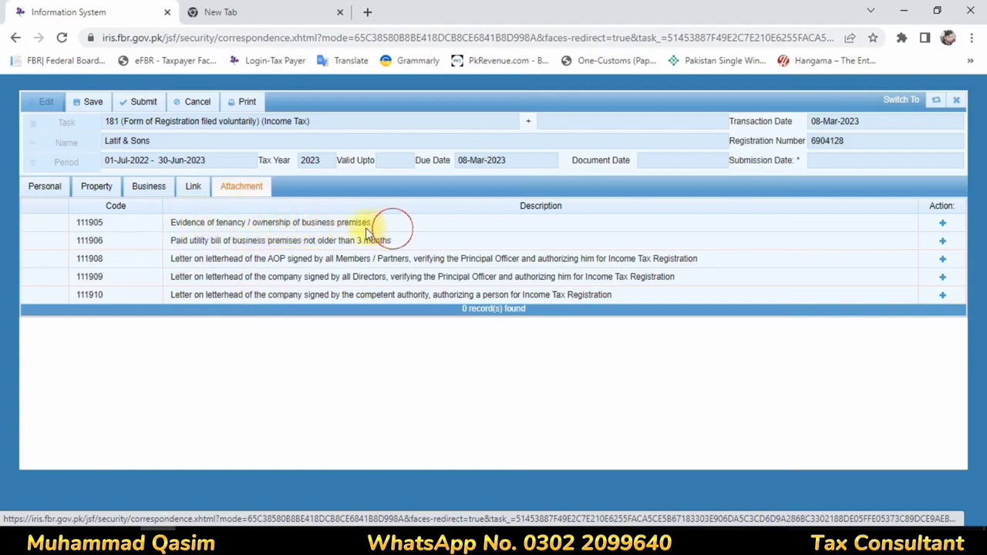
Step: Open and close the Attach Document form for the tenancy evidence requirement 111905 without attaching
{"action": "left_click_drag", "start_coordinate": [388, 227], "coordinate": [178, 219]}
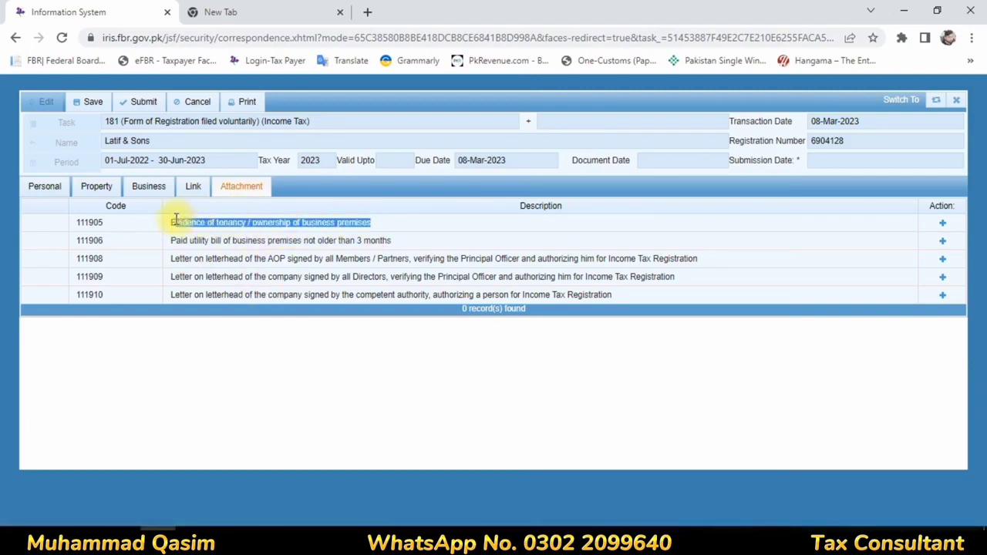
{"action": "left_click", "coordinate": [943, 224]}
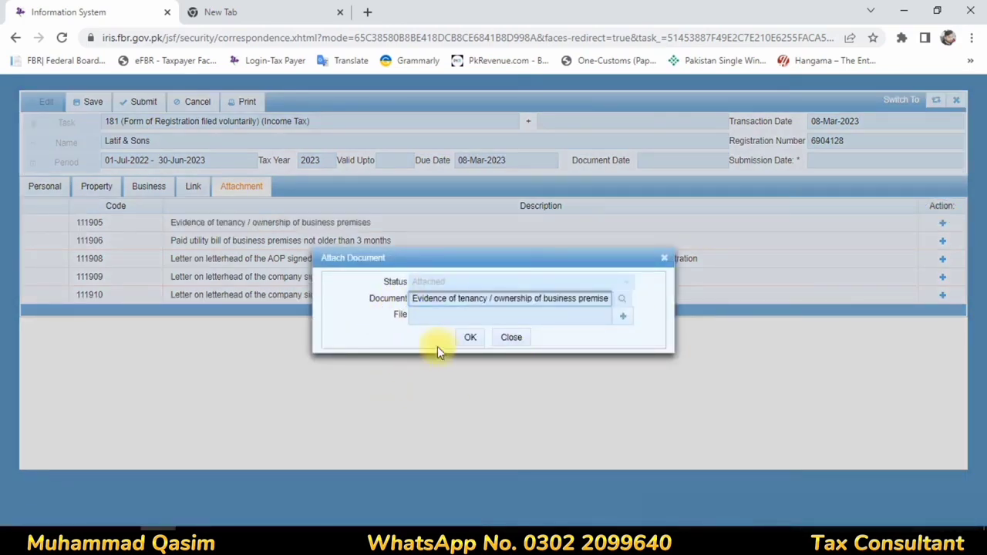
{"action": "left_click", "coordinate": [663, 261]}
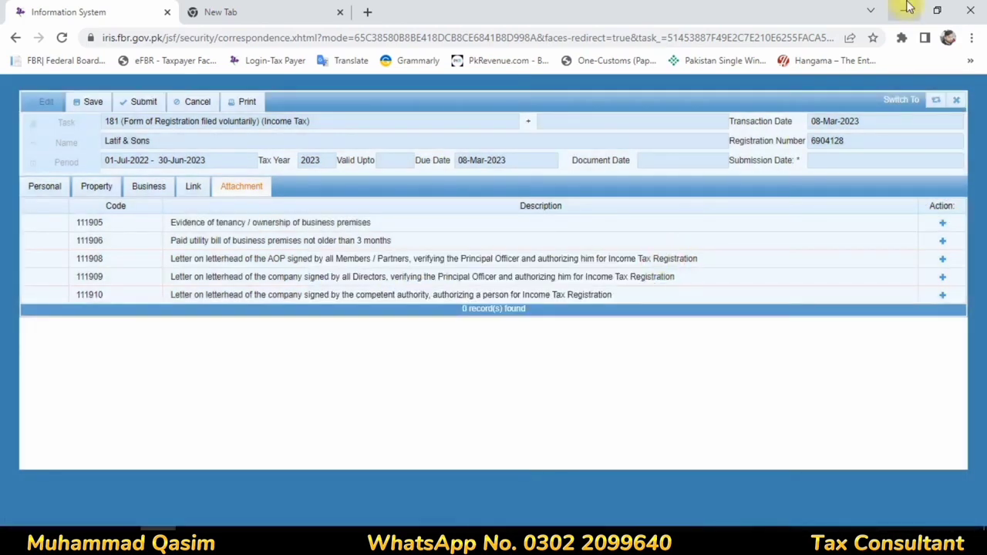
{"action": "left_click", "coordinate": [903, 11]}
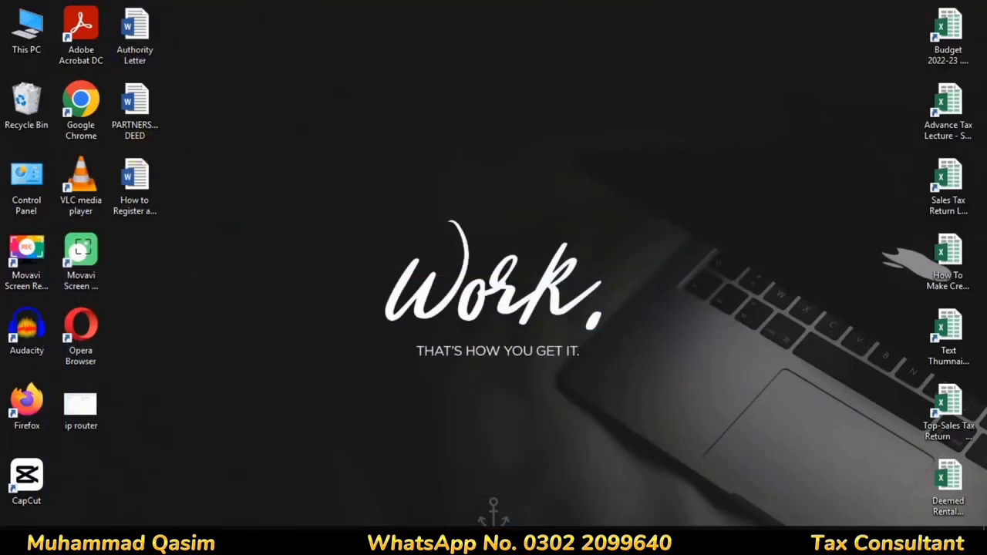
{"action": "left_click", "coordinate": [158, 540]}
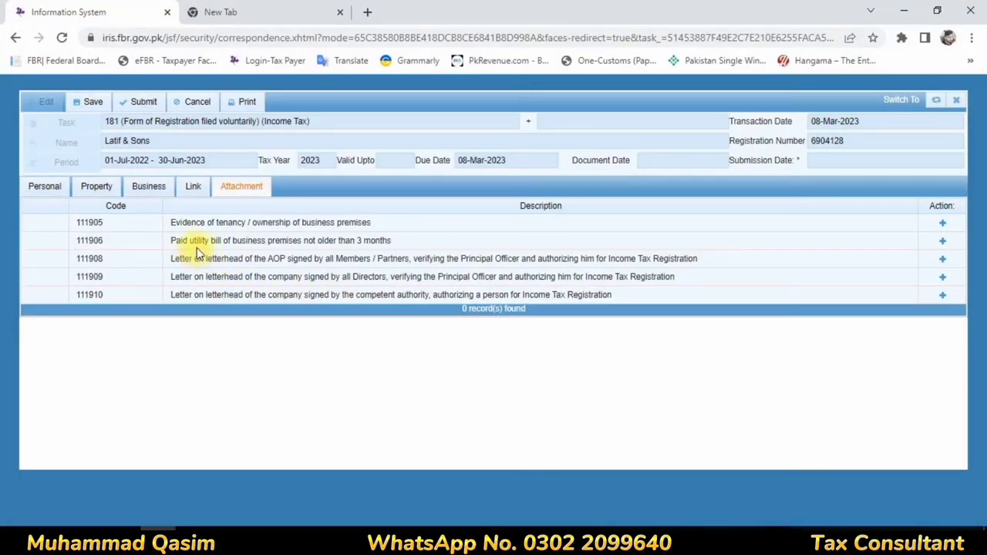
Step: Highlight the utility bill and AOP members letter requirements, then return to the Link section
{"action": "left_click_drag", "start_coordinate": [208, 243], "coordinate": [283, 244]}
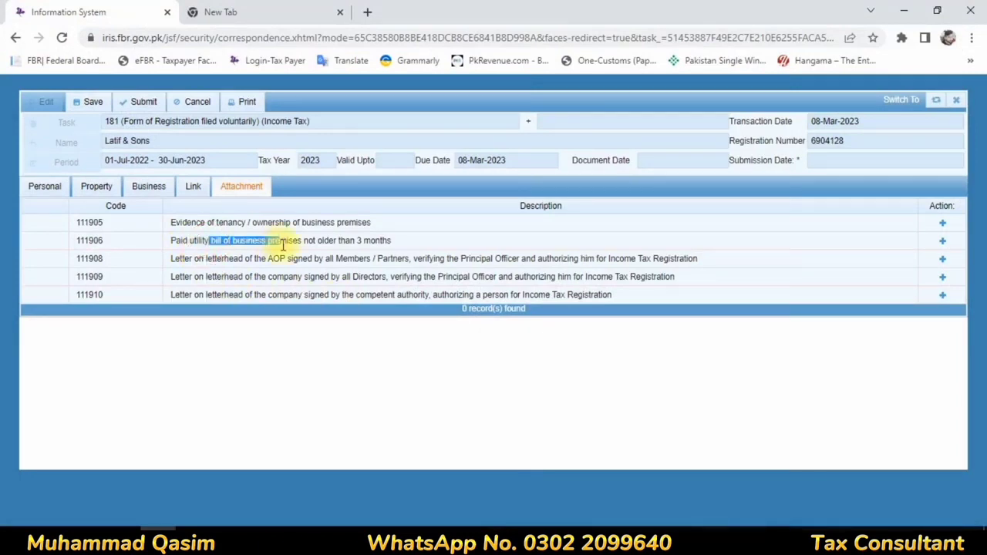
{"action": "left_click", "coordinate": [312, 245]}
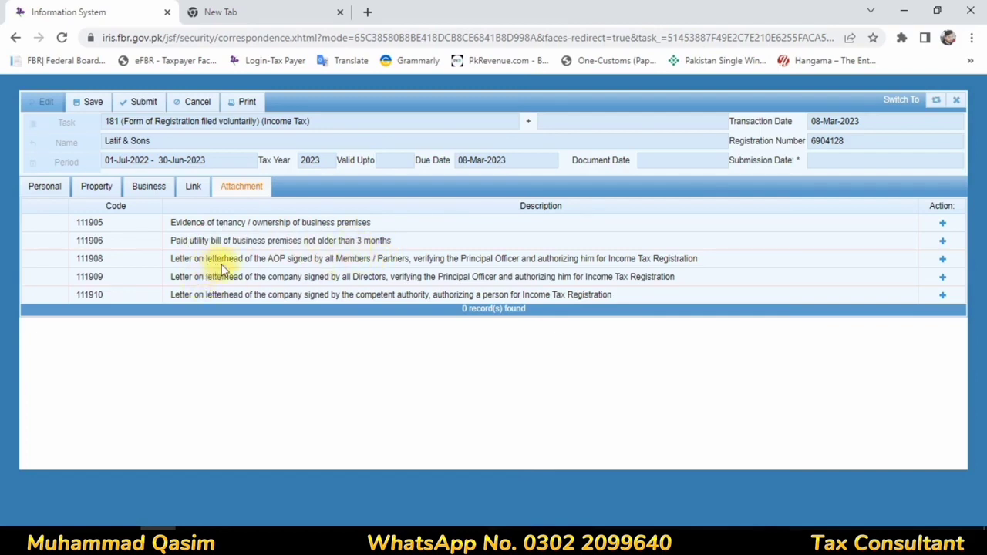
{"action": "left_click_drag", "start_coordinate": [271, 260], "coordinate": [375, 256]}
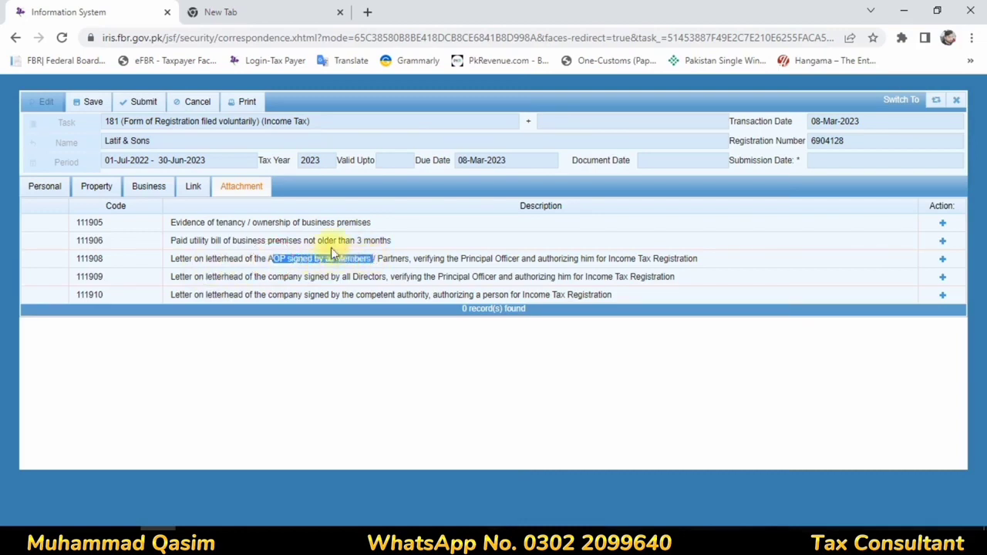
{"action": "left_click", "coordinate": [192, 188]}
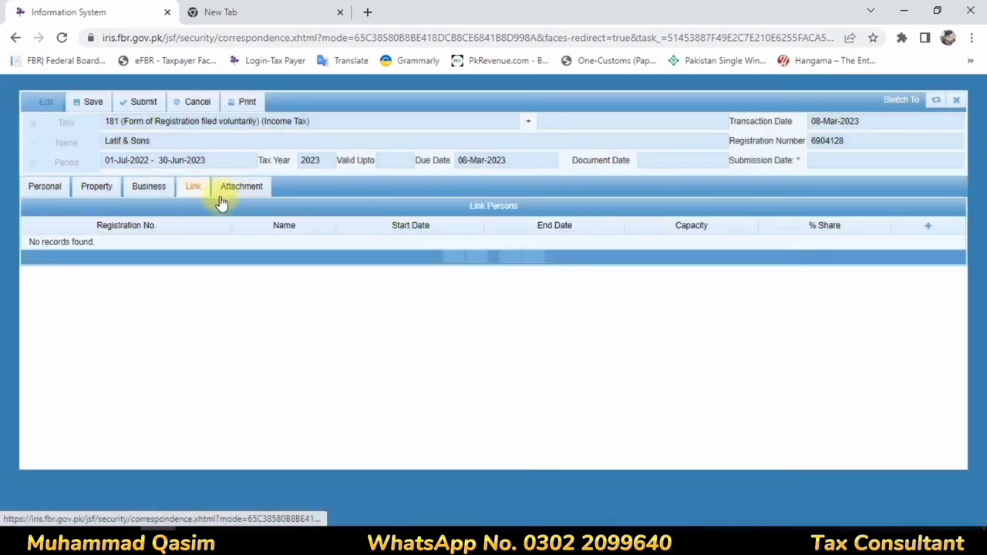
{"action": "left_click", "coordinate": [928, 228]}
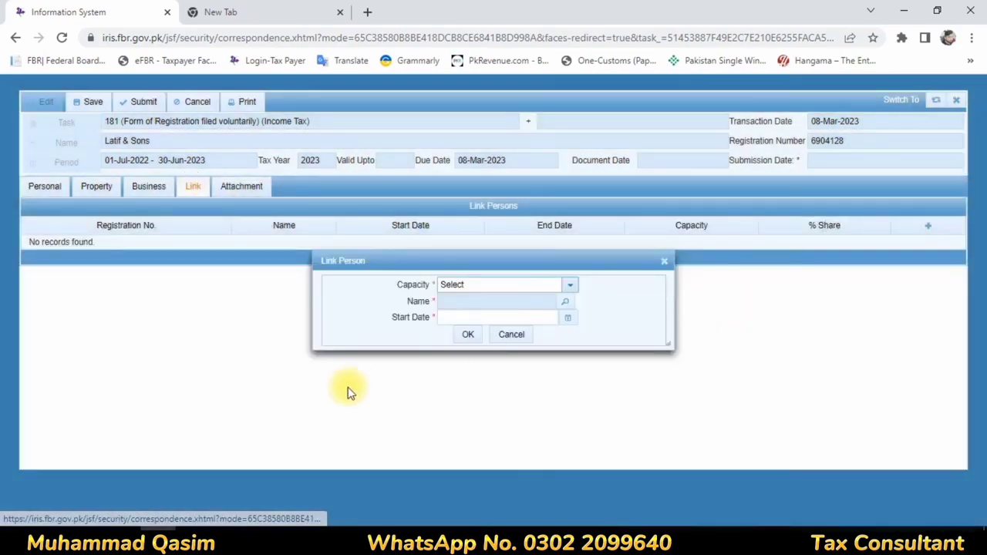
{"action": "left_click", "coordinate": [571, 288]}
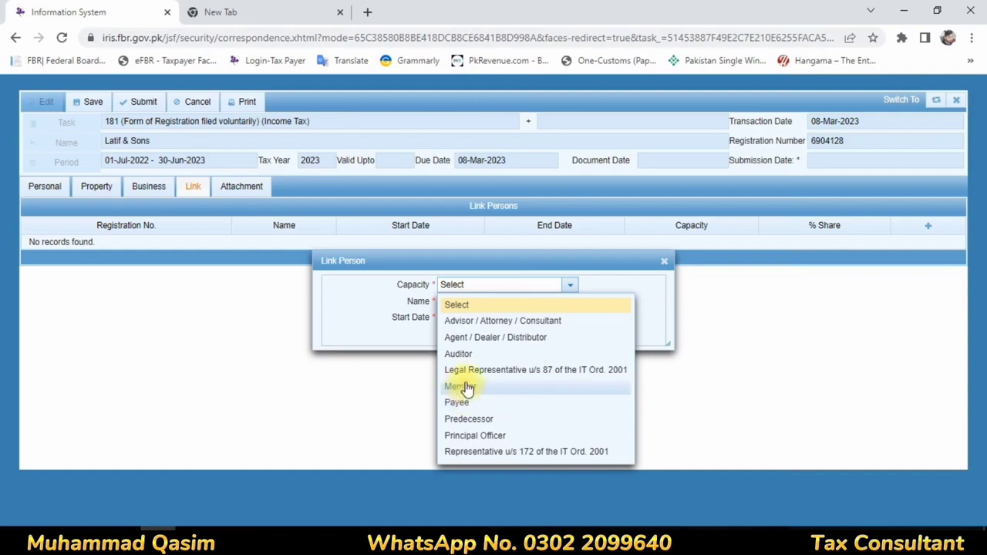
{"action": "left_click", "coordinate": [666, 264]}
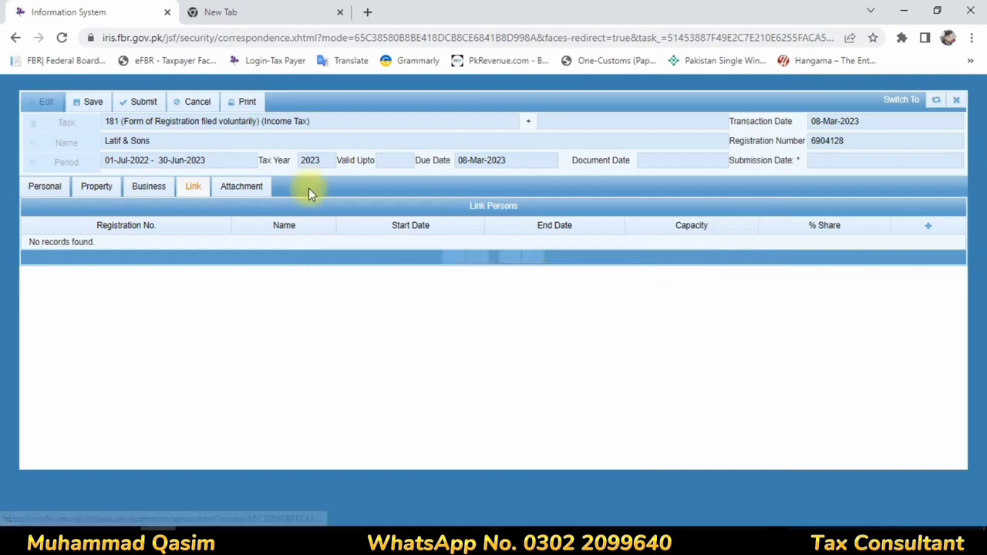
Step: Review the attachment requirements, including row 111908's AOP letter, then minimize the browser to the desktop
{"action": "left_click", "coordinate": [251, 187]}
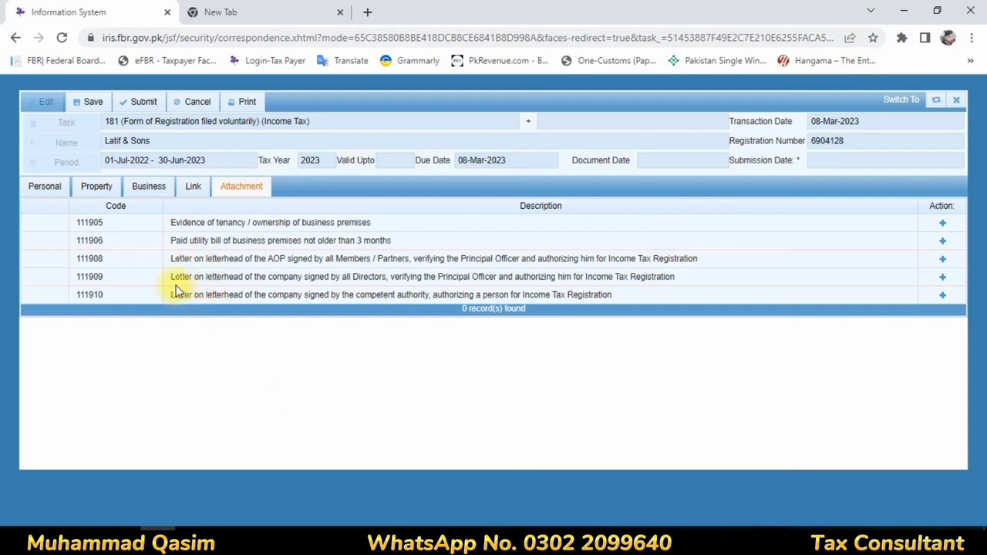
{"action": "left_click_drag", "start_coordinate": [266, 258], "coordinate": [385, 276]}
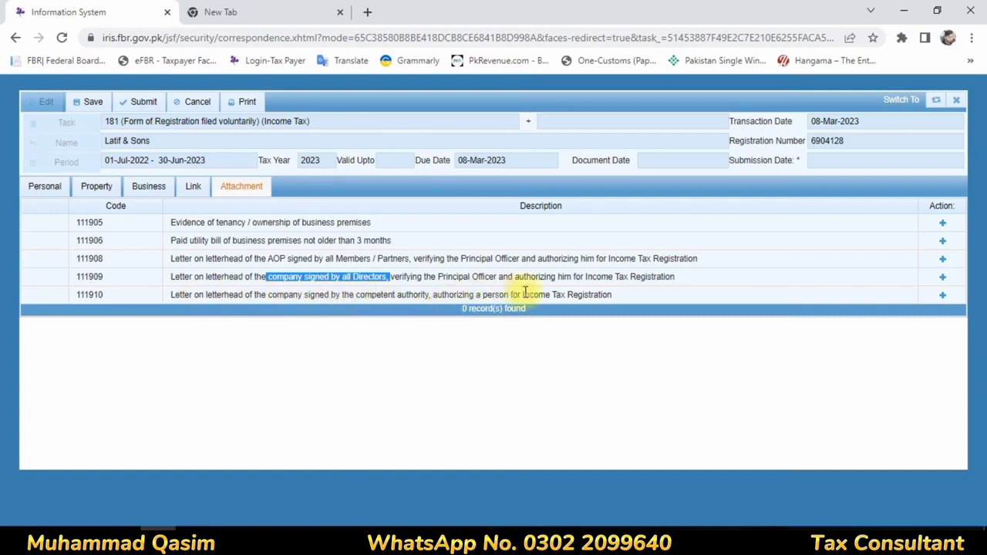
{"action": "left_click", "coordinate": [404, 294]}
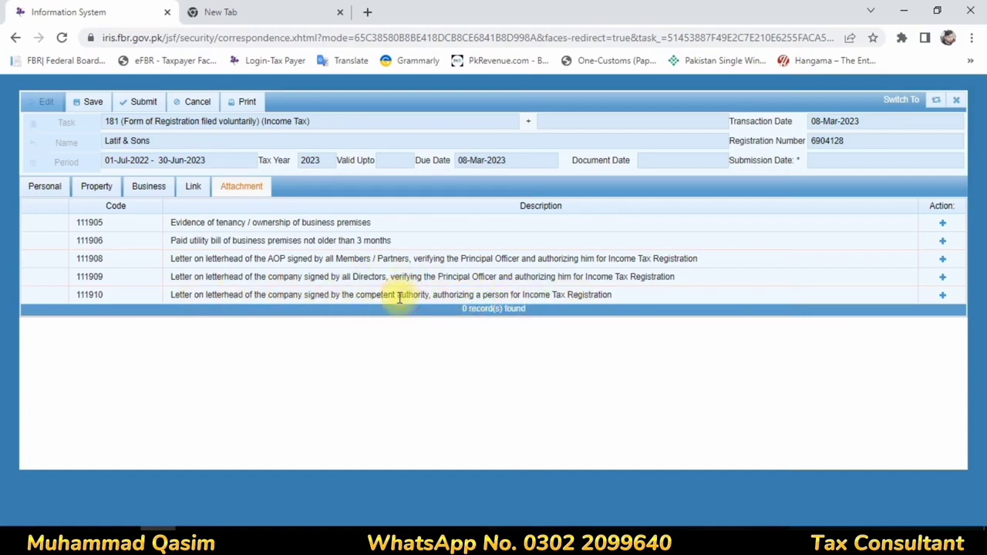
{"action": "left_click_drag", "start_coordinate": [176, 222], "coordinate": [191, 258]}
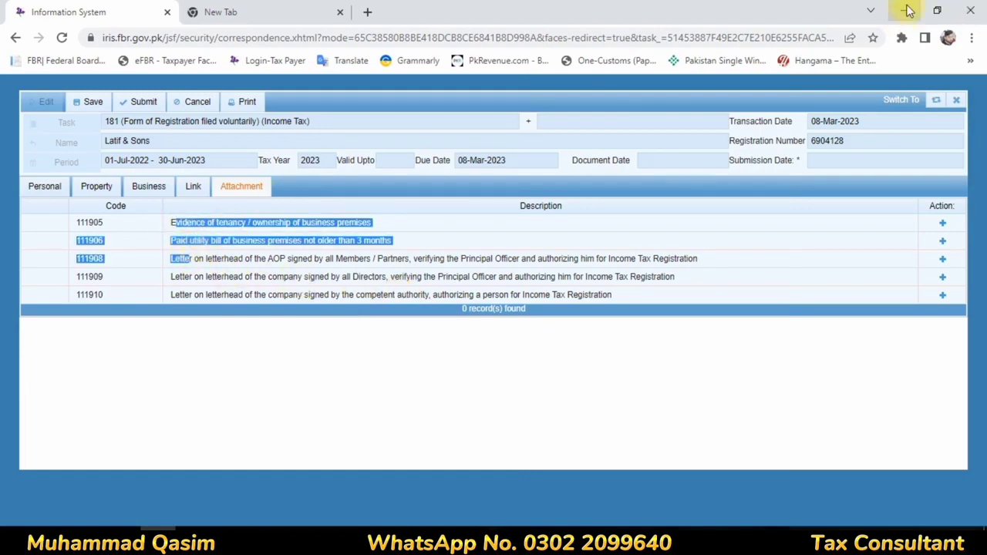
{"action": "left_click", "coordinate": [909, 11]}
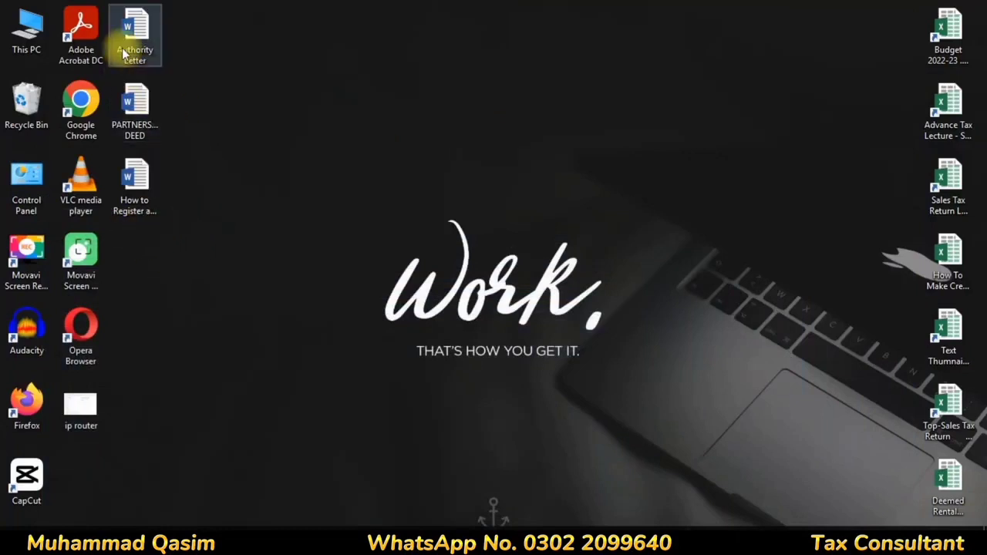
Step: Open the Authority Letter Word document from the desktop, scroll through it, and close it
{"action": "double_click", "coordinate": [136, 34]}
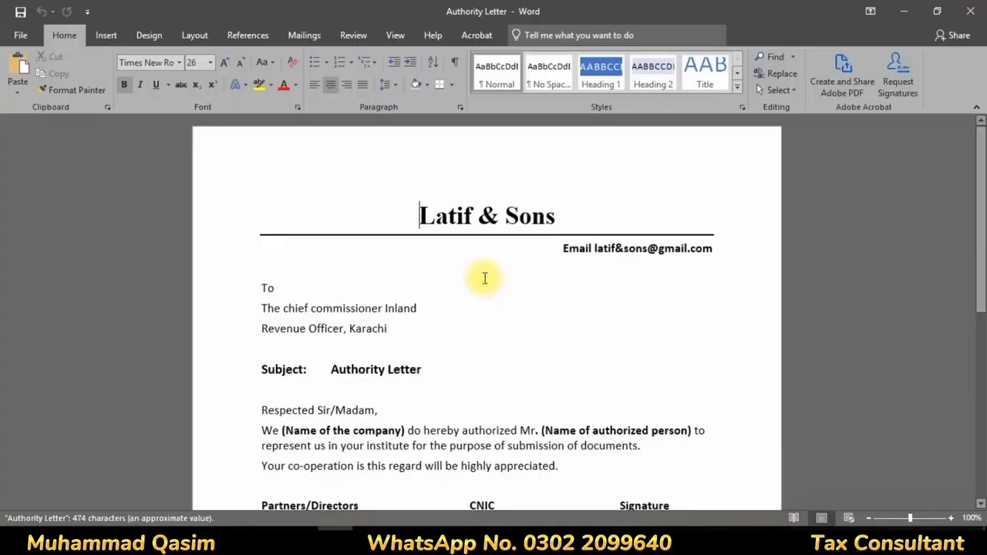
{"action": "scroll", "coordinate": [544, 313], "scroll_direction": "down", "scroll_amount": 3}
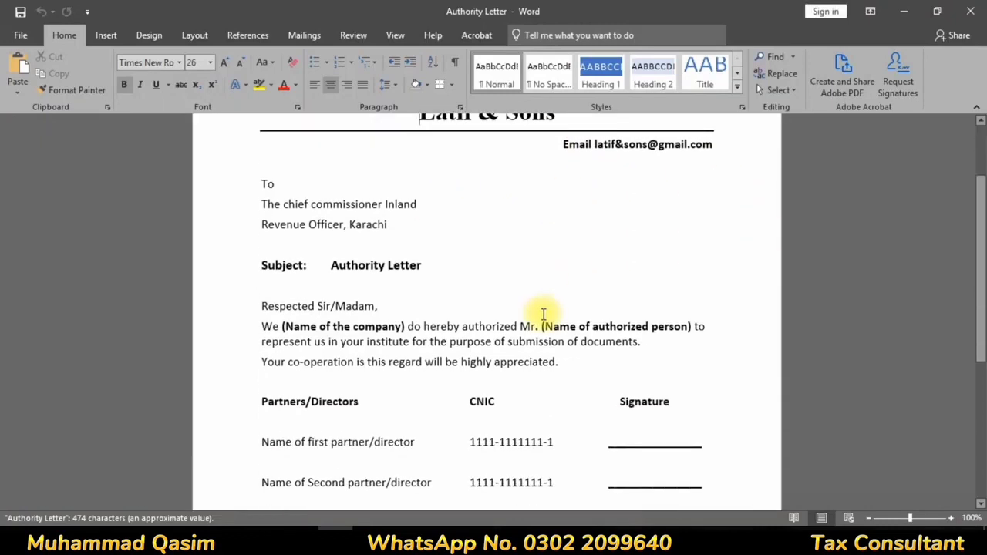
{"action": "scroll", "coordinate": [544, 314], "scroll_direction": "up", "scroll_amount": 1}
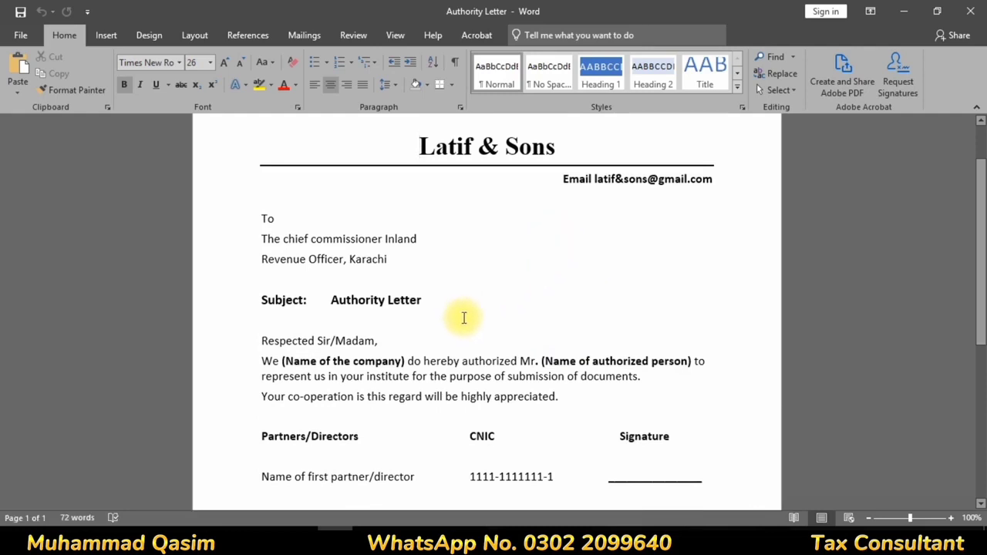
{"action": "scroll", "coordinate": [462, 308], "scroll_direction": "down", "scroll_amount": 2}
{"action": "scroll", "coordinate": [479, 301], "scroll_direction": "up", "scroll_amount": 3}
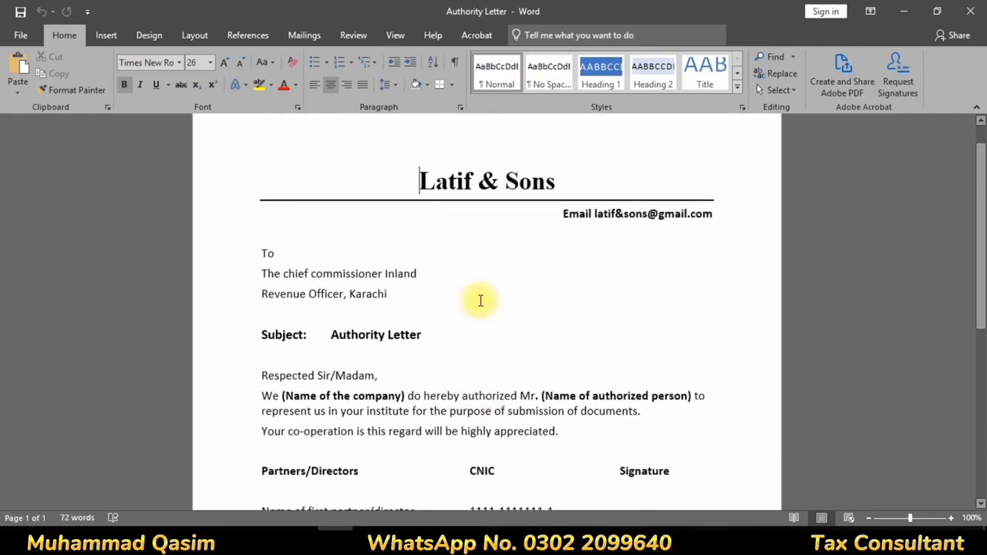
{"action": "scroll", "coordinate": [478, 299], "scroll_direction": "down", "scroll_amount": 3}
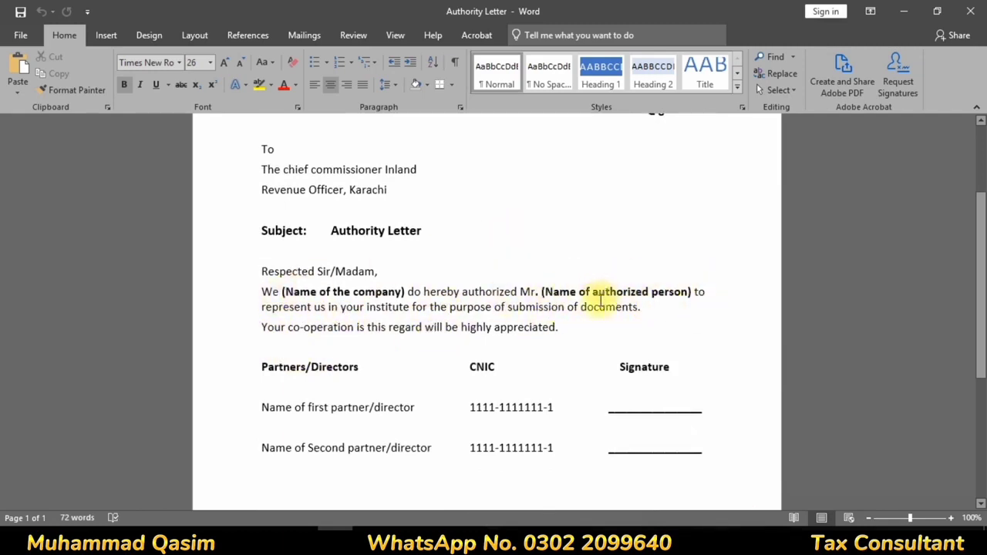
{"action": "scroll", "coordinate": [452, 337], "scroll_direction": "down", "scroll_amount": 3}
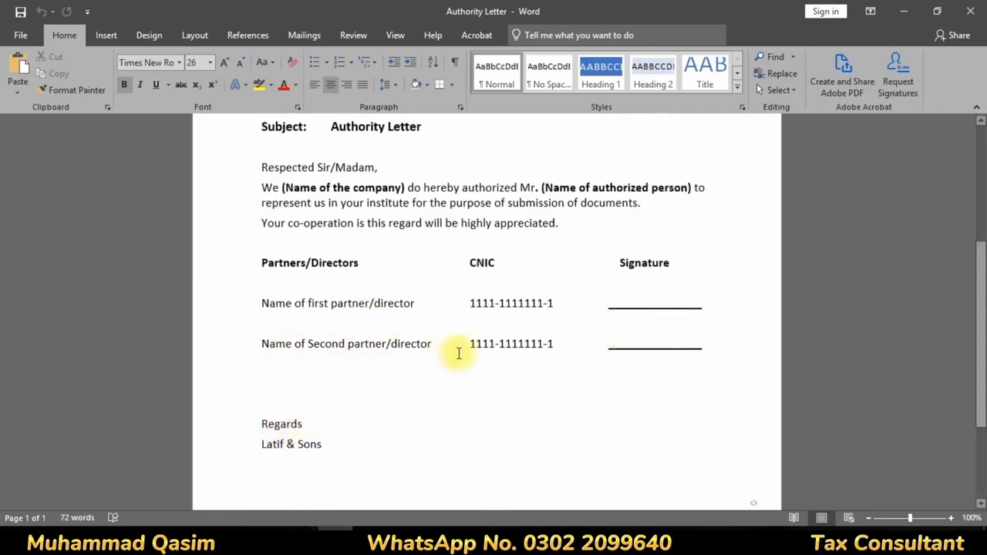
{"action": "scroll", "coordinate": [445, 360], "scroll_direction": "up", "scroll_amount": 5}
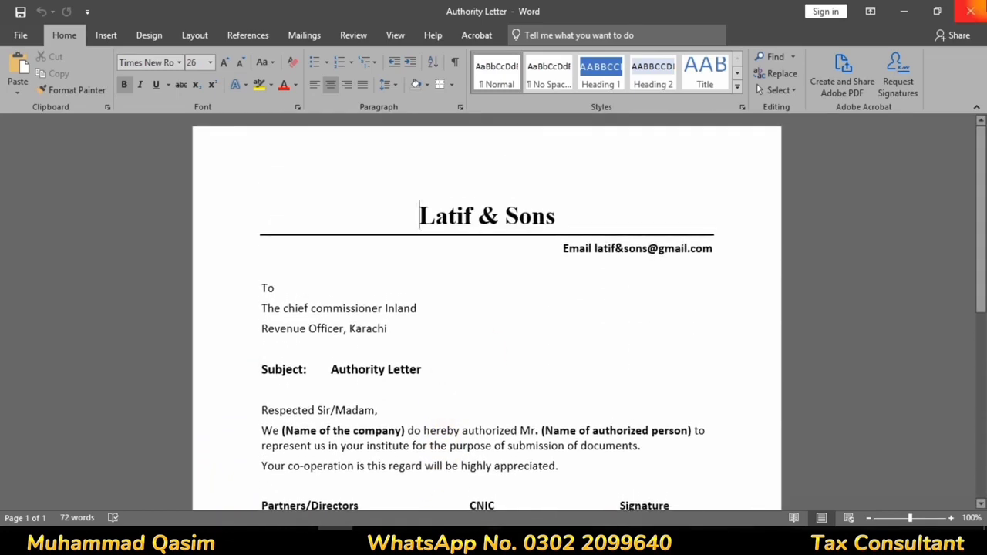
{"action": "left_click", "coordinate": [975, 9]}
{"action": "double_click", "coordinate": [136, 116]}
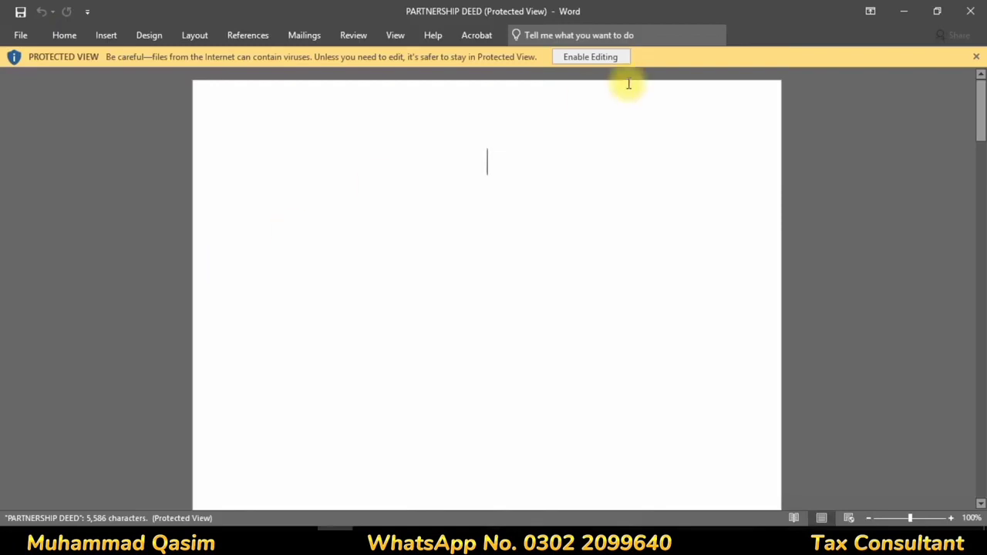
{"action": "left_click", "coordinate": [598, 58]}
{"action": "scroll", "coordinate": [503, 316], "scroll_direction": "down", "scroll_amount": 5}
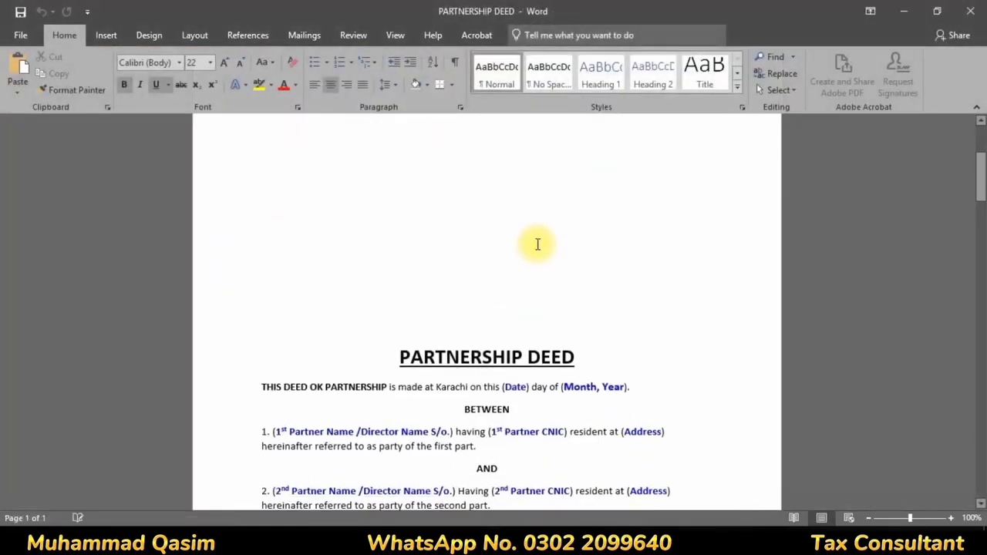
{"action": "scroll", "coordinate": [430, 305], "scroll_direction": "down", "scroll_amount": 2}
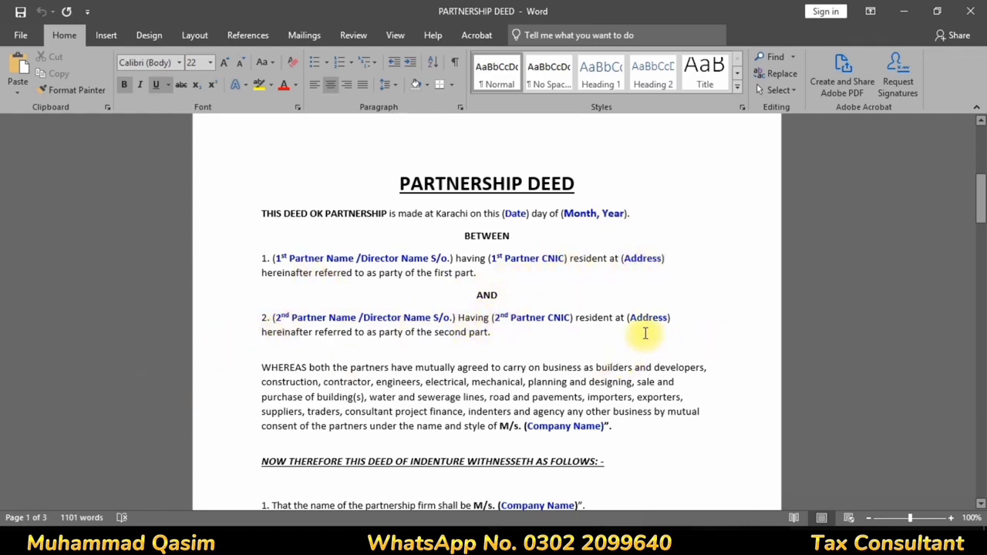
{"action": "scroll", "coordinate": [601, 340], "scroll_direction": "down", "scroll_amount": 5}
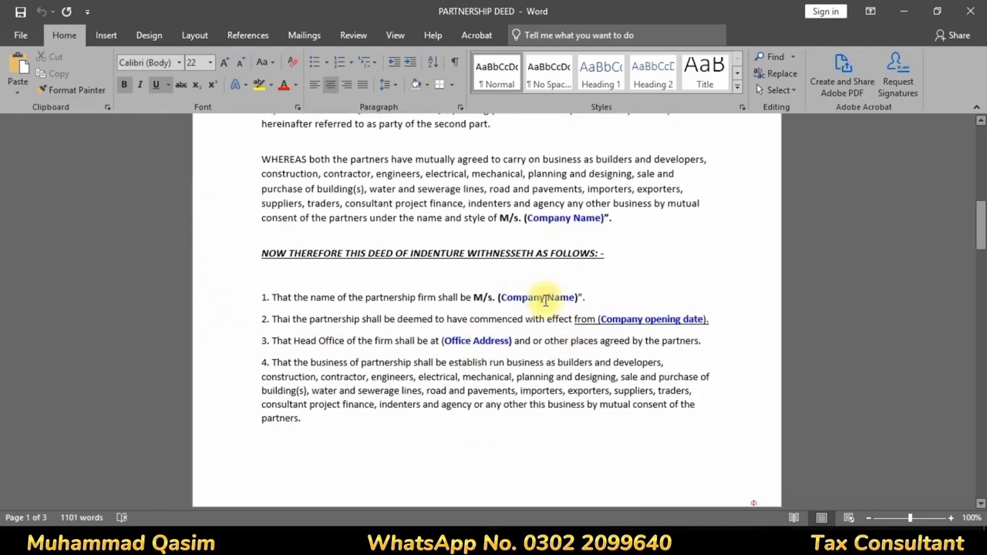
{"action": "scroll", "coordinate": [550, 297], "scroll_direction": "down", "scroll_amount": 2}
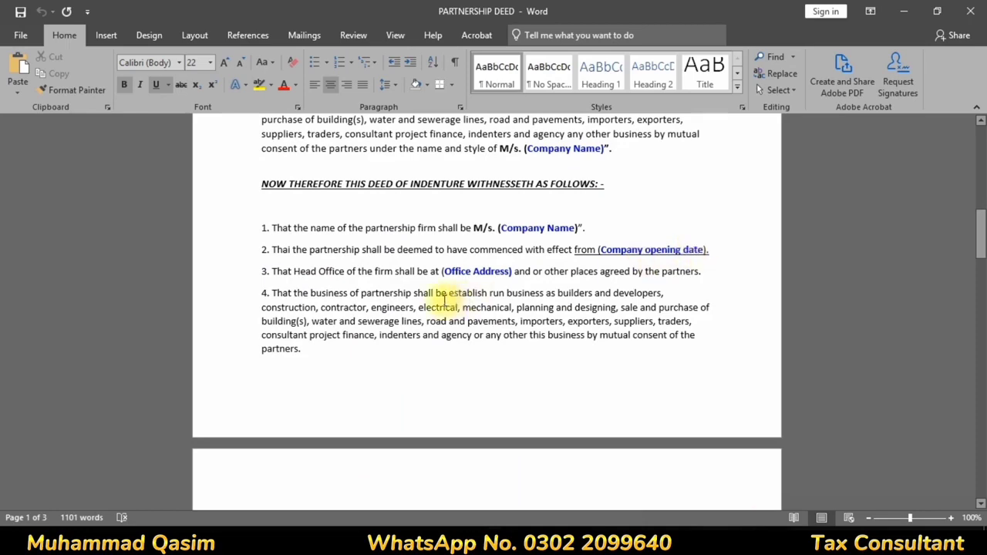
{"action": "scroll", "coordinate": [456, 272], "scroll_direction": "down", "scroll_amount": 12}
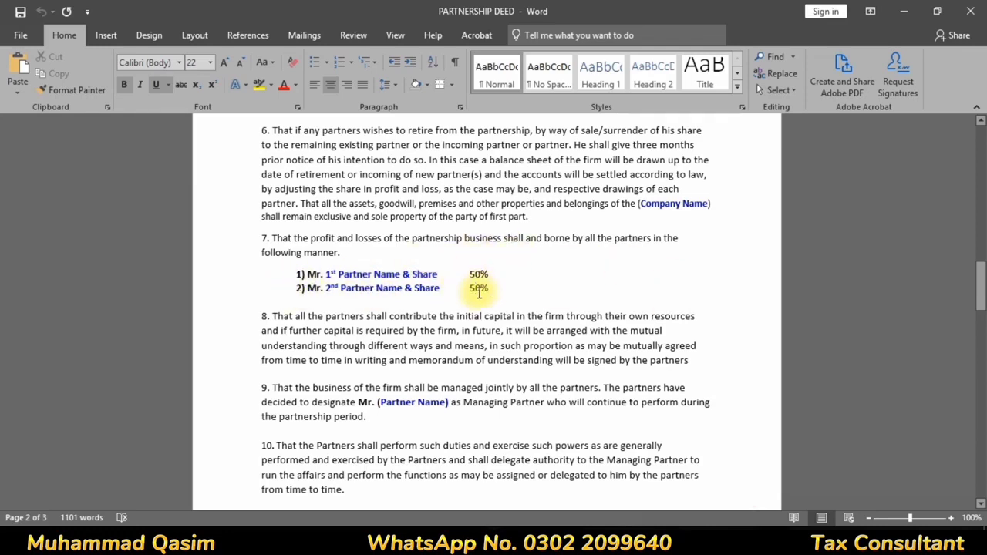
{"action": "scroll", "coordinate": [468, 285], "scroll_direction": "down", "scroll_amount": 3}
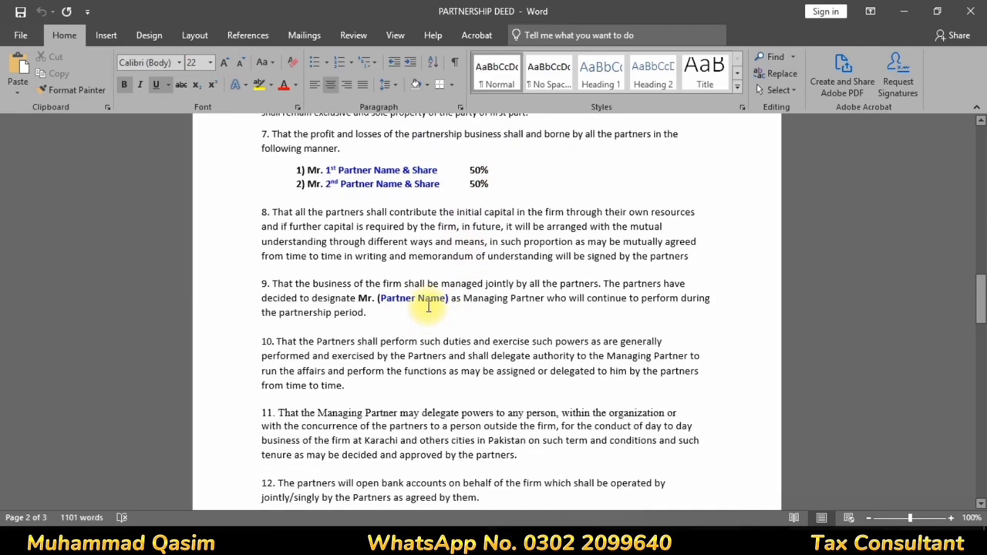
{"action": "scroll", "coordinate": [428, 306], "scroll_direction": "down", "scroll_amount": 4}
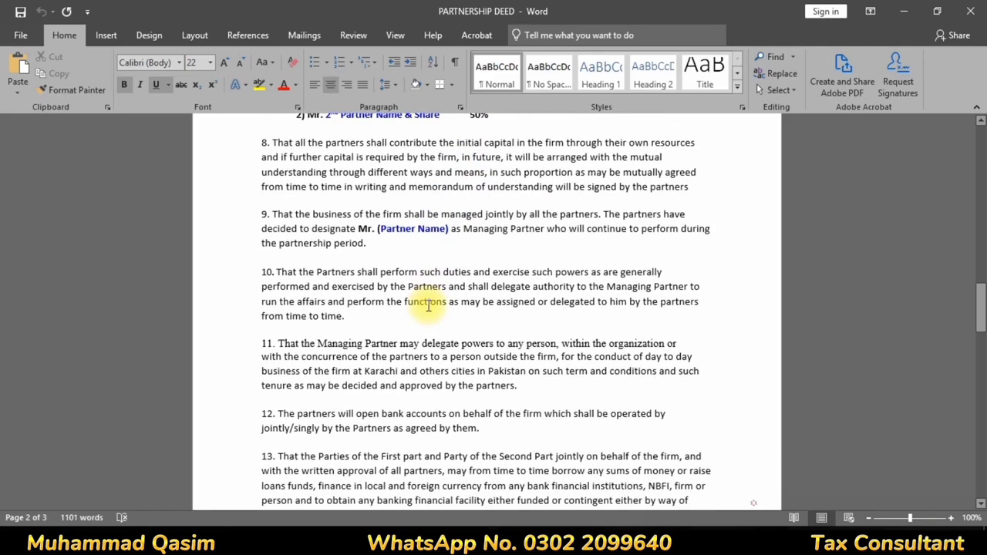
{"action": "scroll", "coordinate": [428, 304], "scroll_direction": "down", "scroll_amount": 20}
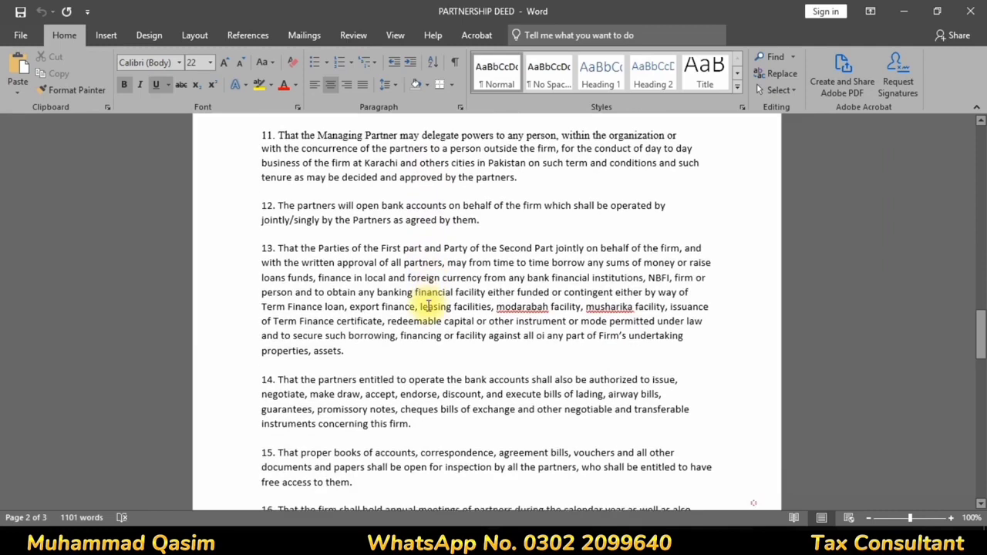
{"action": "scroll", "coordinate": [429, 303], "scroll_direction": "down", "scroll_amount": 2}
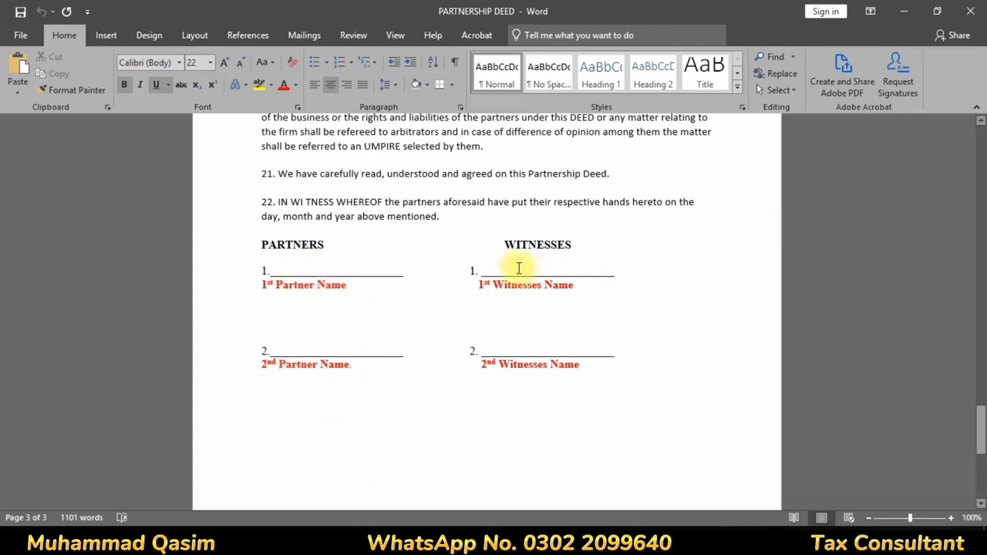
{"action": "scroll", "coordinate": [554, 274], "scroll_direction": "up", "scroll_amount": 10}
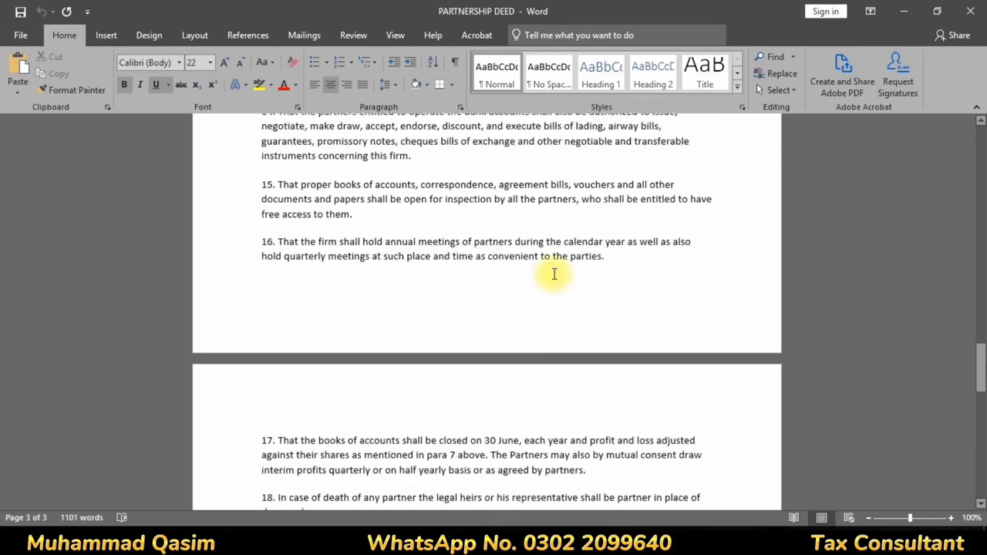
{"action": "scroll", "coordinate": [554, 273], "scroll_direction": "up", "scroll_amount": 20}
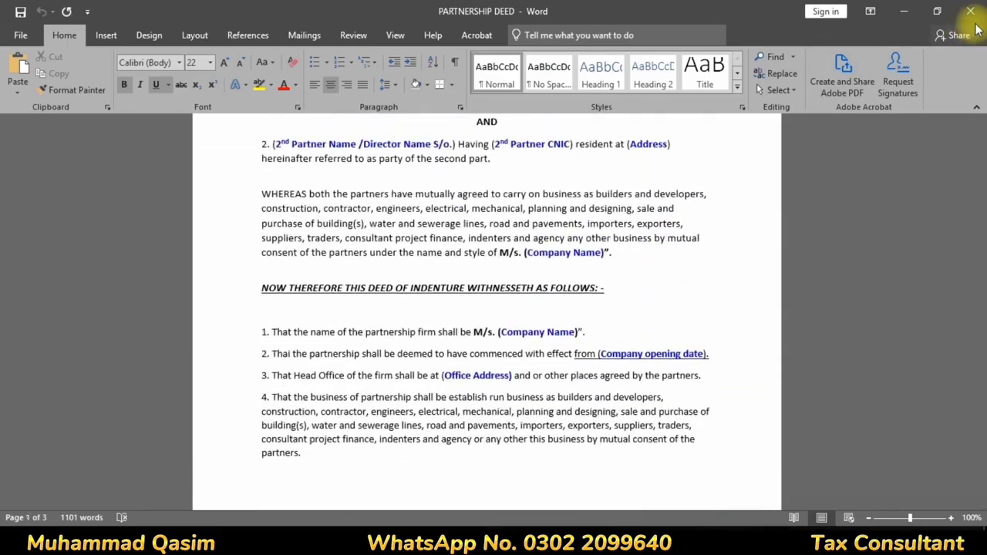
{"action": "left_click", "coordinate": [970, 11]}
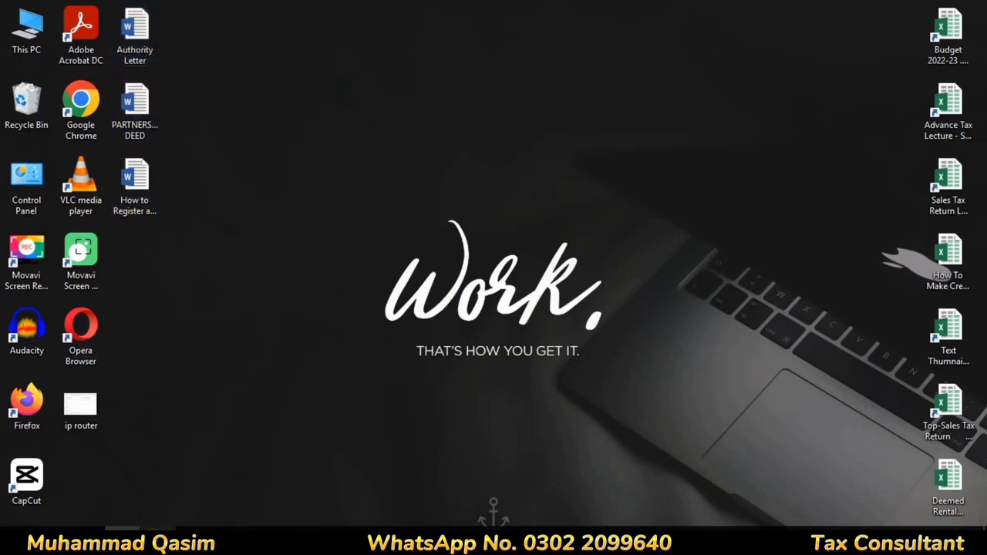
Step: Return to the IRIS attachment page and preview Attach Document for the evidence of tenancy (row 111905)
{"action": "left_click", "coordinate": [154, 534]}
{"action": "left_click", "coordinate": [202, 224]}
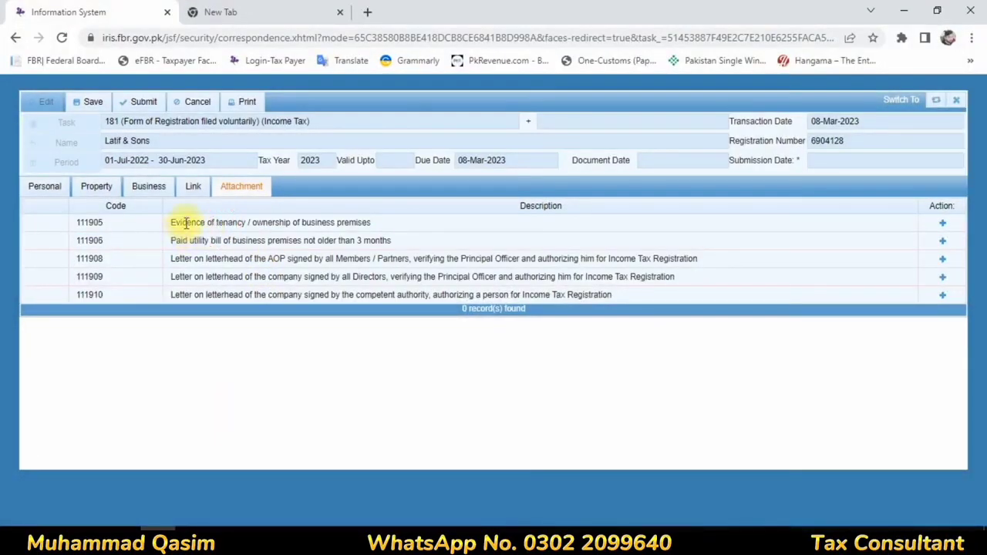
{"action": "left_click", "coordinate": [942, 222]}
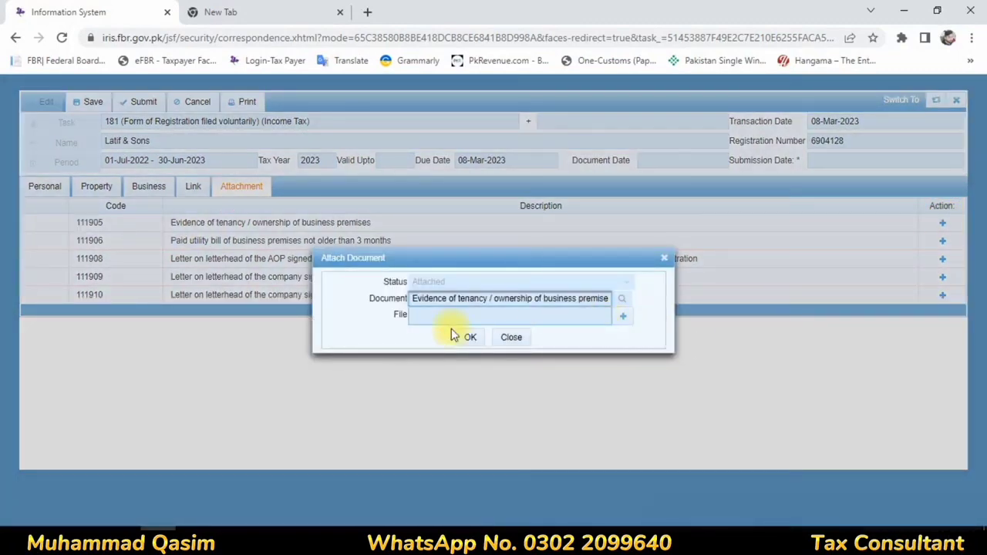
{"action": "left_click", "coordinate": [668, 261]}
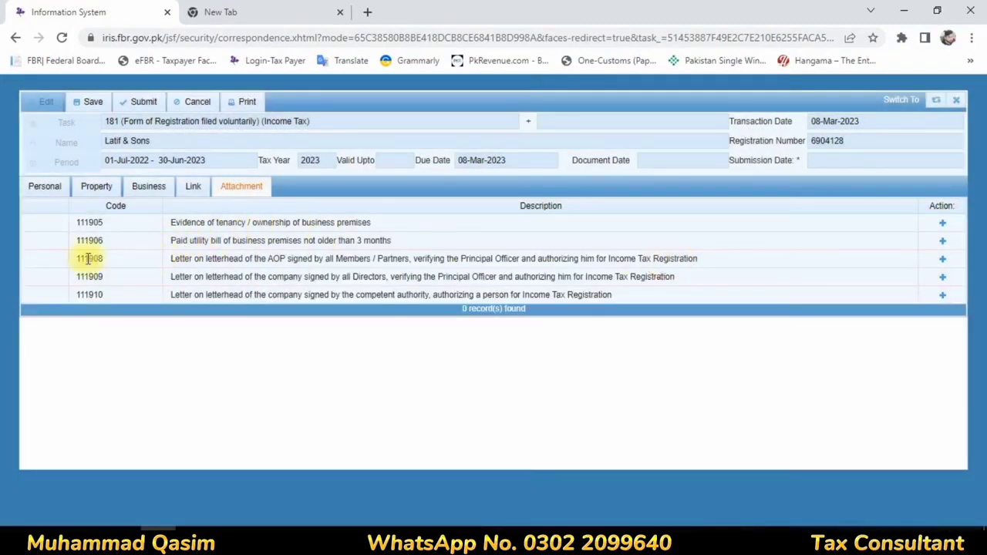
Step: Preview the Attach Document form for the paid utility bill in row 111906 without attaching
{"action": "left_click_drag", "start_coordinate": [209, 242], "coordinate": [419, 247]}
{"action": "left_click", "coordinate": [374, 238]}
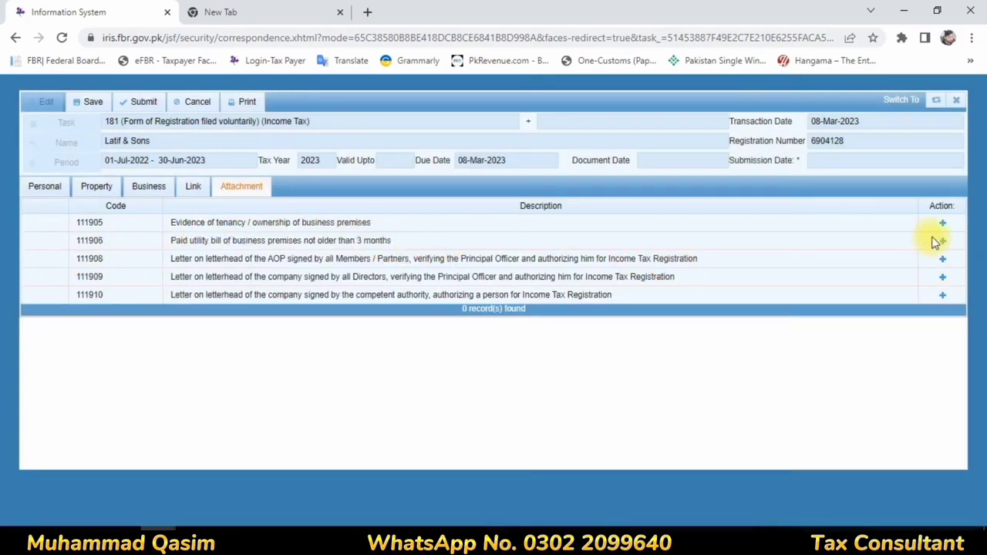
{"action": "left_click", "coordinate": [942, 241]}
{"action": "left_click", "coordinate": [670, 257]}
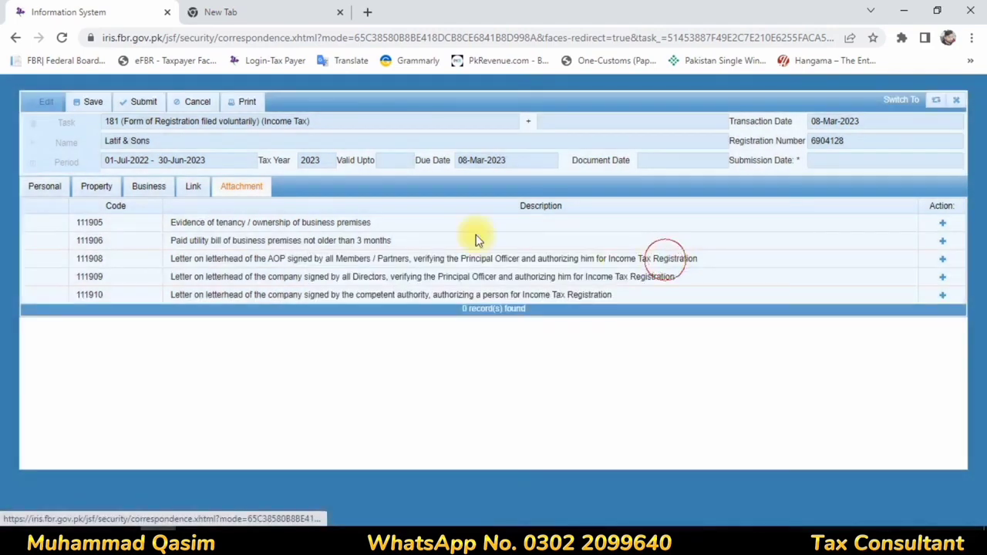
Step: Preview the Attach Document form for the AOP authority letter in row 111908 and review its letterhead requirements
{"action": "left_click_drag", "start_coordinate": [262, 261], "coordinate": [640, 293]}
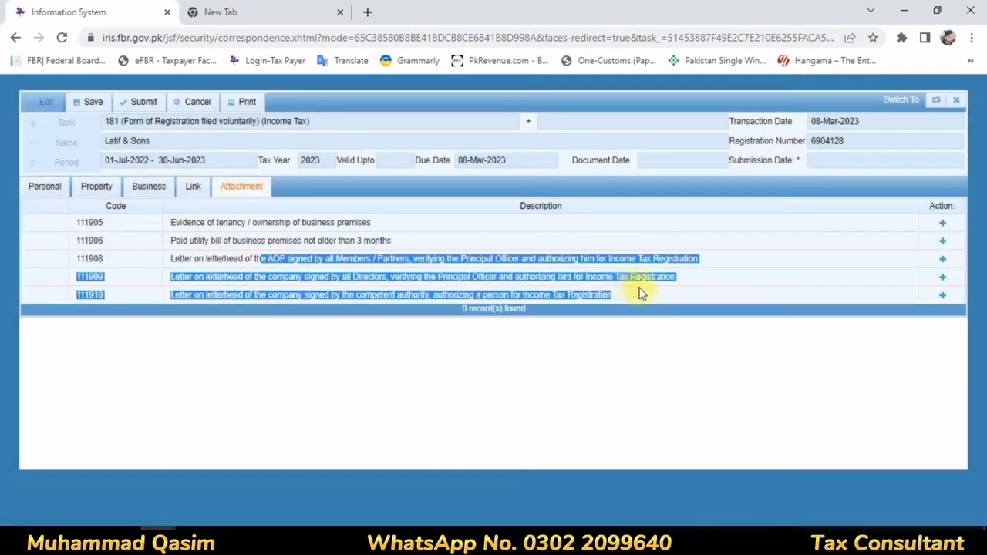
{"action": "left_click", "coordinate": [680, 258]}
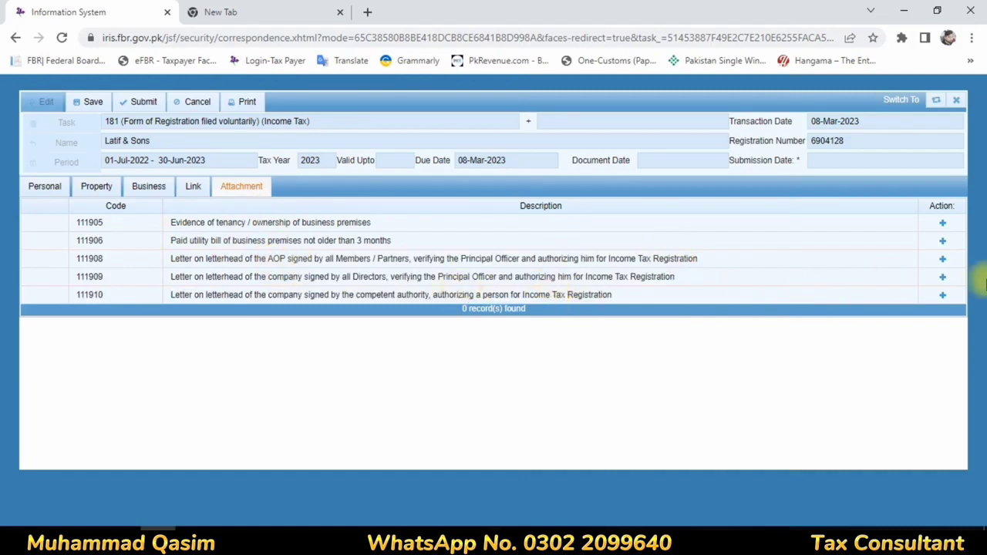
{"action": "left_click", "coordinate": [943, 261]}
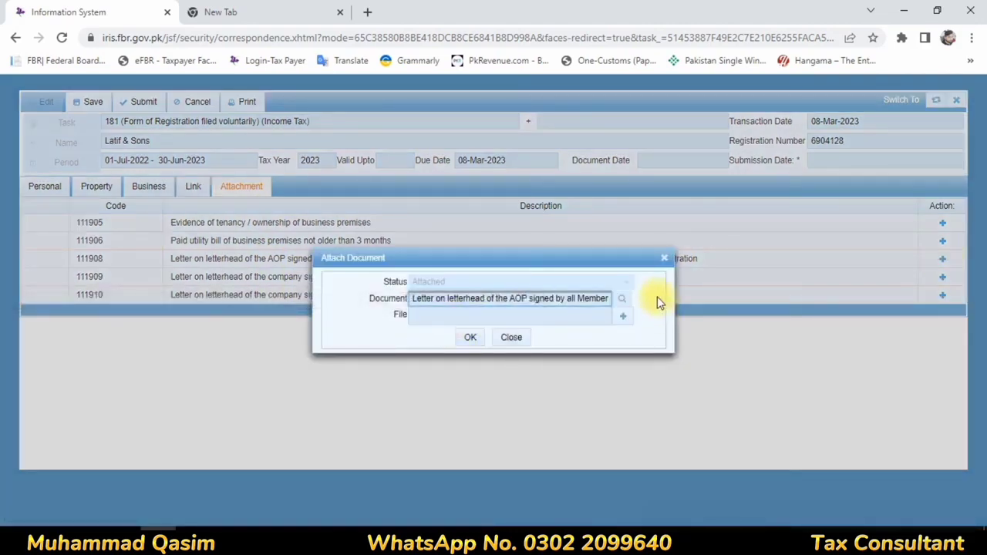
{"action": "left_click", "coordinate": [663, 258]}
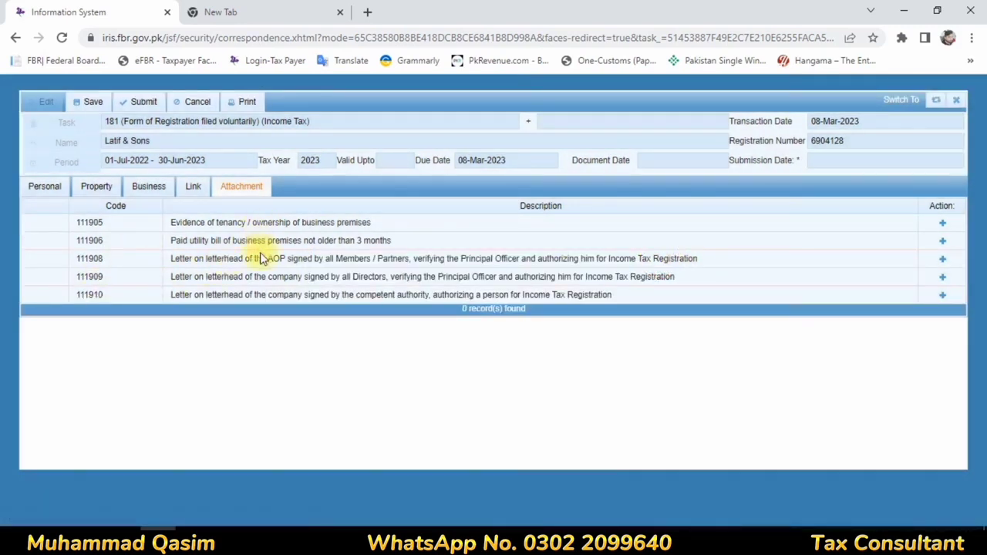
{"action": "left_click_drag", "start_coordinate": [264, 261], "coordinate": [358, 260]}
{"action": "left_click_drag", "start_coordinate": [175, 259], "coordinate": [692, 271]}
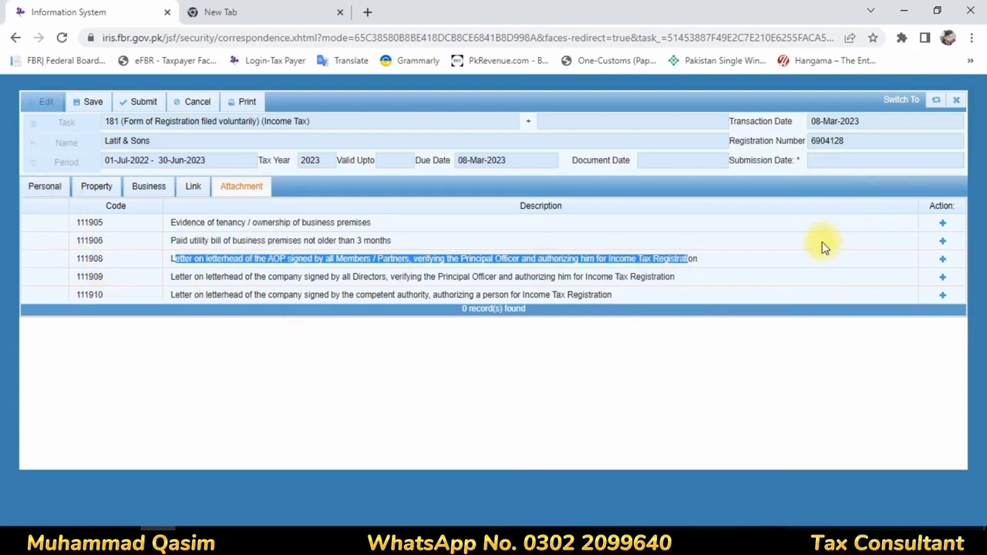
{"action": "left_click", "coordinate": [341, 336]}
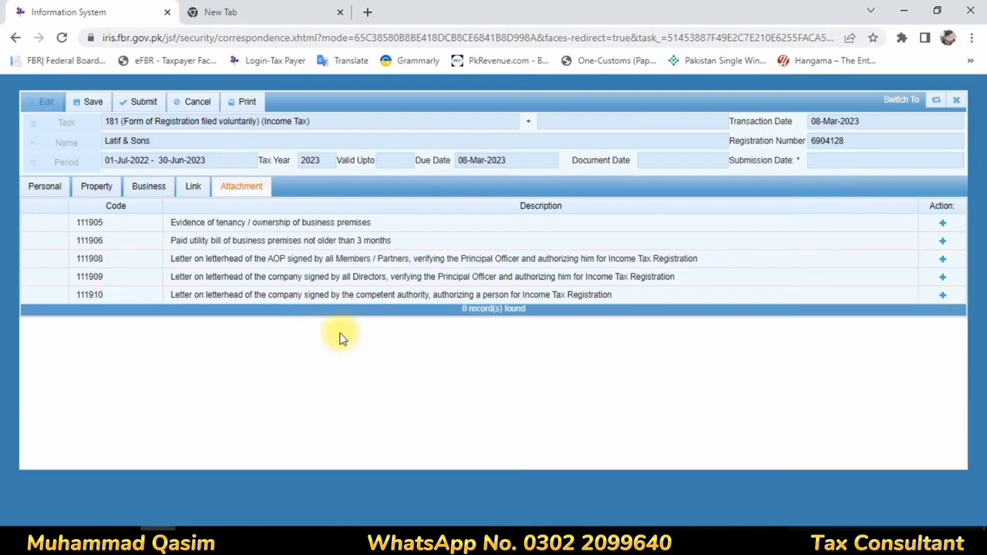